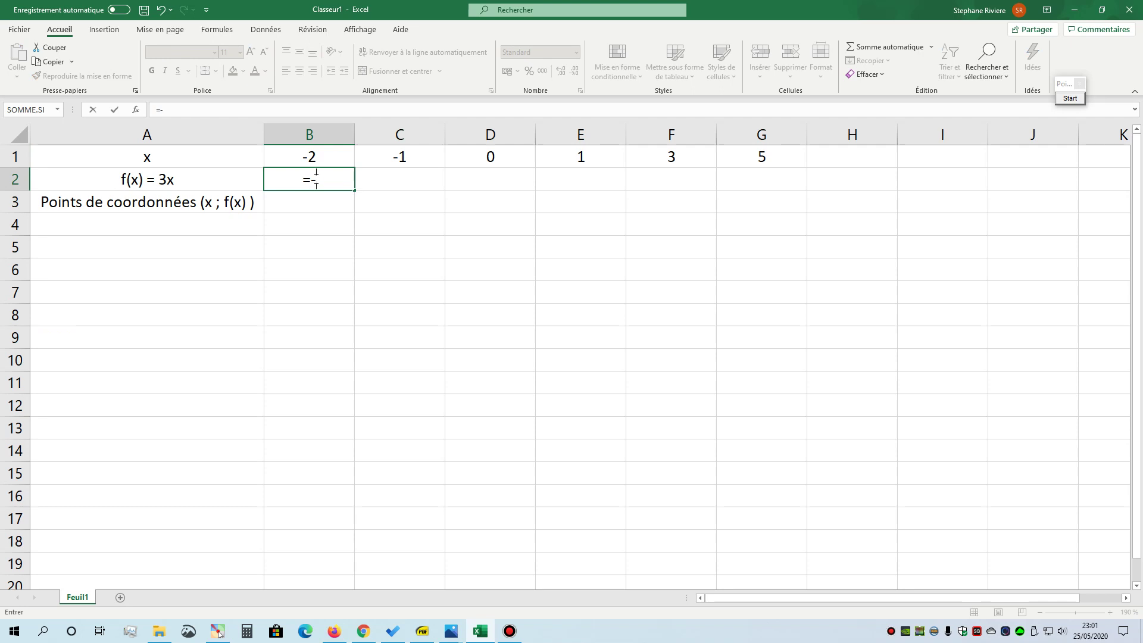
Step: Complete the f(x) formula =-2*3 in B2 and enter =-1*3 in C2
key(Return)
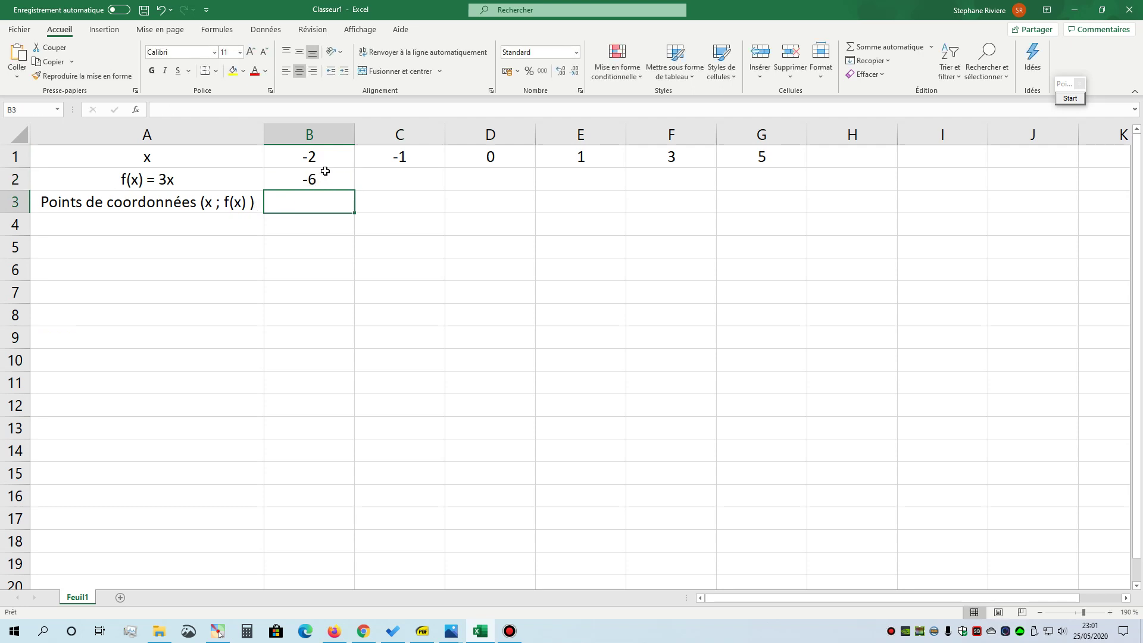
click(407, 182)
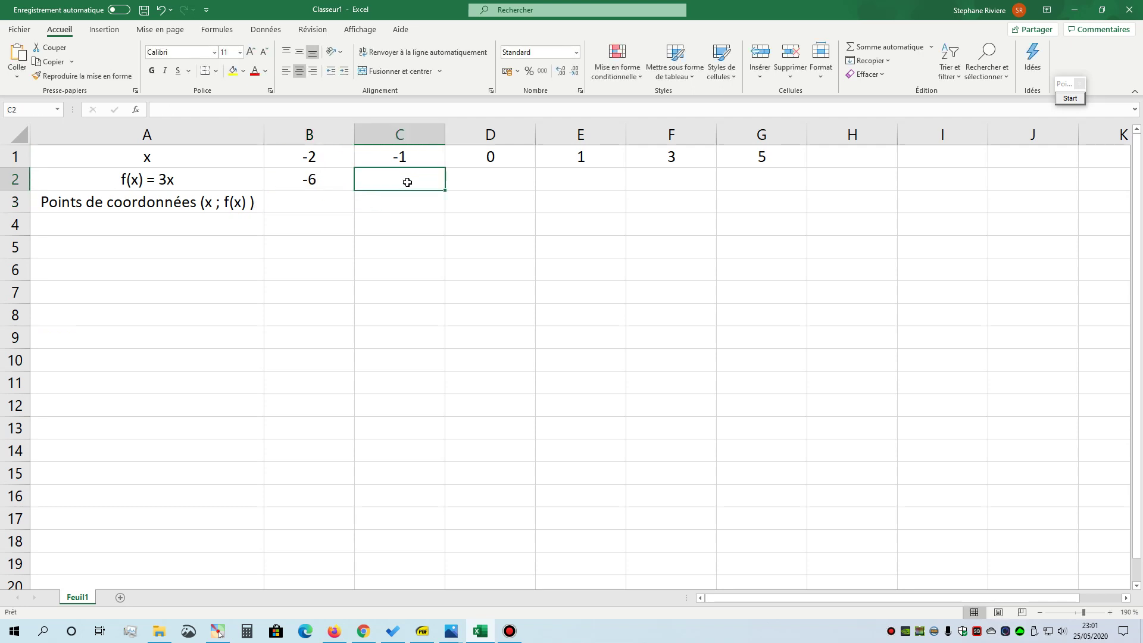
text(=-1)
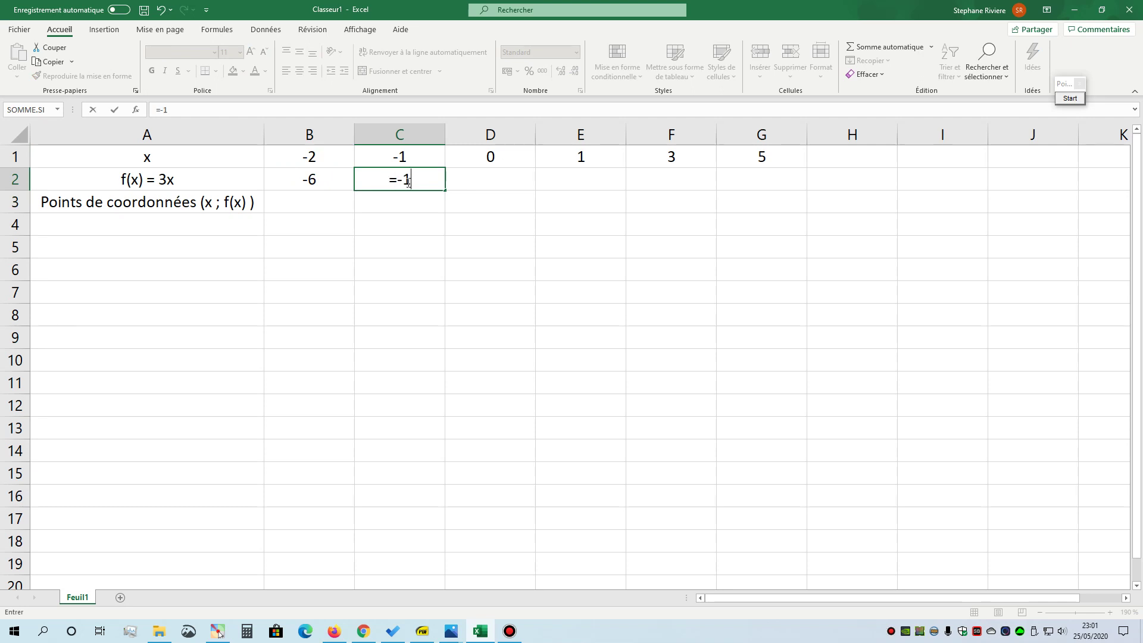
text(*3)
key(Return)
click(405, 181)
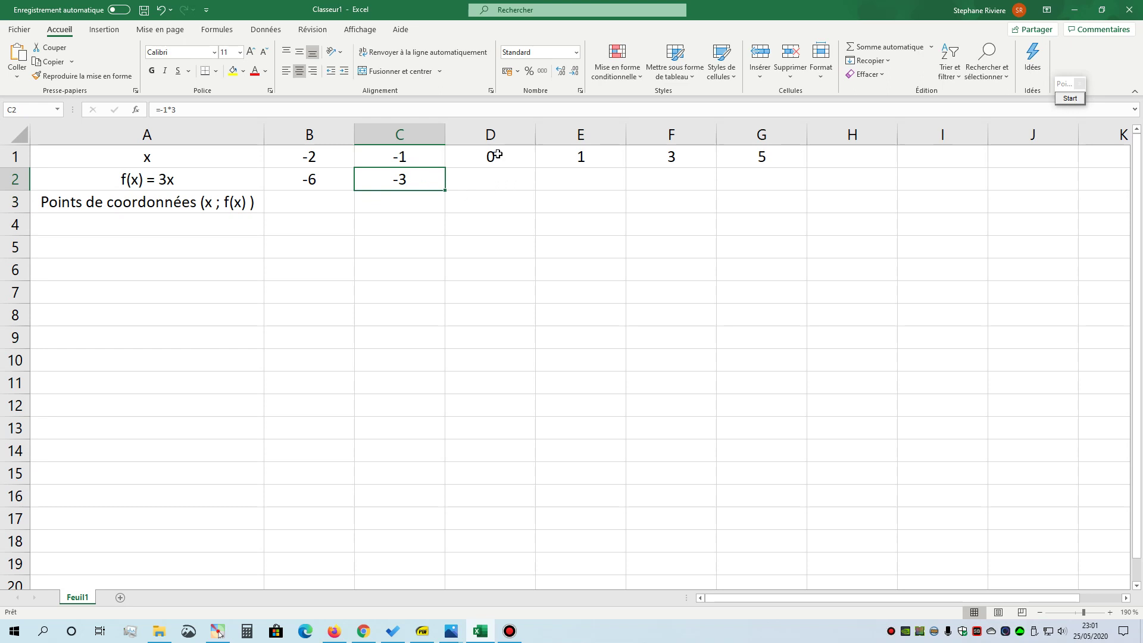
Step: Calculate f(0) in D2 with the formula =D1*3, referencing the x value above it
click(491, 181)
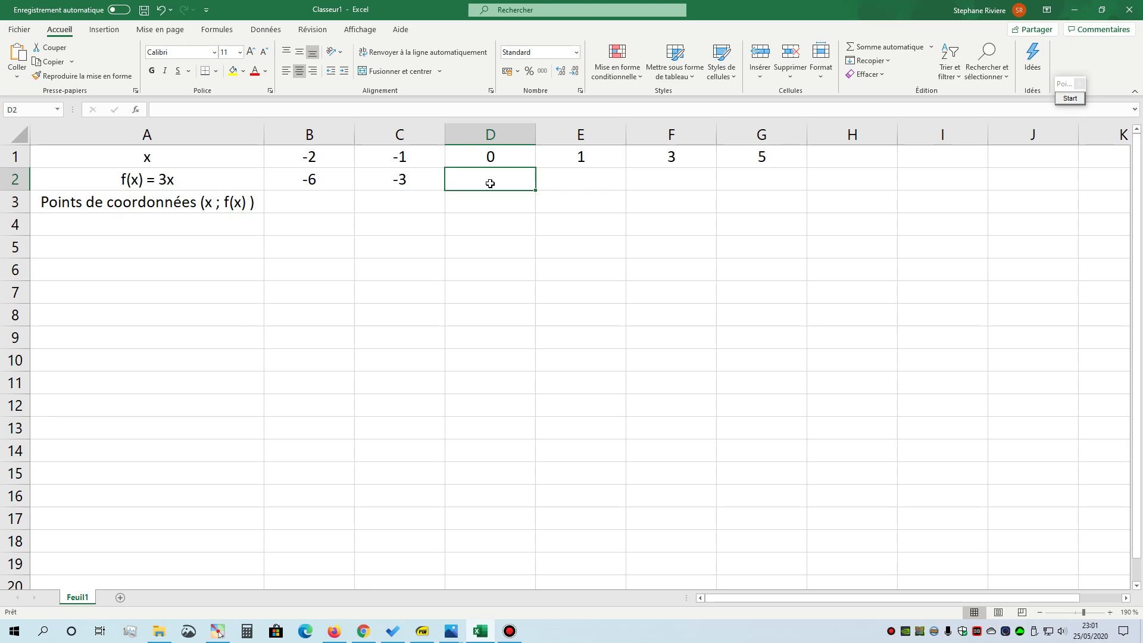
text(=)
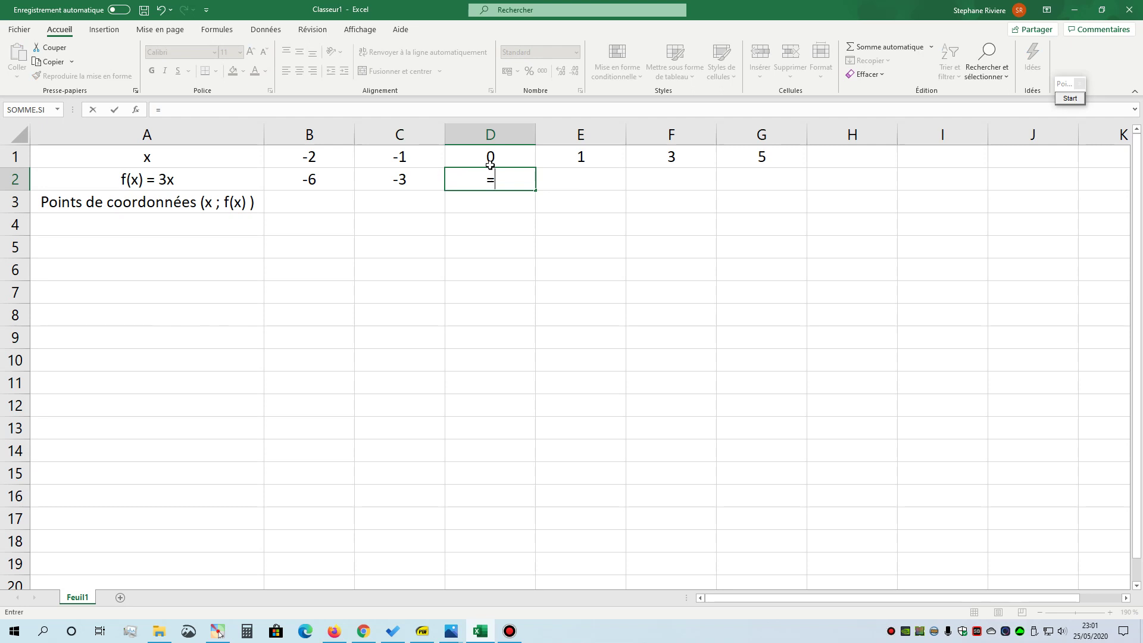
click(490, 159)
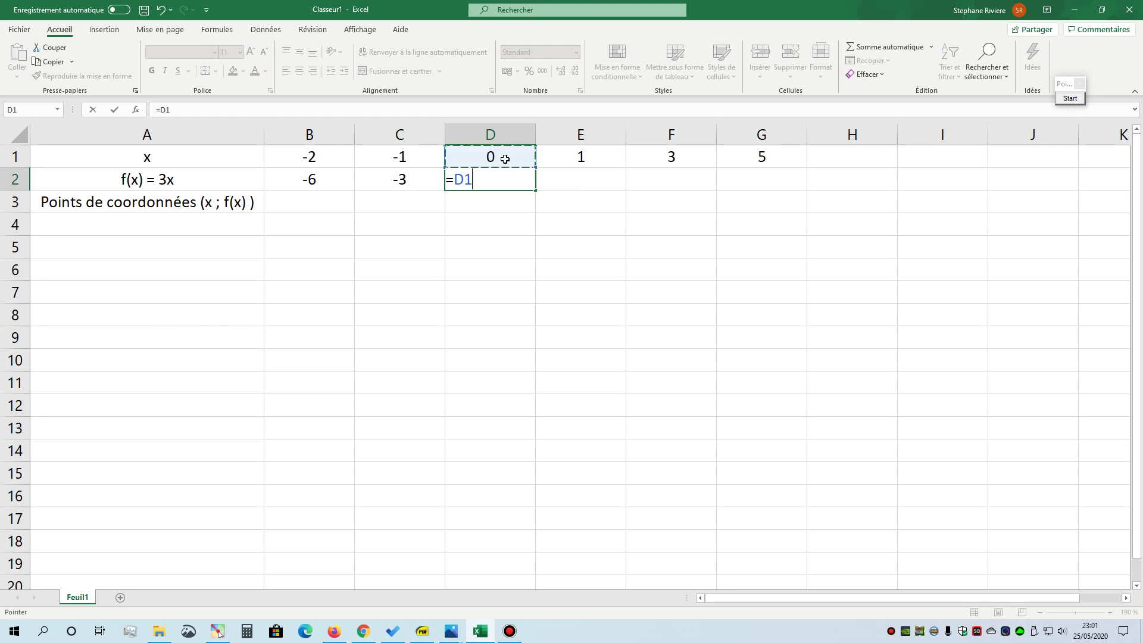
text(*3)
key(Return)
click(448, 177)
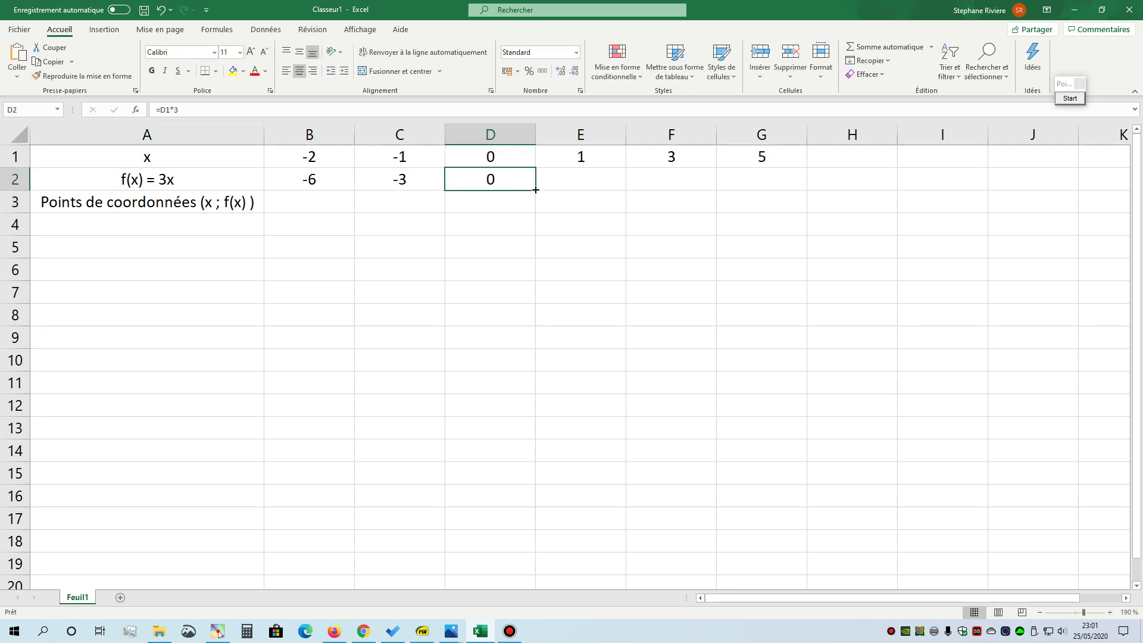
Step: Fill the D2 formula across to G2 to calculate the remaining f(x) values
drag(534, 190, 767, 178)
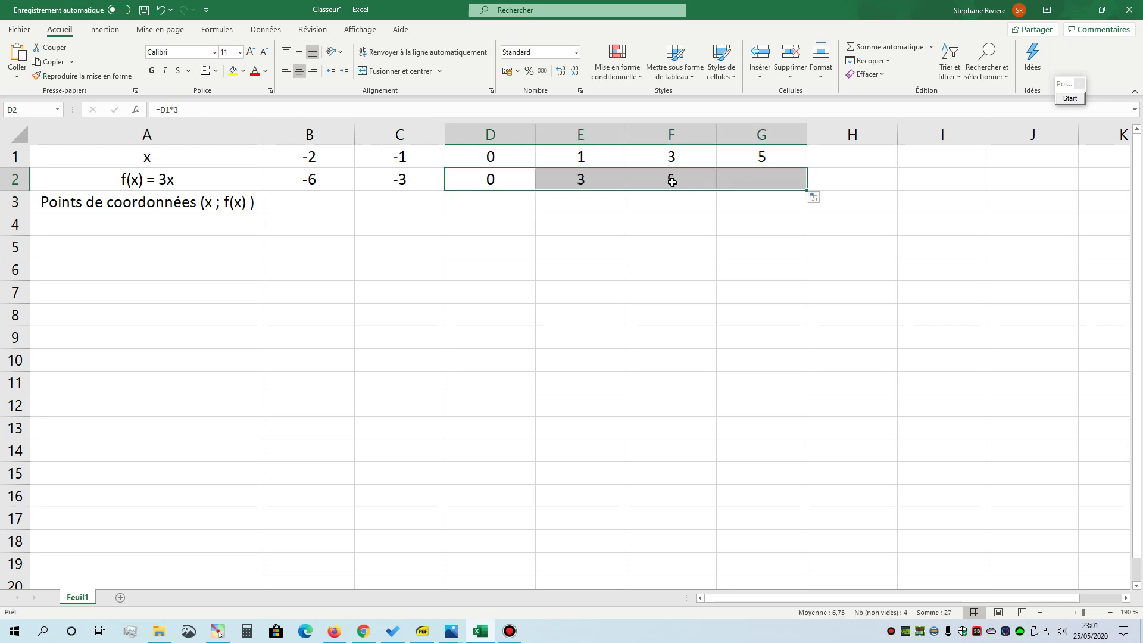
click(594, 178)
click(592, 153)
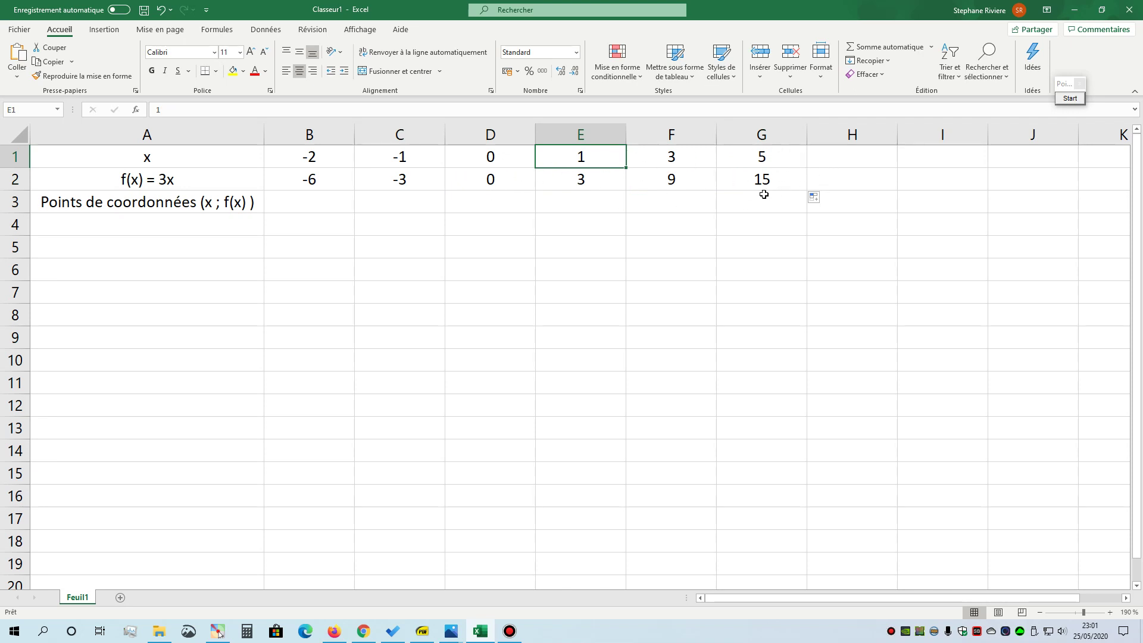
drag(339, 178, 731, 173)
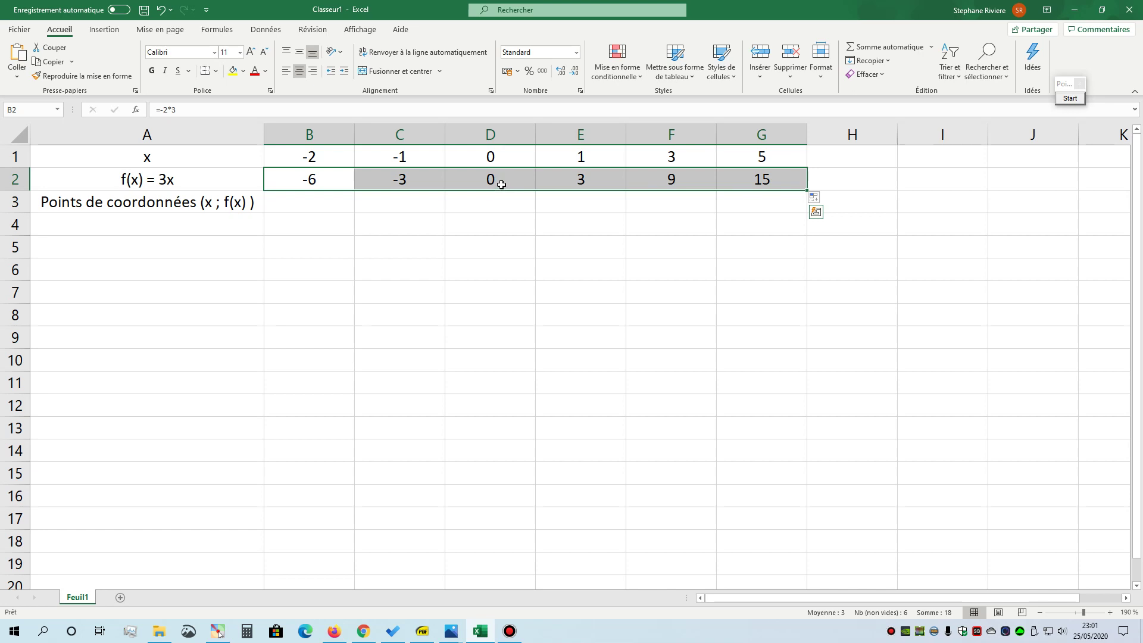
Step: Enter the point coordinates (-2 ; -6) in B3 and (-1 ; -3) in C3
click(300, 206)
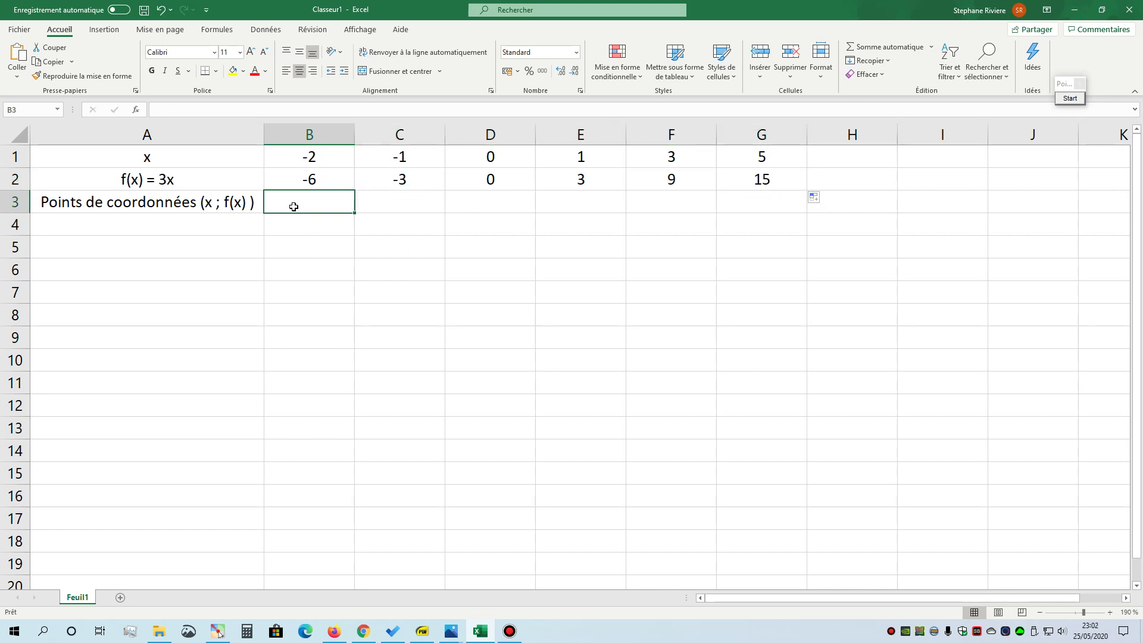
drag(318, 164, 310, 182)
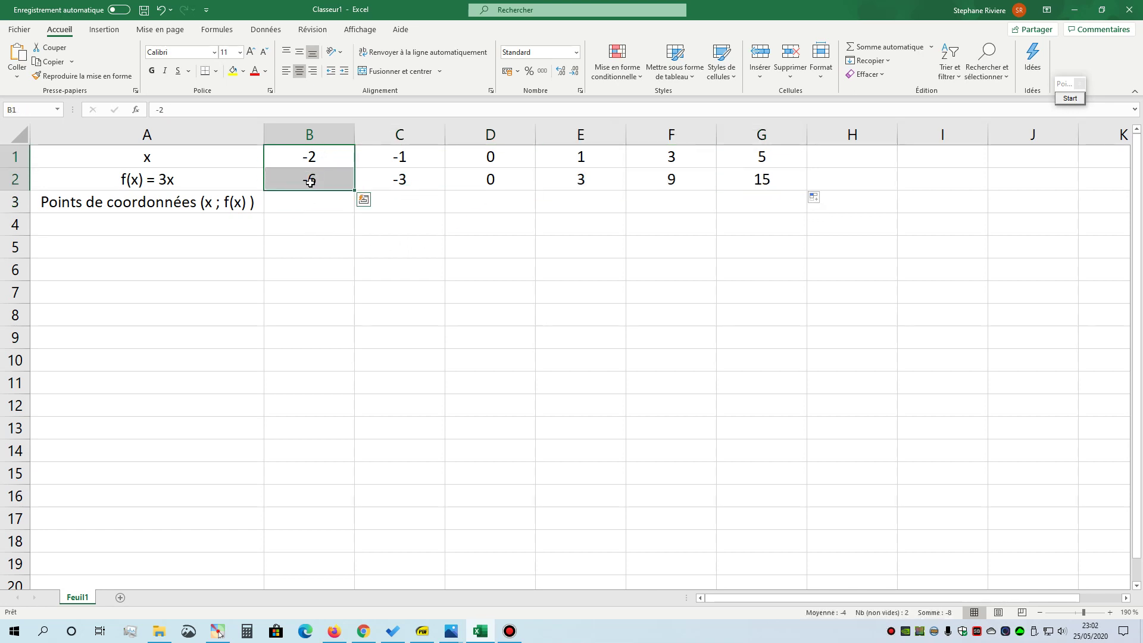
click(301, 203)
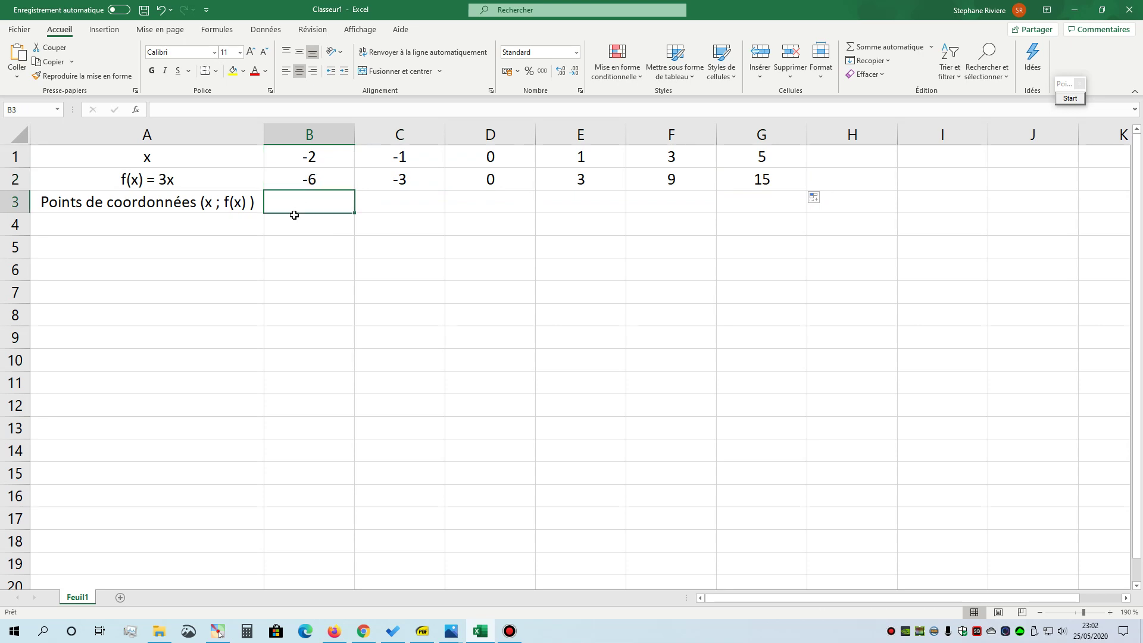
text(()
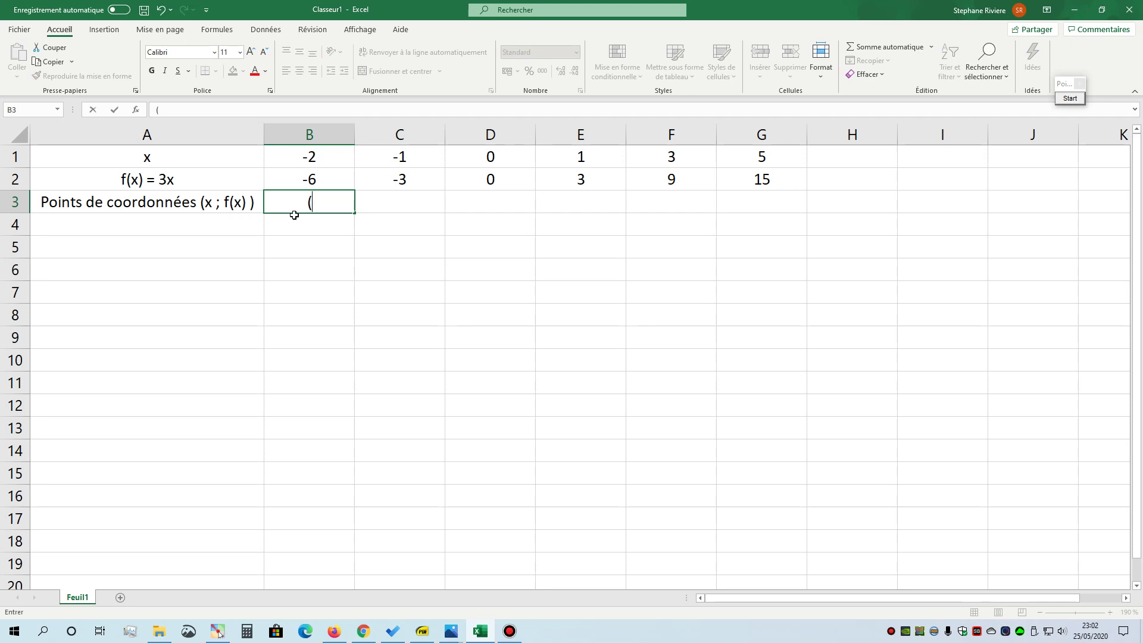
text(-2 ; -6))
key(Tab)
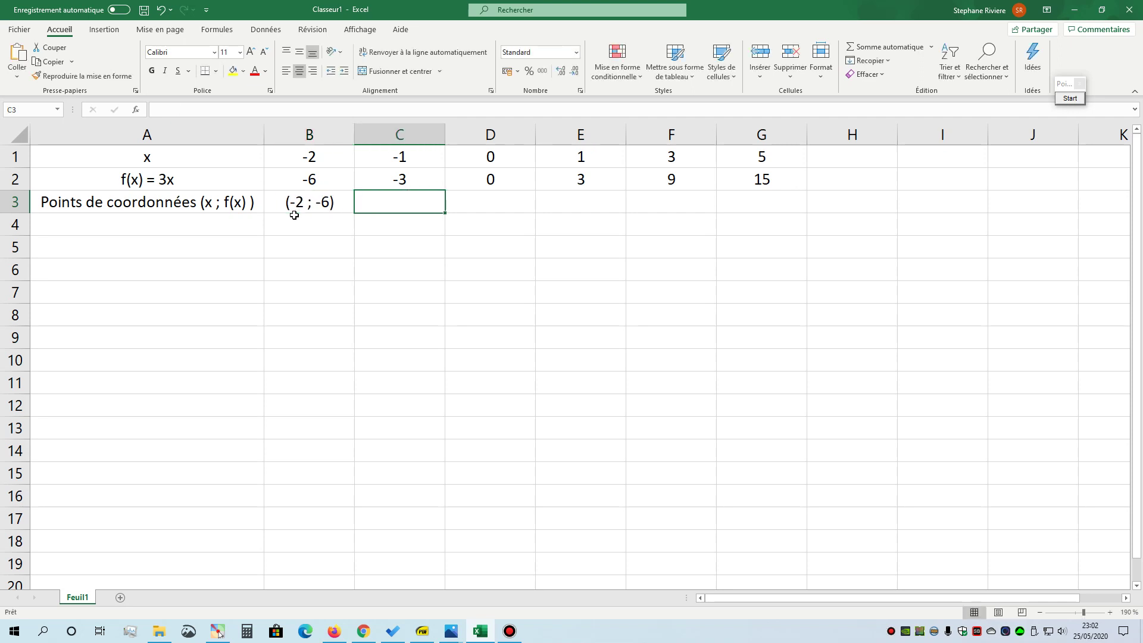
text((-)
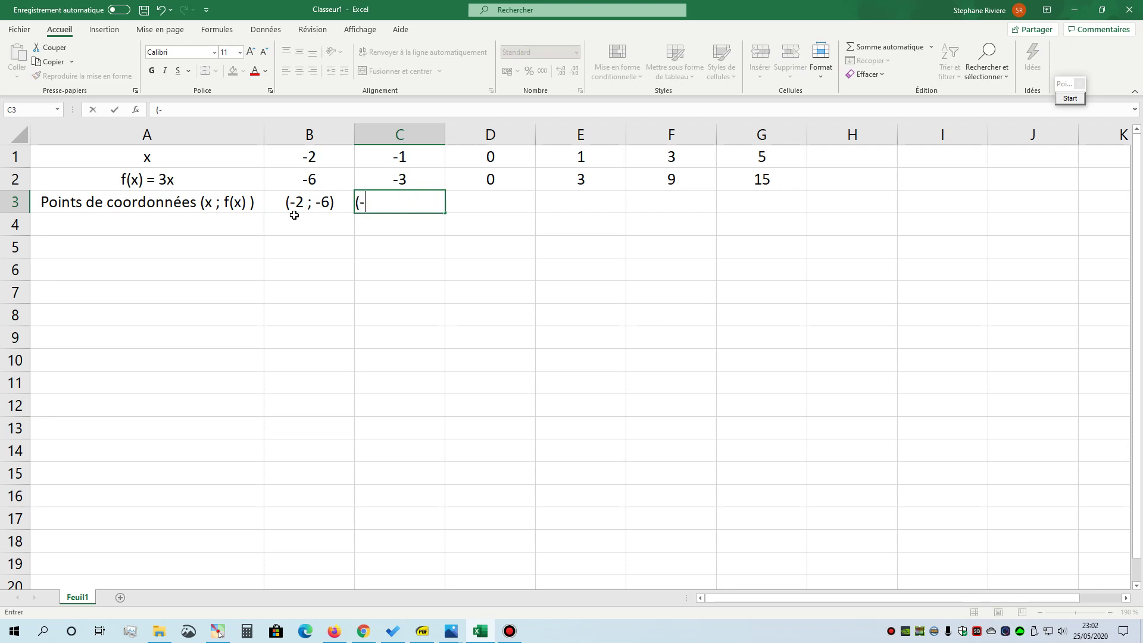
text(1 ; -3))
key(Return)
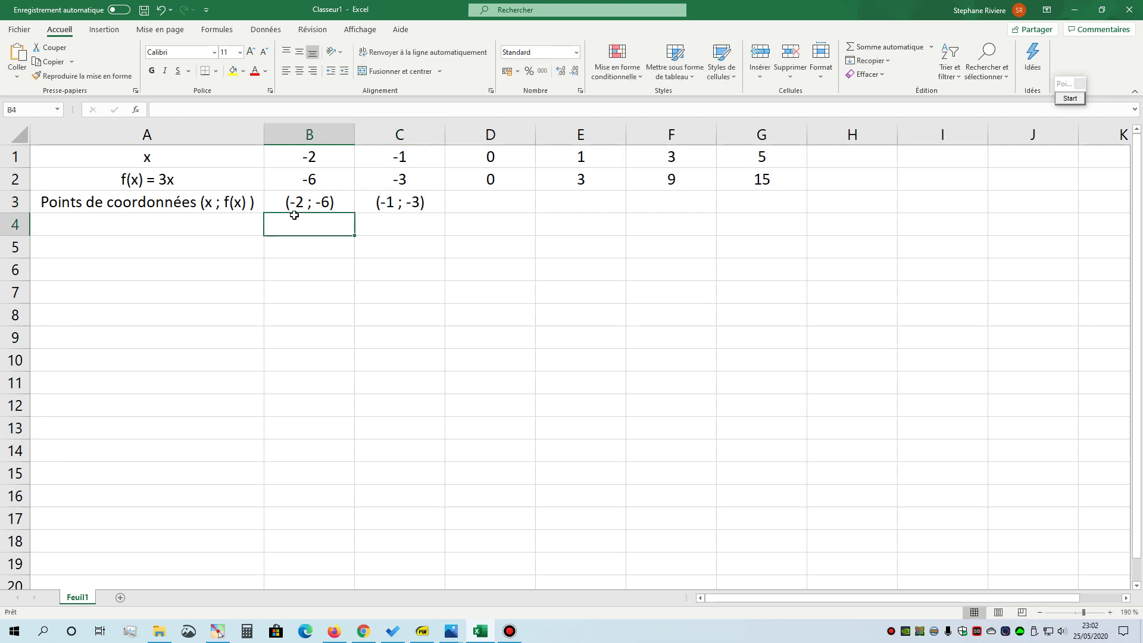
Step: Enter the point coordinates (0 ; 0) in D3 and (1 ; 3) in E3
key(Right)
key(Up)
key(Right)
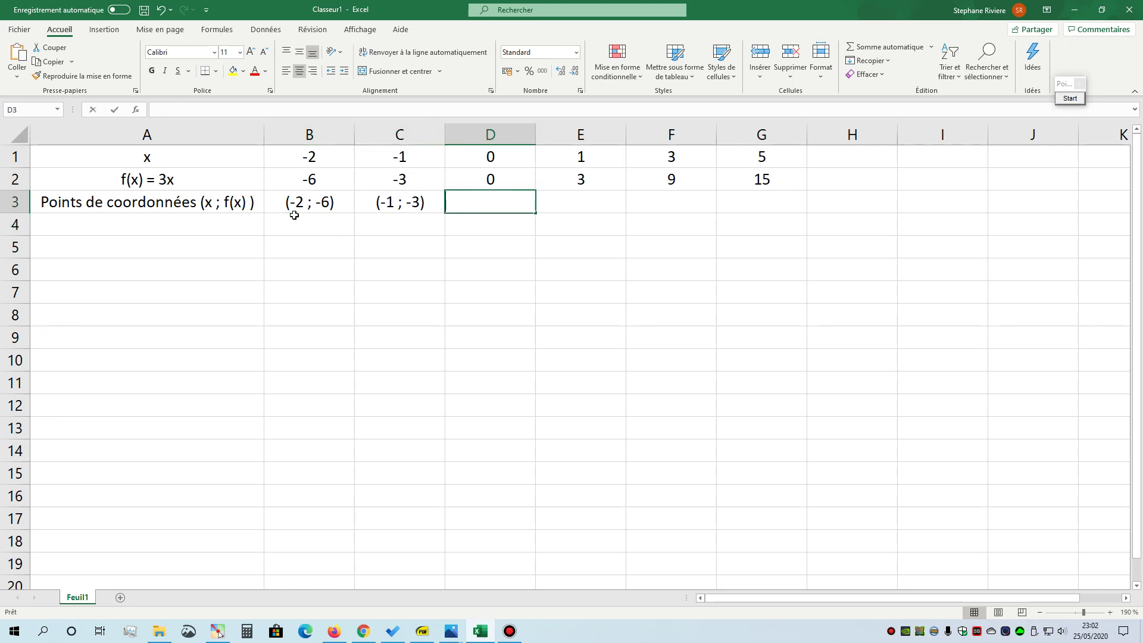
text((0 ; 0))
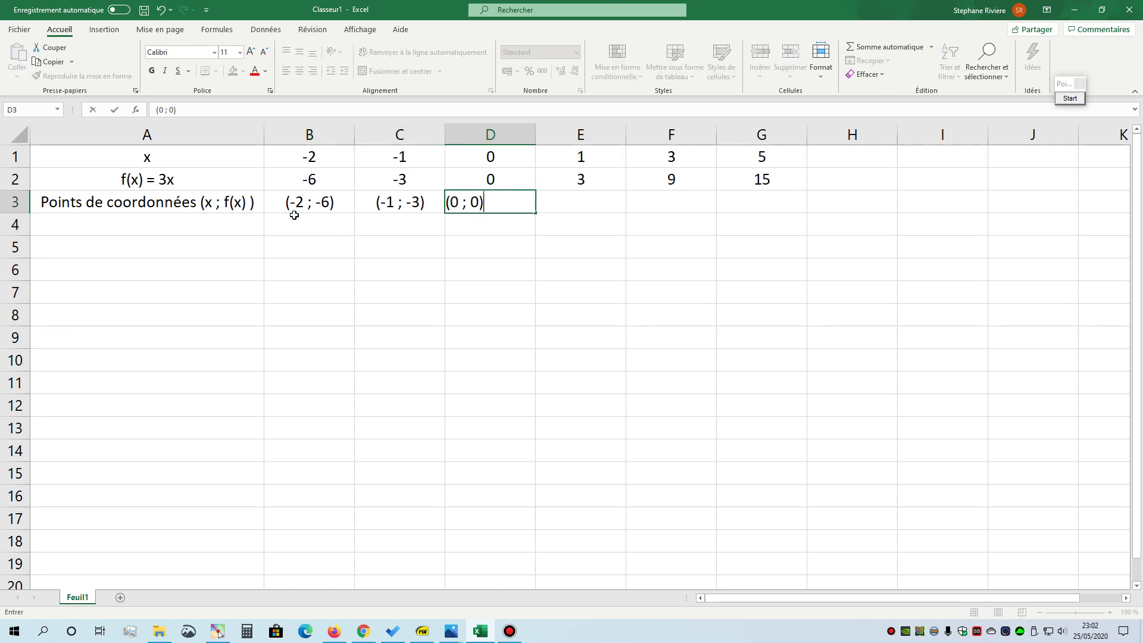
key(Right)
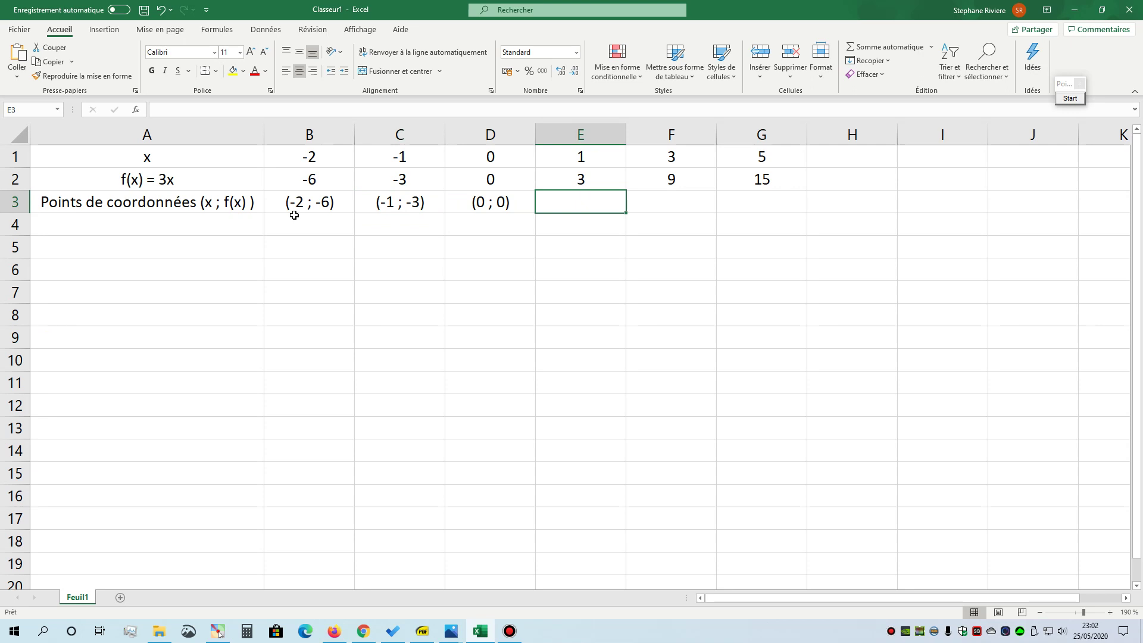
text((1 ;)
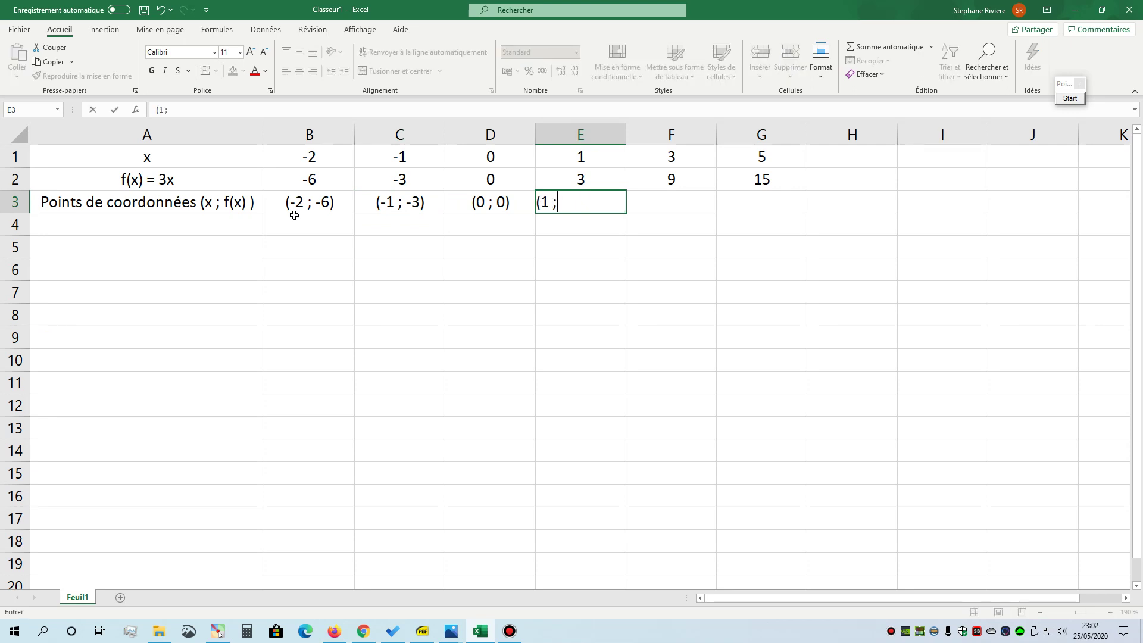
text( 3))
key(Right)
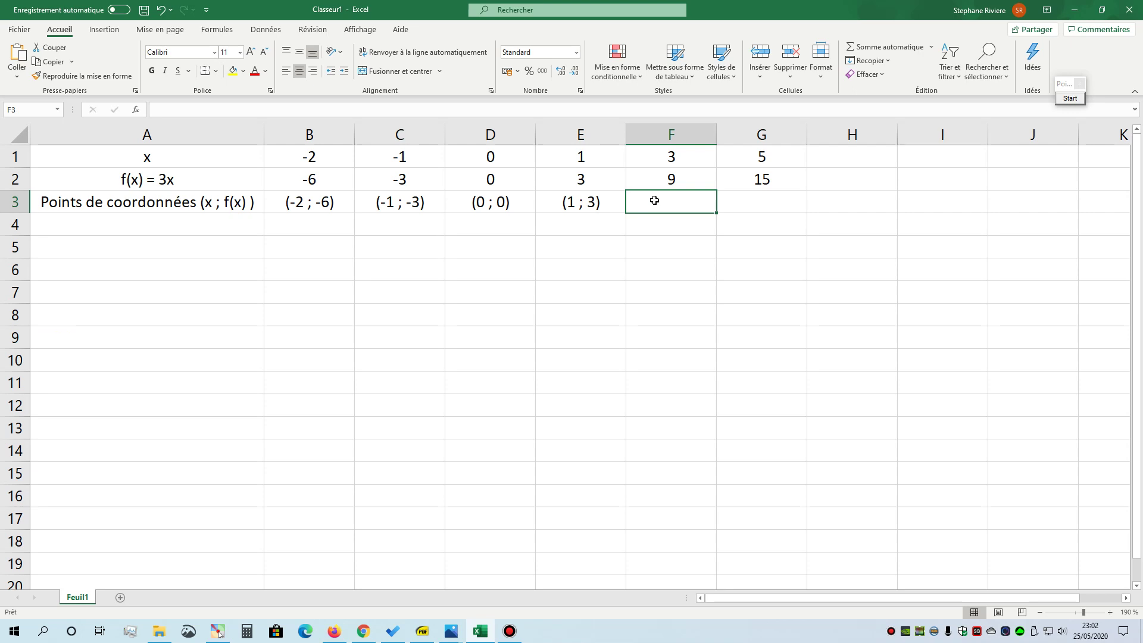
Step: Enter the point coordinates (3 ; 9) in F3 and (5 ; 15) in G3
text((3 ; 9))
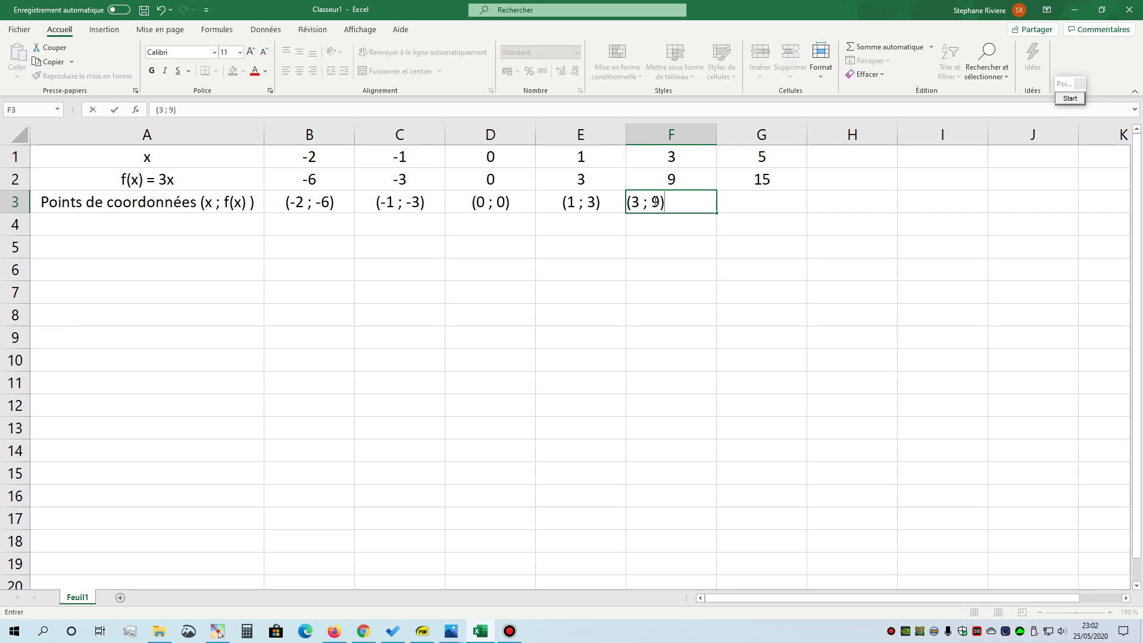
key(Tab)
text(()
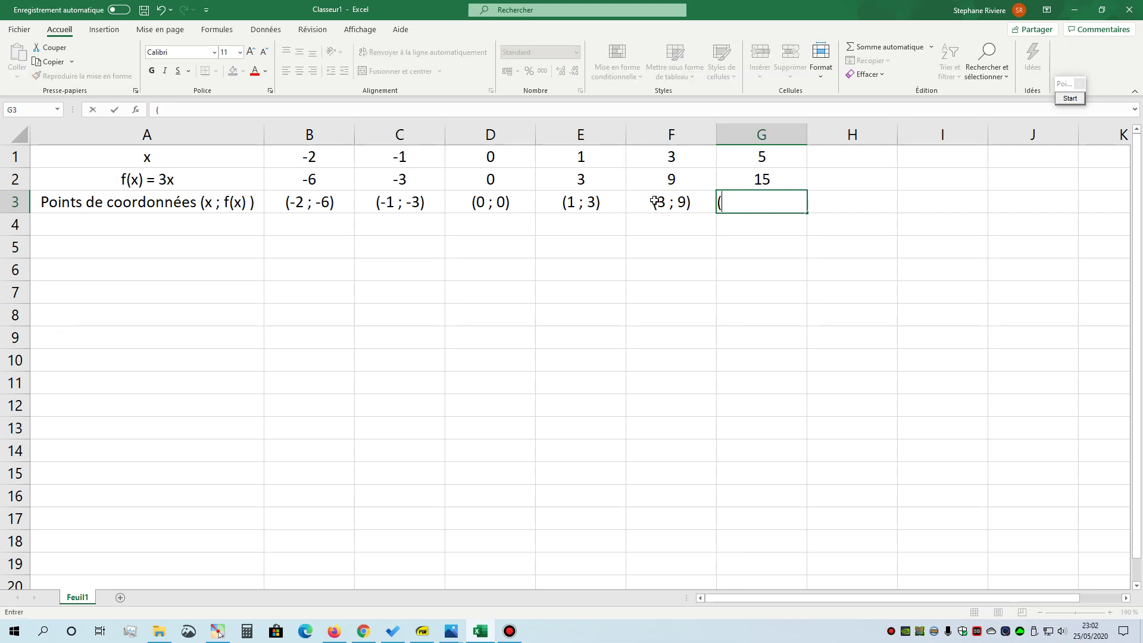
text(5 ; 15))
key(Return)
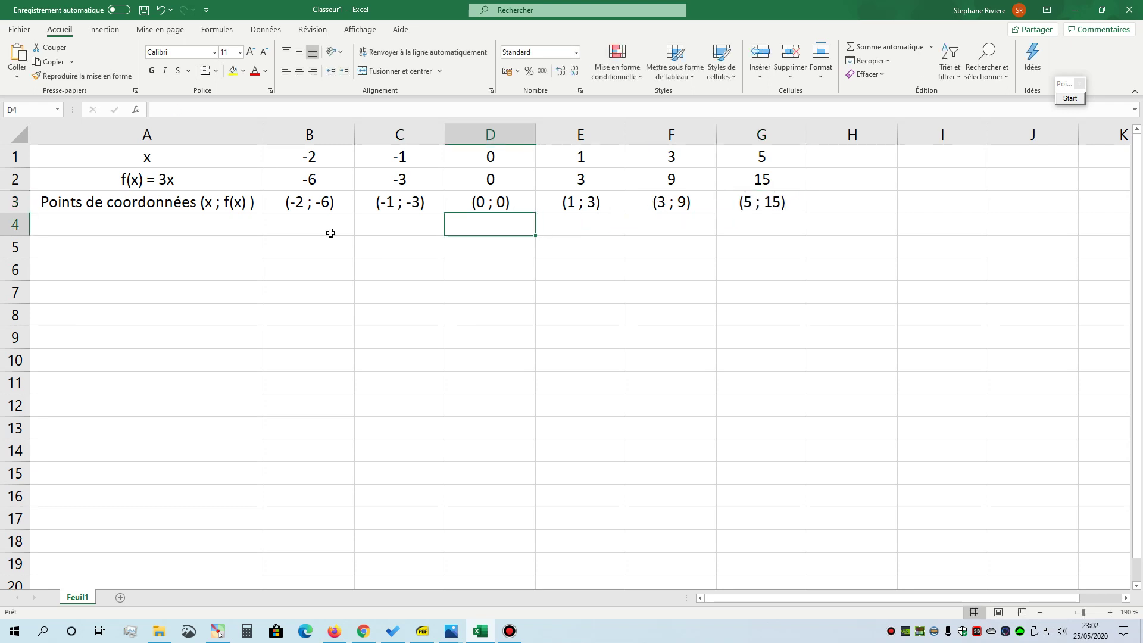
Step: Reread the exercise image in Photos and return to the first point's coordinates in the Excel table
click(129, 159)
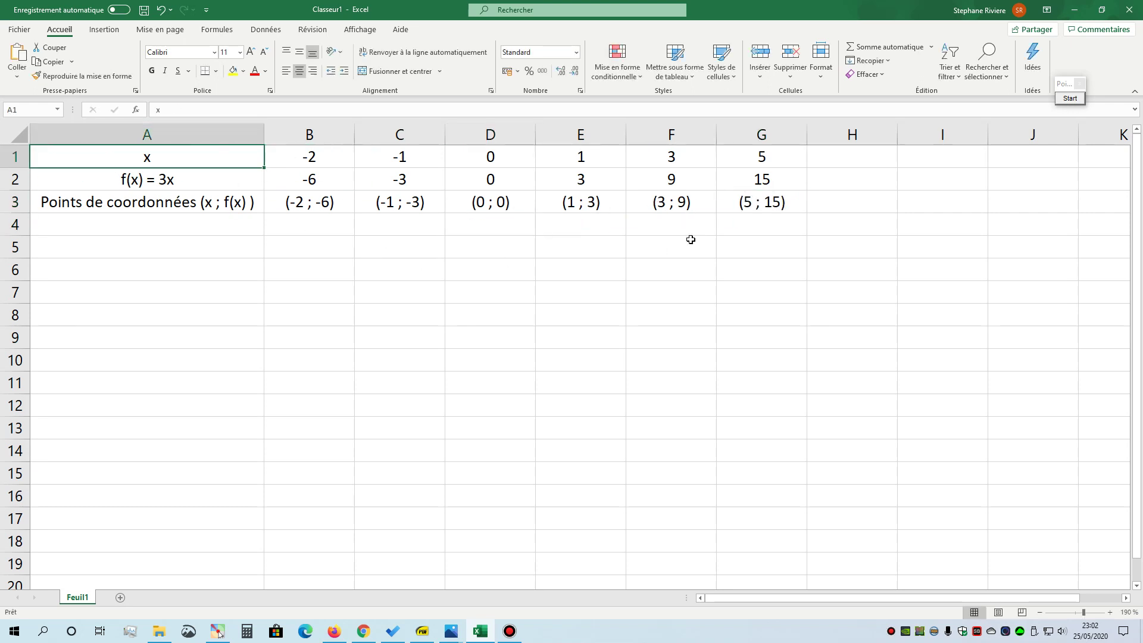
key(alt+Tab)
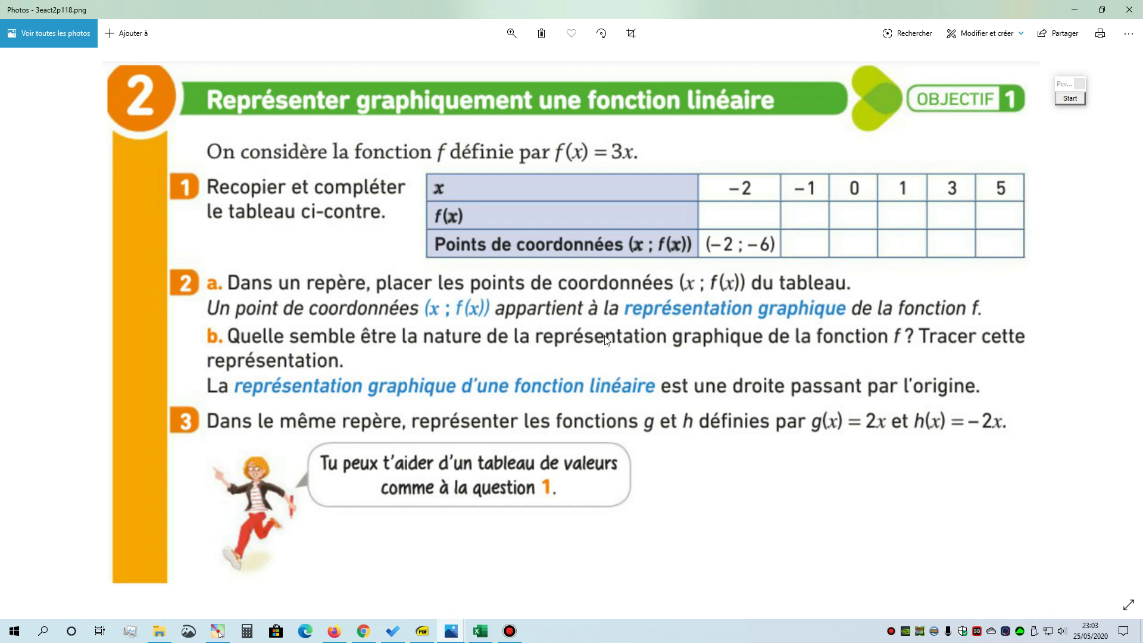
key(alt+Tab)
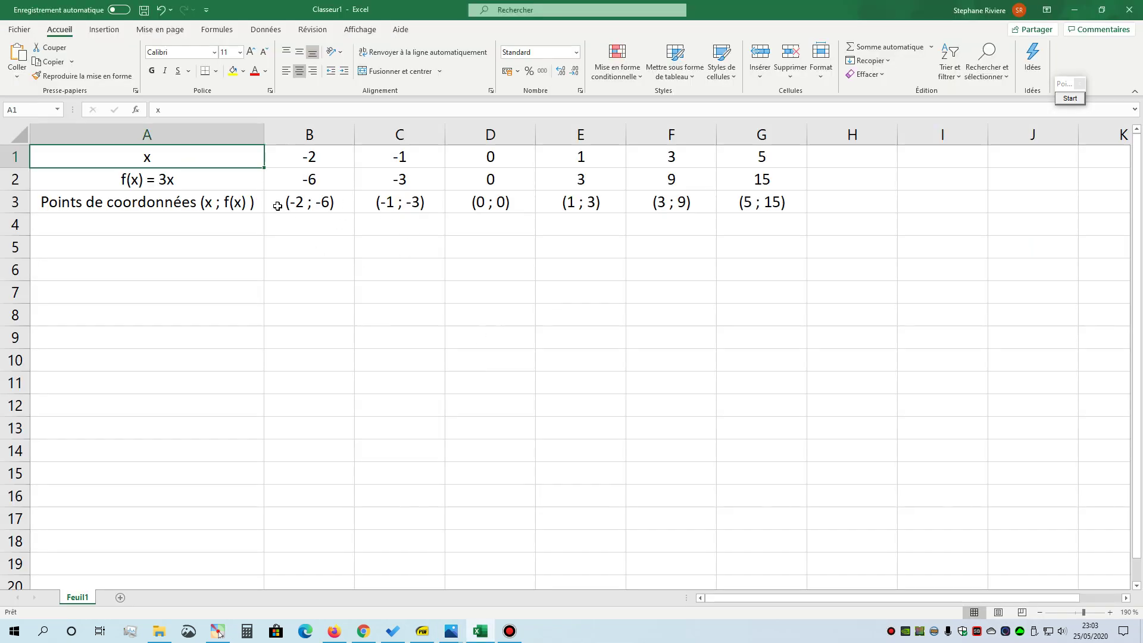
click(307, 207)
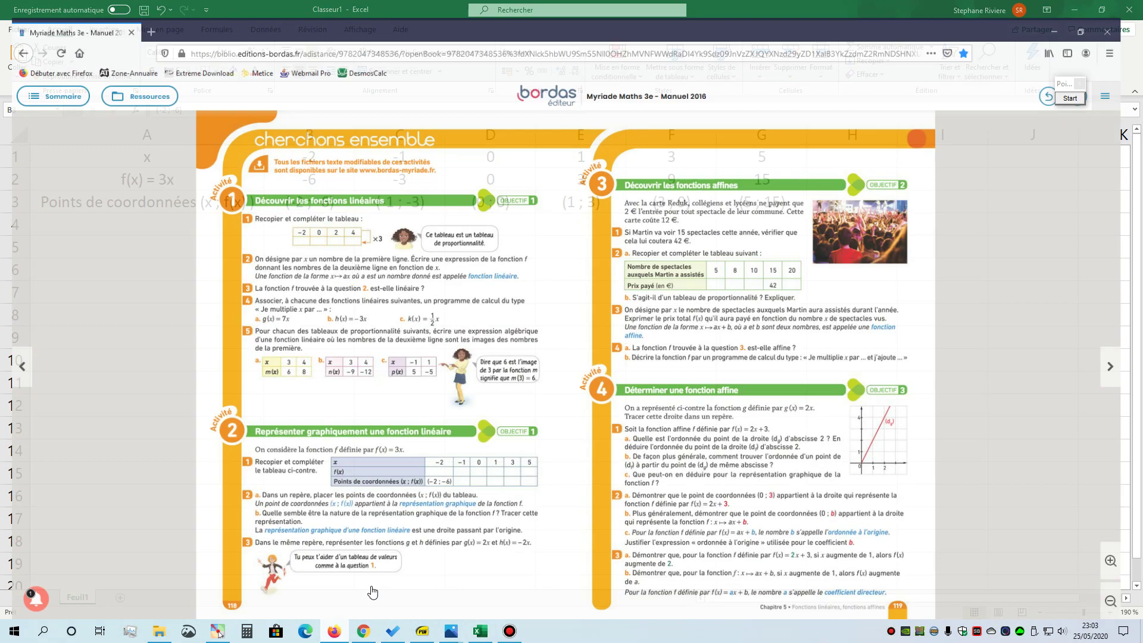
Step: Switch to the GeoGebra Classique graph in Chrome and recheck the first point's coordinates in the Excel table
click(334, 631)
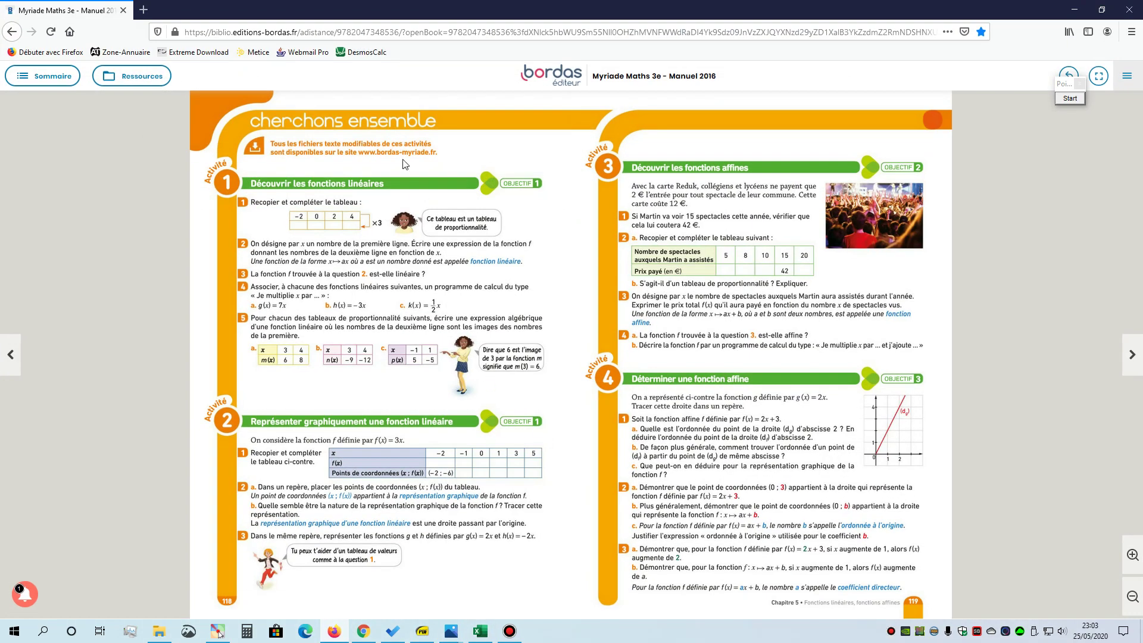
click(334, 631)
click(363, 630)
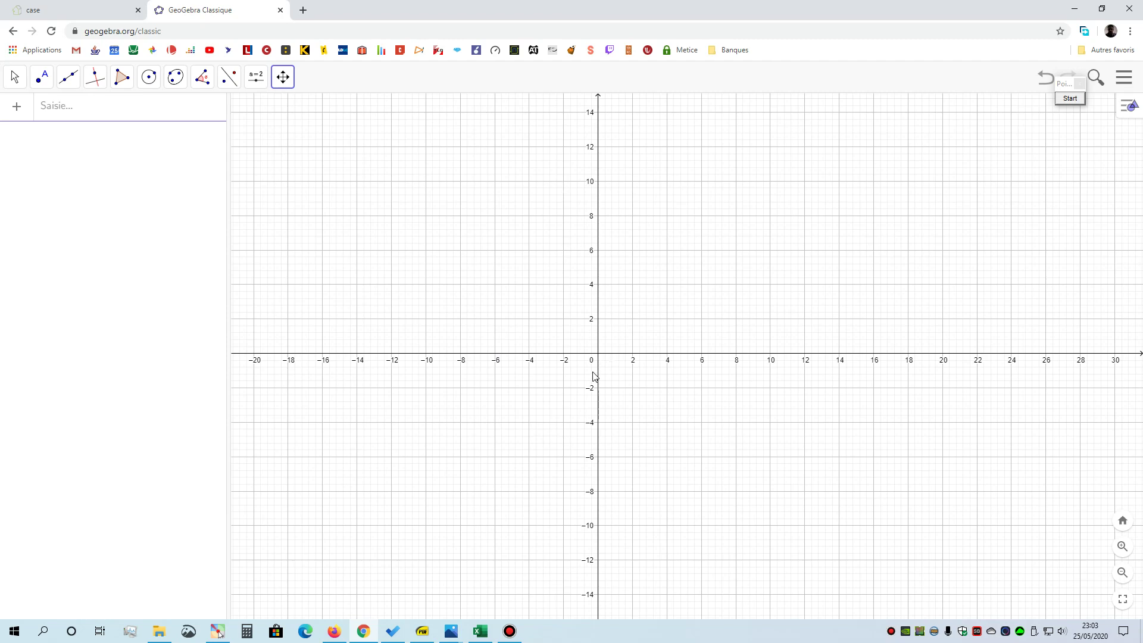
scroll(594, 377, up, 1)
scroll(593, 377, up, 6)
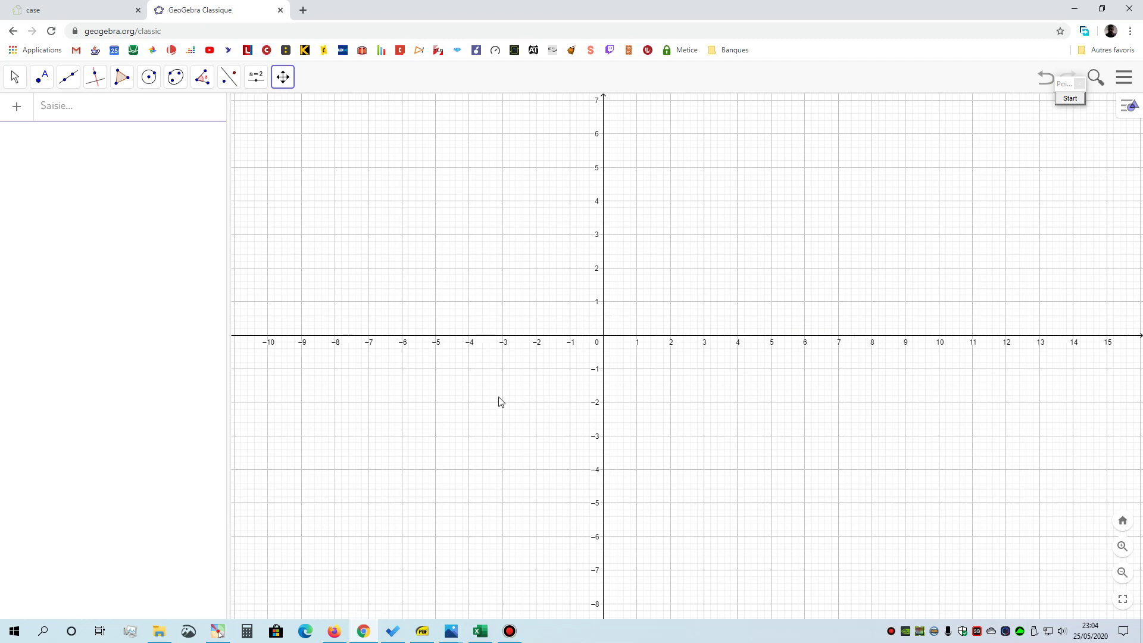
key(alt+Tab)
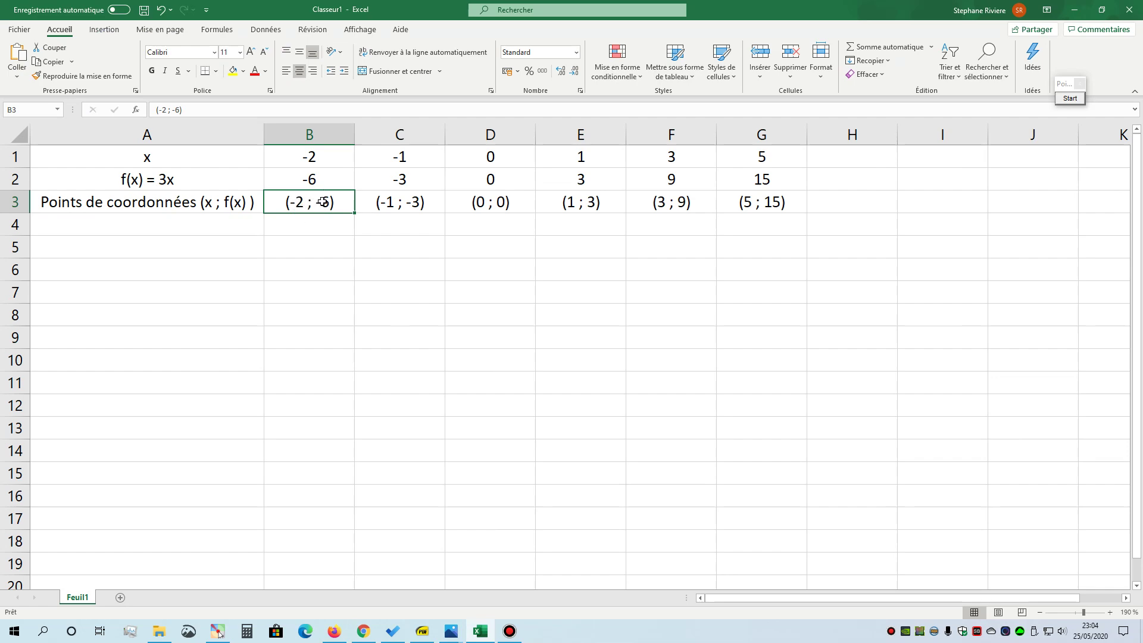
key(alt+Tab)
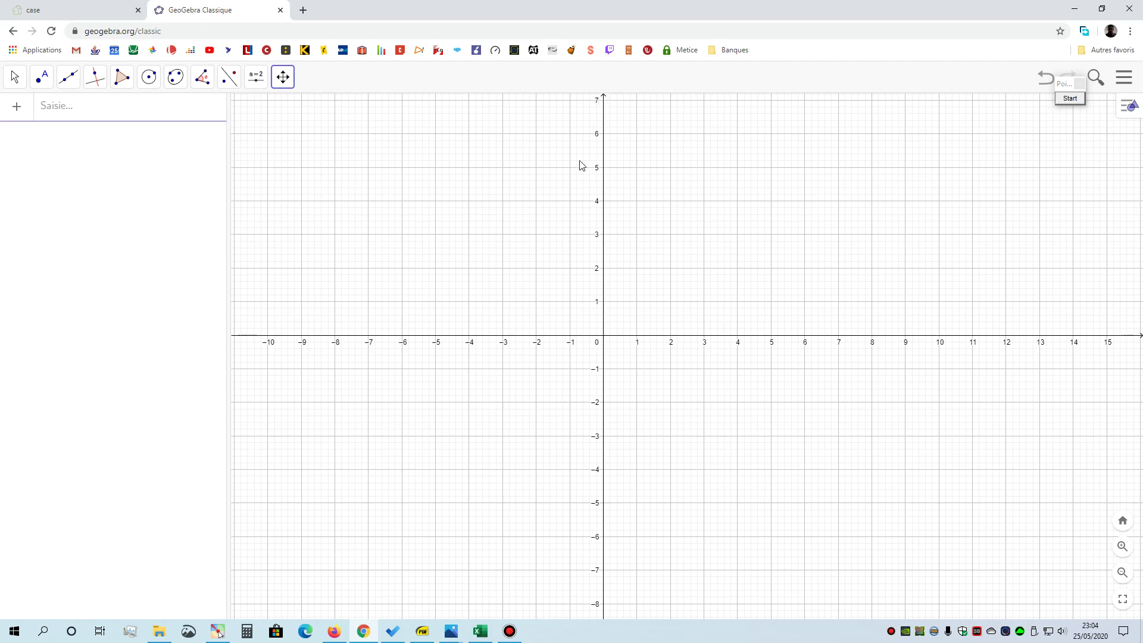
Step: Recheck the first coordinate pair in the Excel table and plot the point (-2, -6) on the GeoGebra graph
key(alt+Tab)
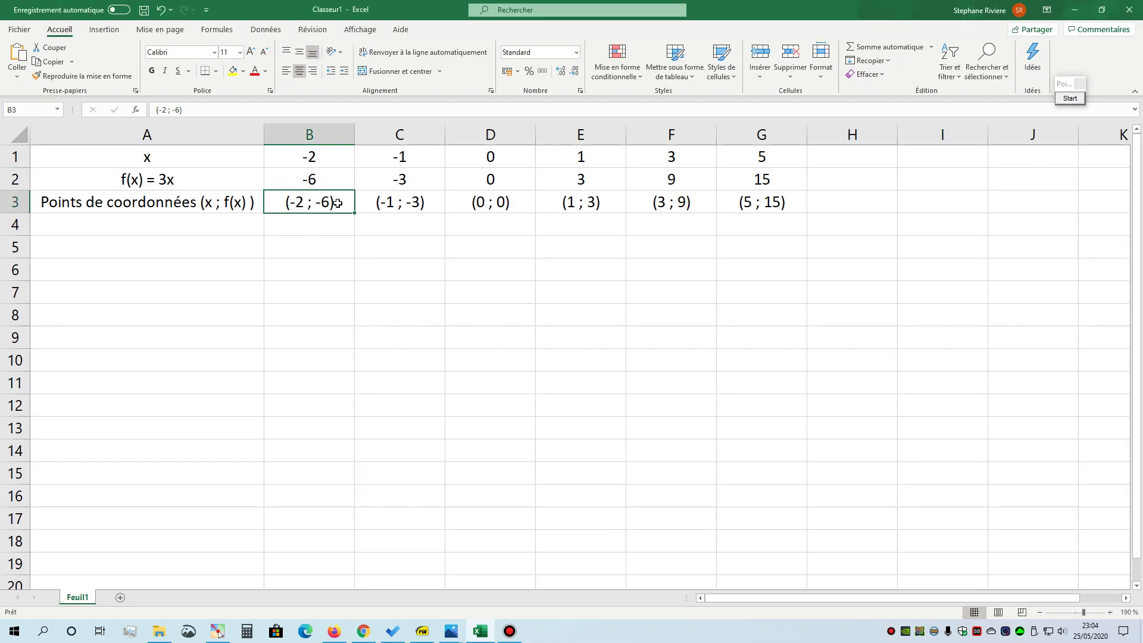
key(alt+Tab)
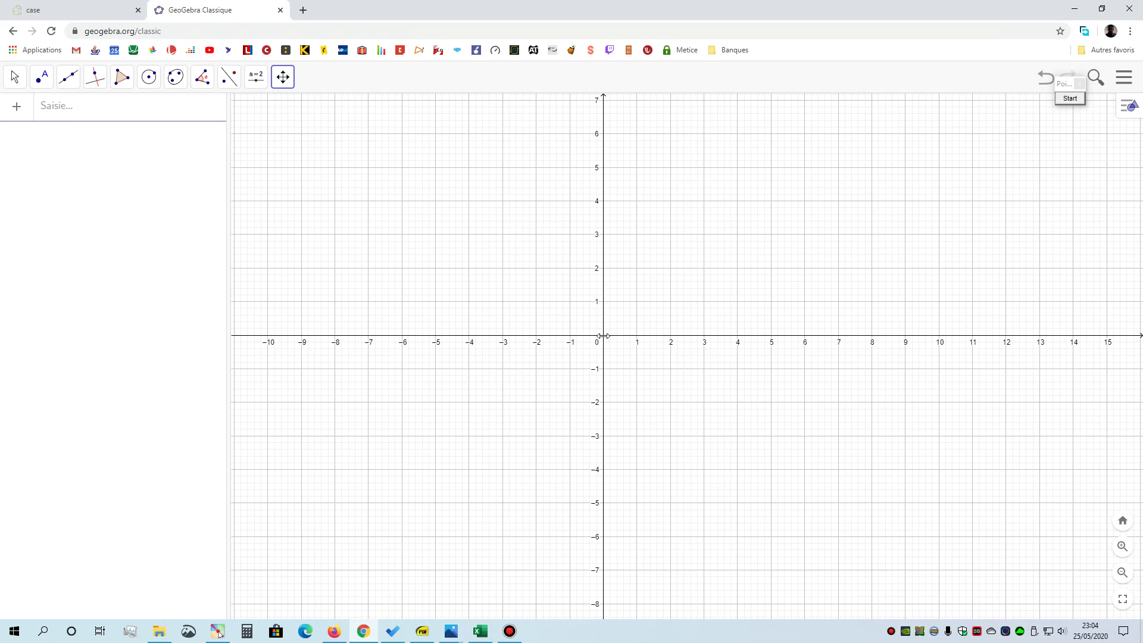
click(41, 77)
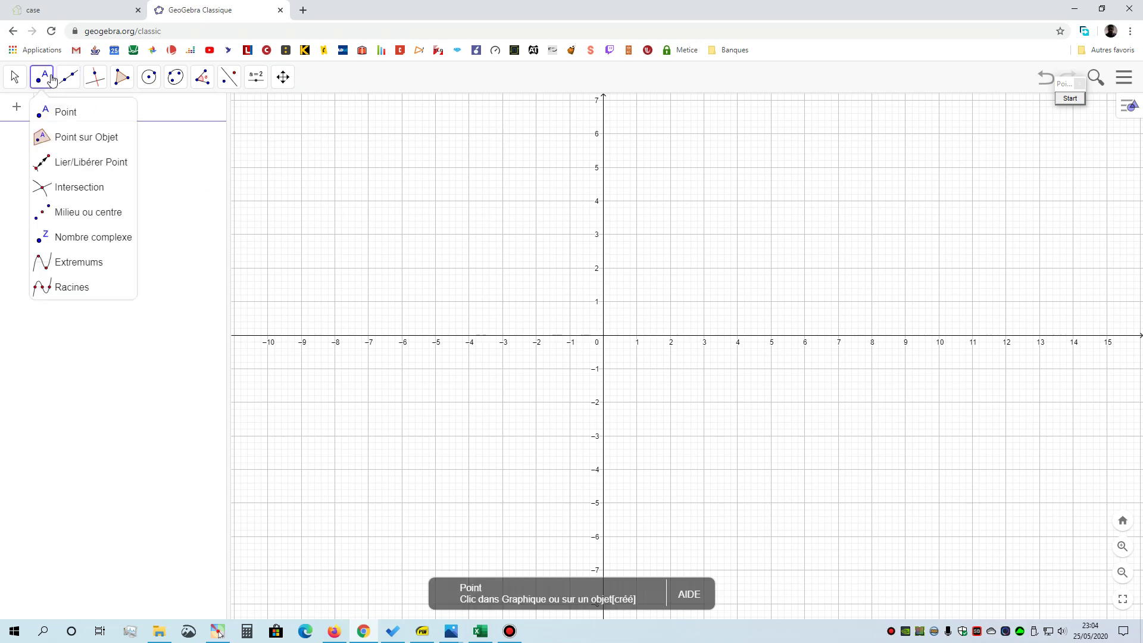
click(69, 109)
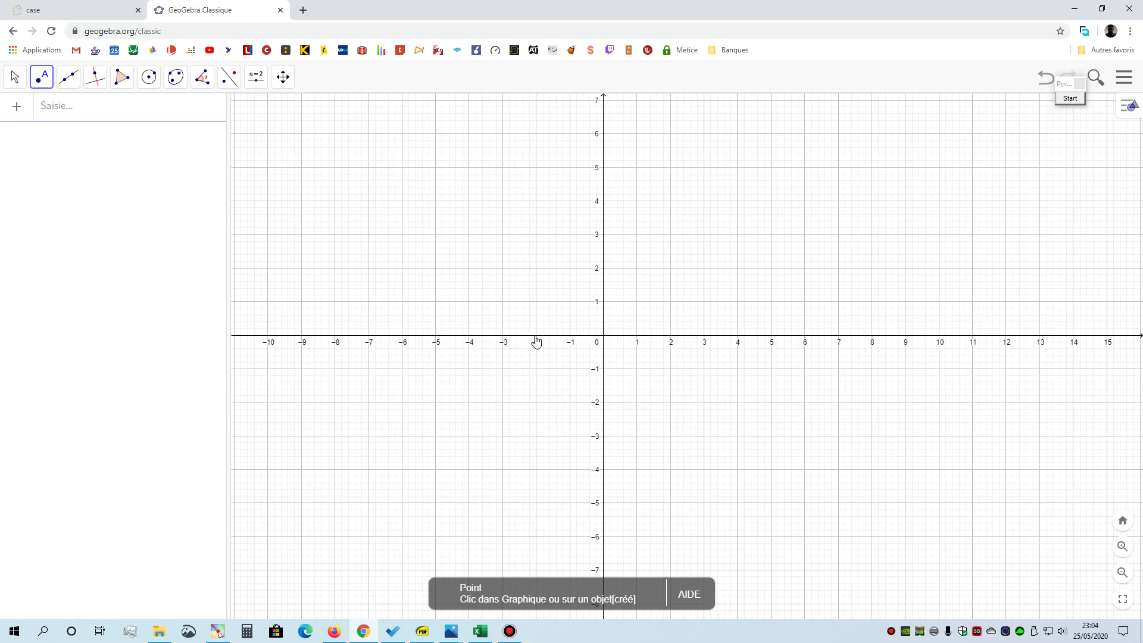
click(536, 537)
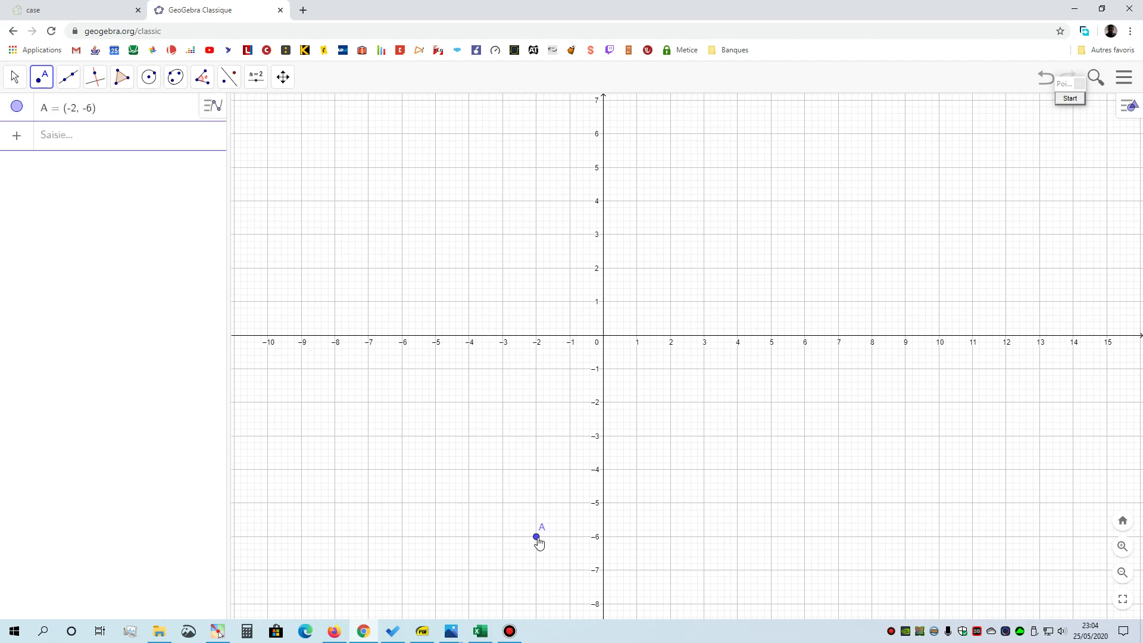
Step: Look up the coordinates in C3 of the Excel table and plot the point (-1, -3) in GeoGebra
key(alt+Tab)
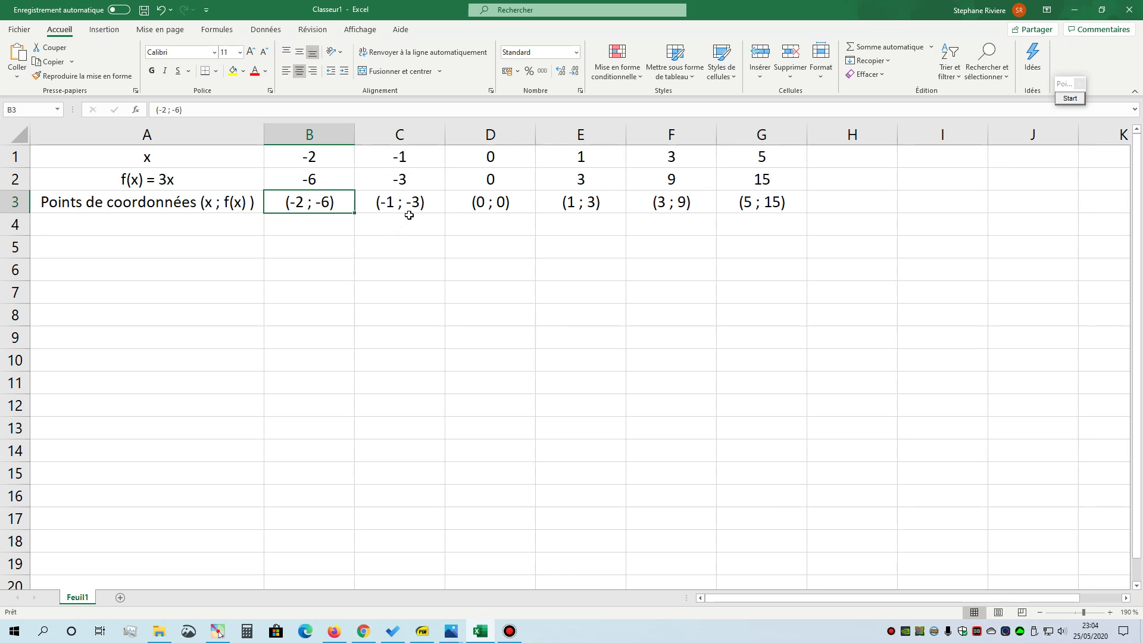
click(425, 200)
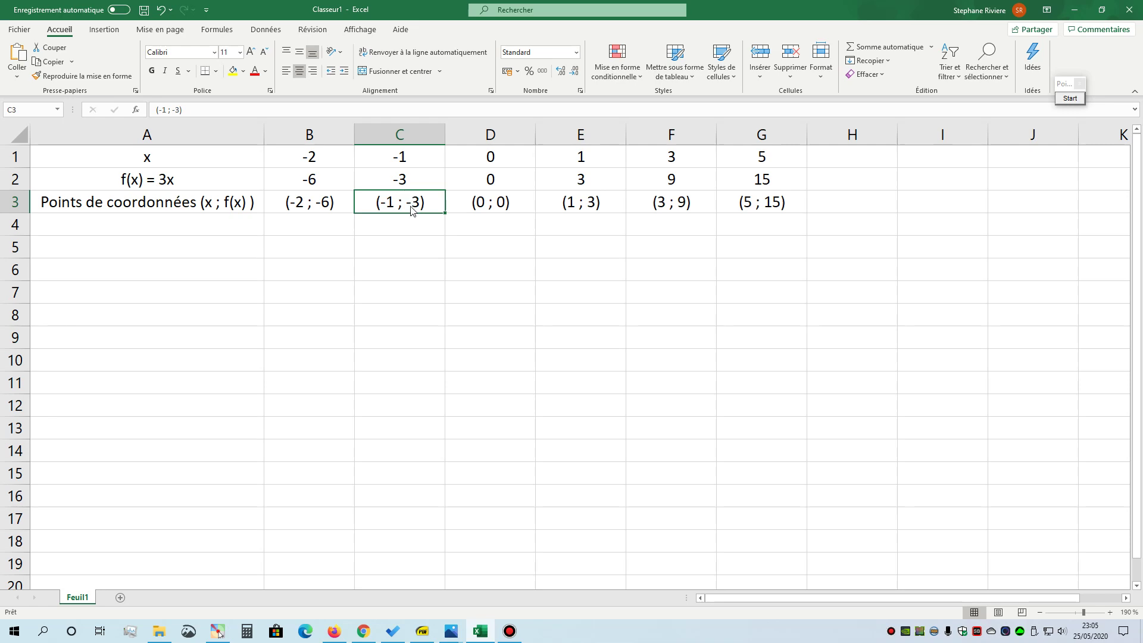
key(alt+Tab)
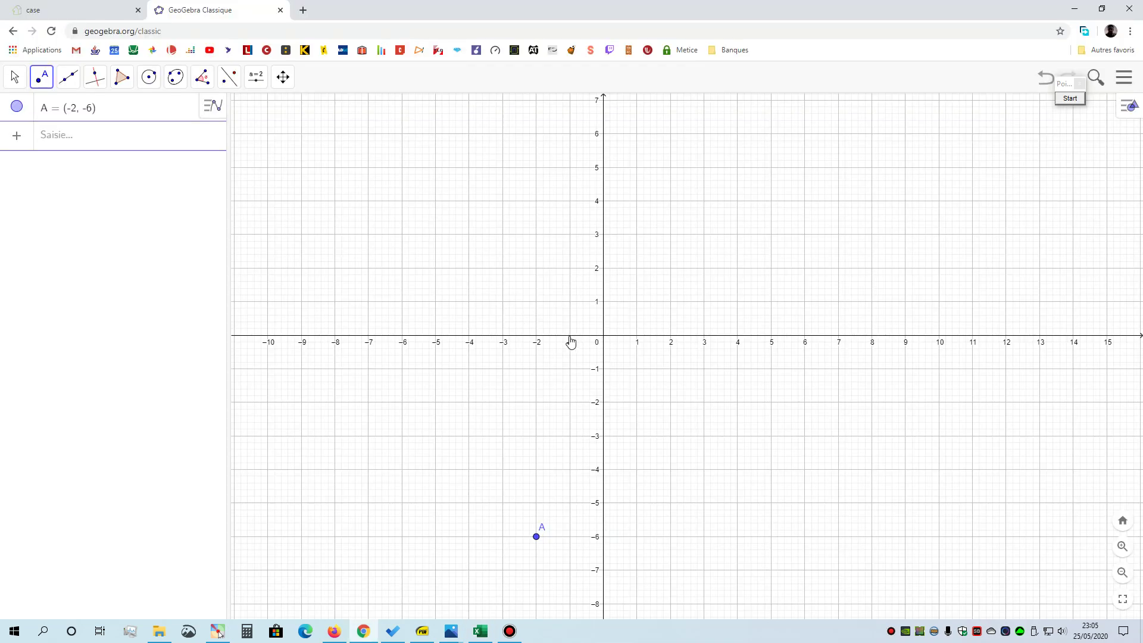
click(570, 435)
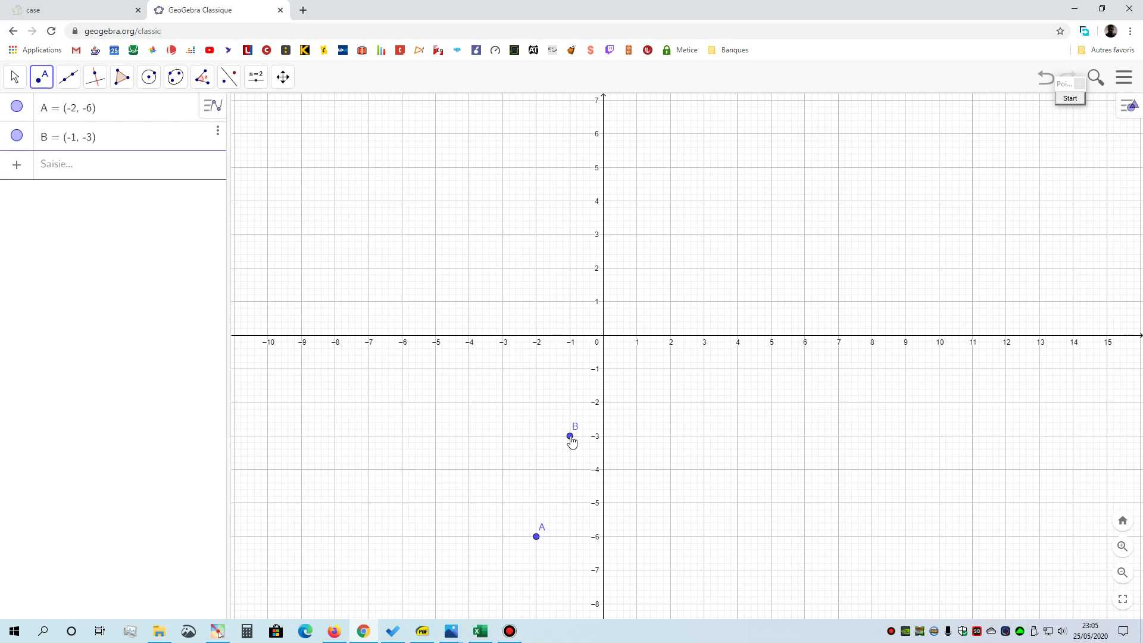
Step: Look up the coordinates in D3 of the Excel table and plot the point (0, 0) at the axes' intersection in GeoGebra
key(alt+Tab)
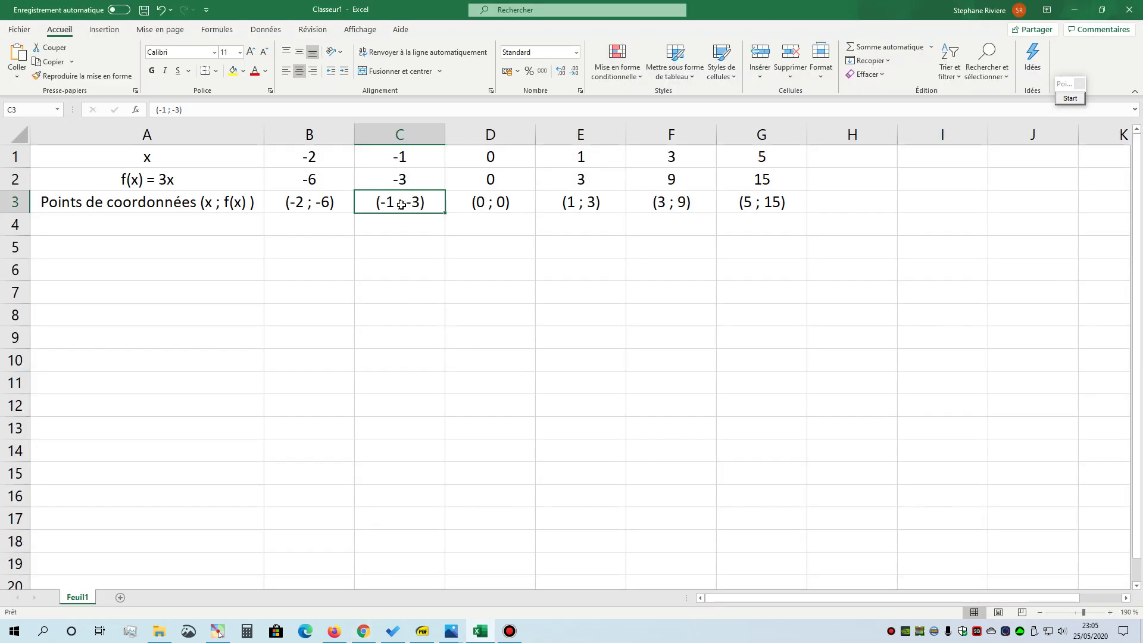
click(503, 203)
key(alt+Tab)
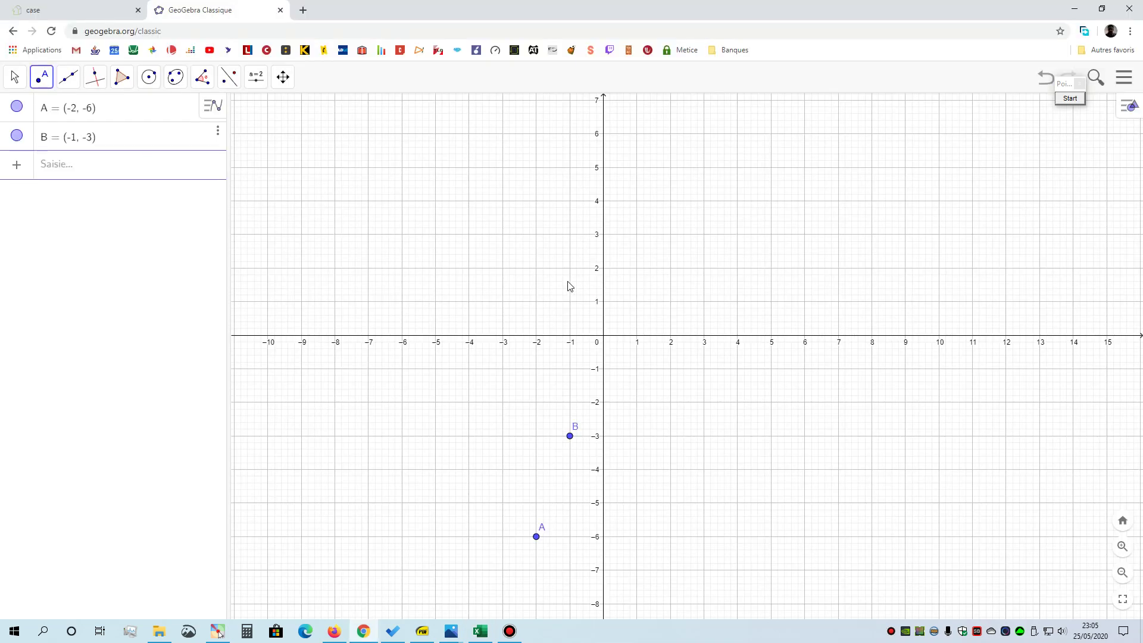
click(604, 338)
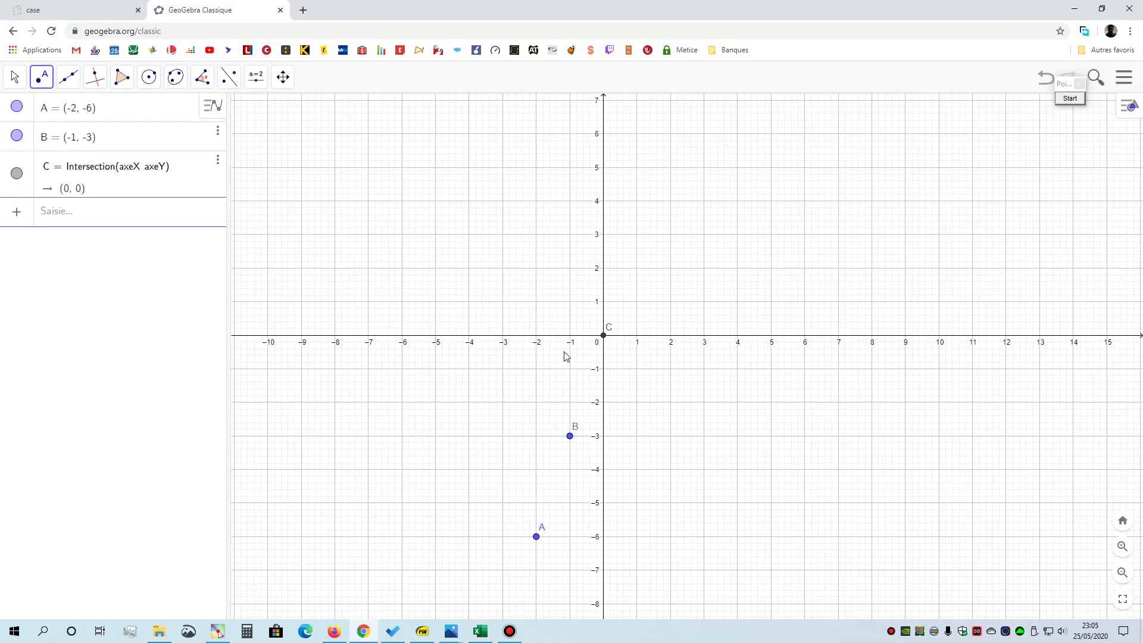
Step: Look up the coordinates in E3 of the Excel table and plot the point (1, 3) in GeoGebra
key(alt+Tab)
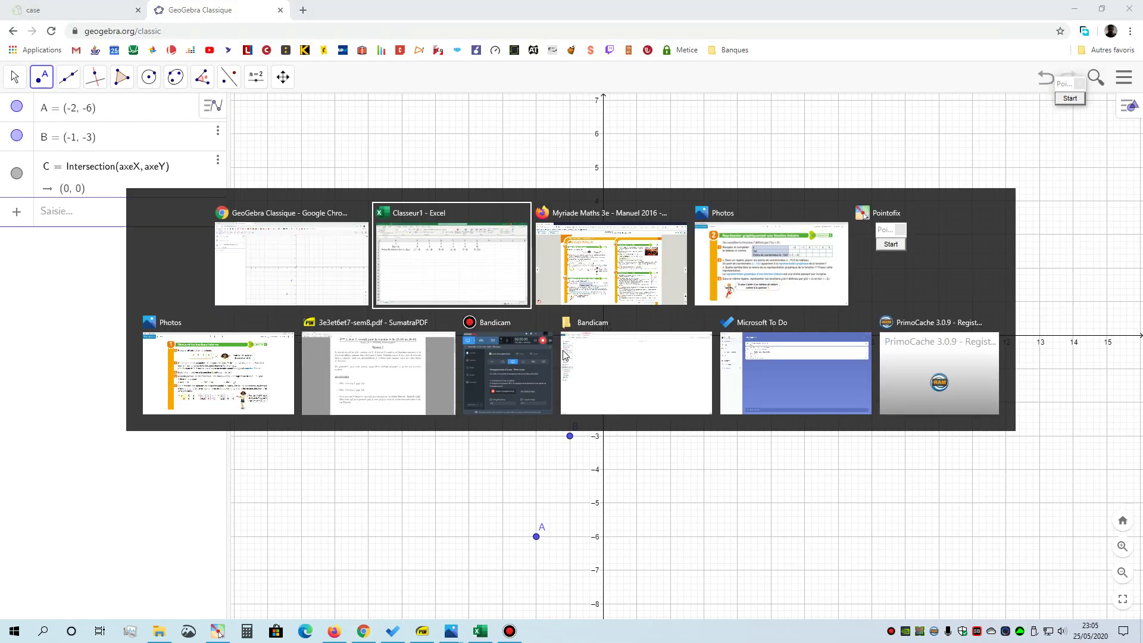
click(591, 206)
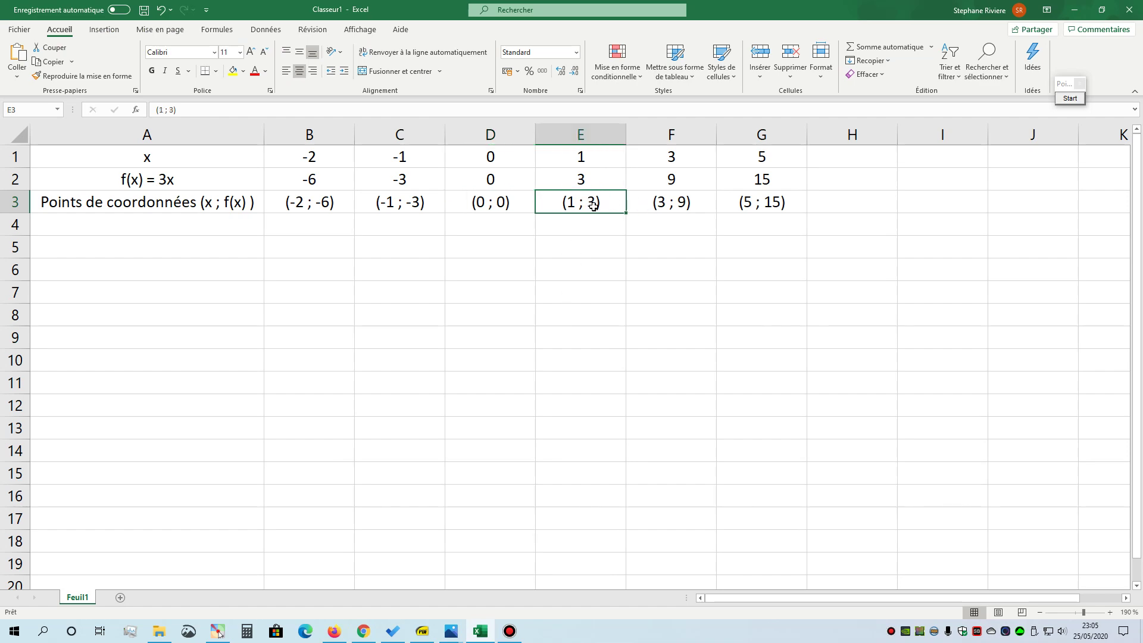
key(alt+Tab)
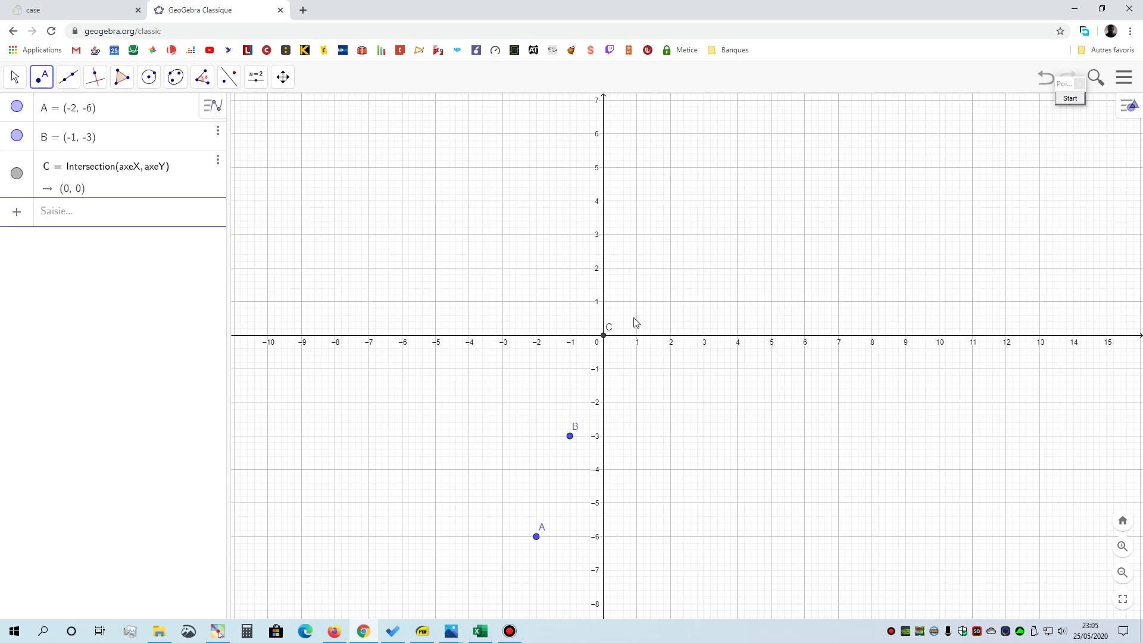
click(636, 235)
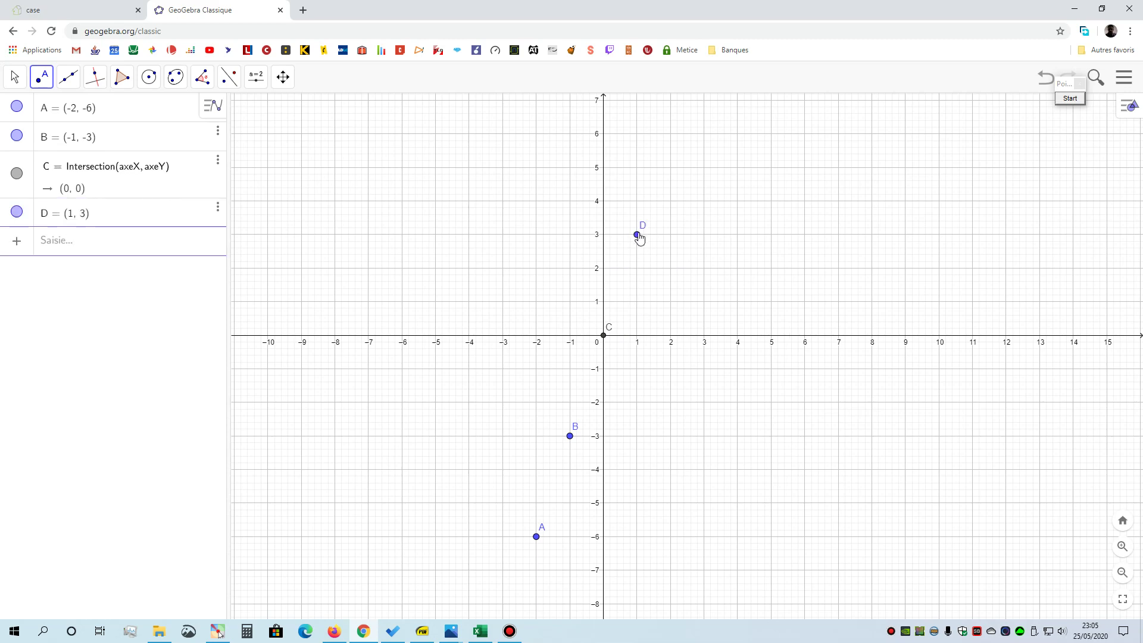
Step: Check the fifth coordinate pair in the Excel table and plot the point (3, 9) in GeoGebra
key(alt+Tab)
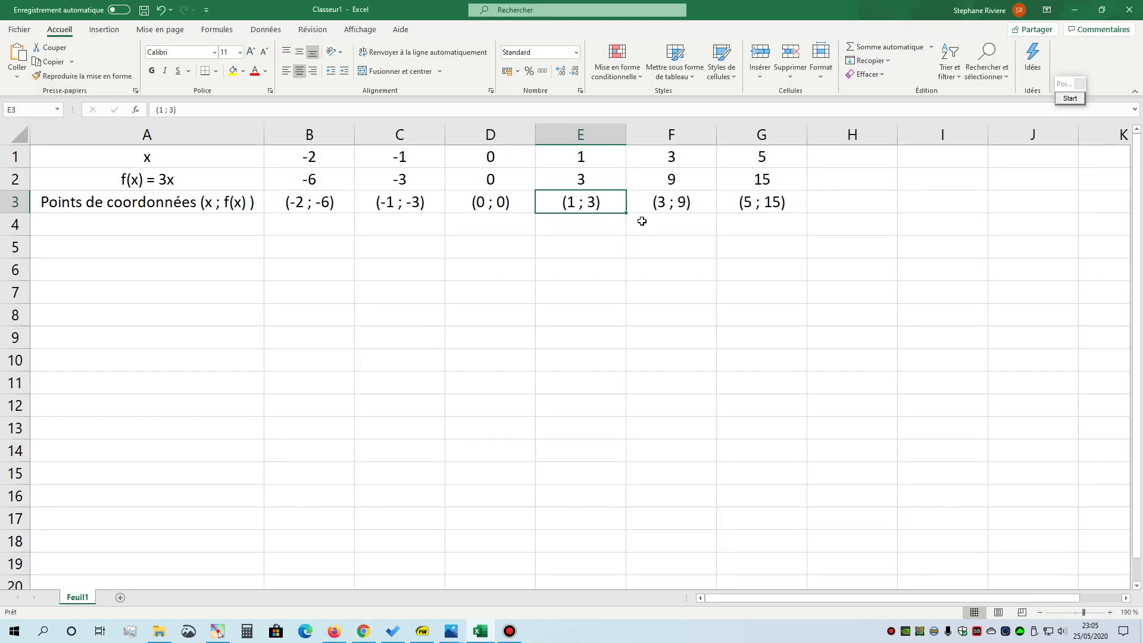
key(alt+Tab)
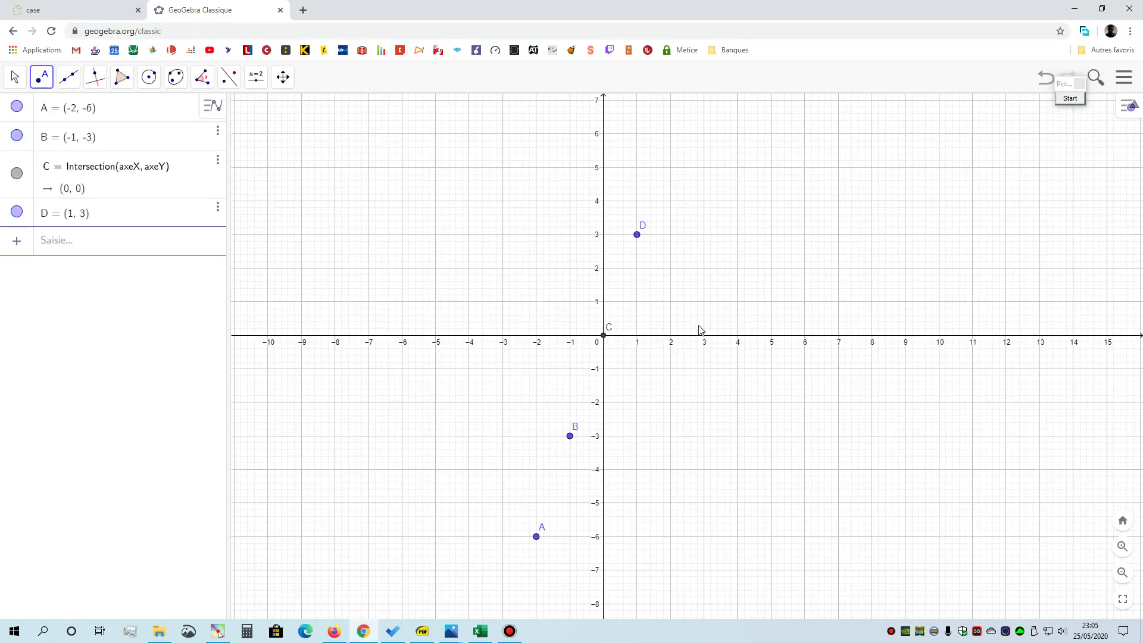
click(282, 76)
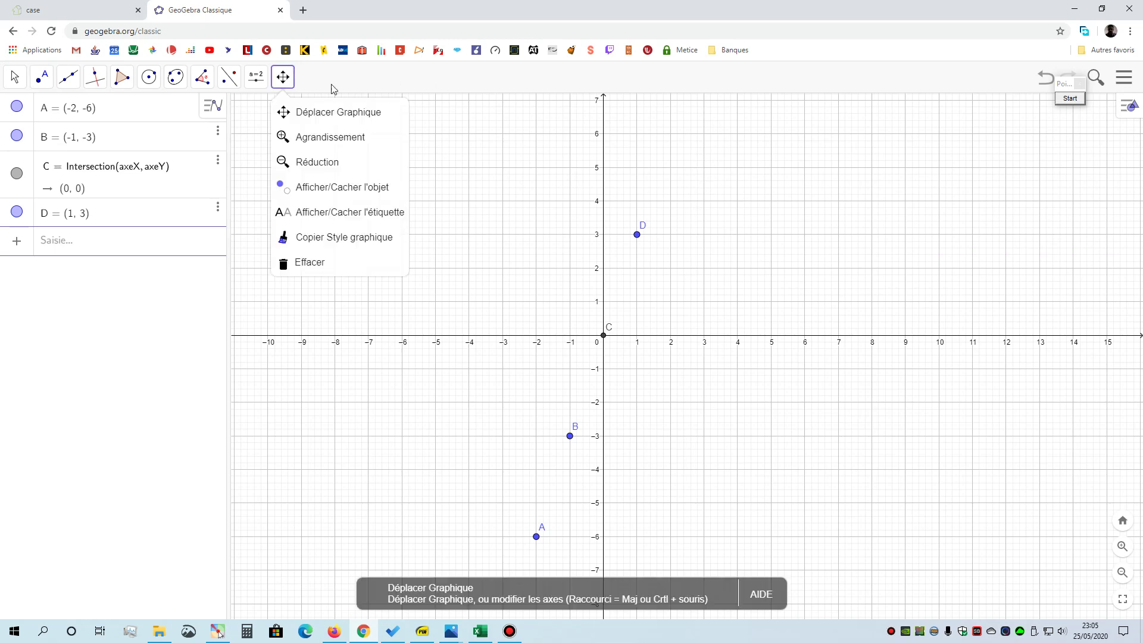
drag(714, 204, 661, 304)
click(52, 81)
click(69, 77)
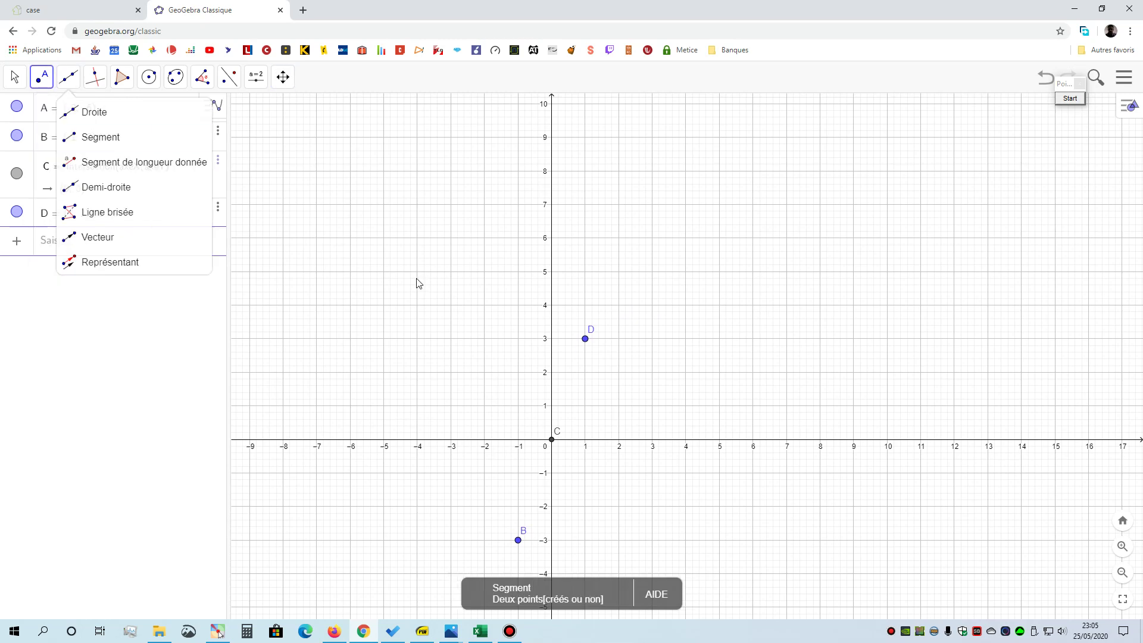
click(120, 118)
click(43, 82)
click(55, 111)
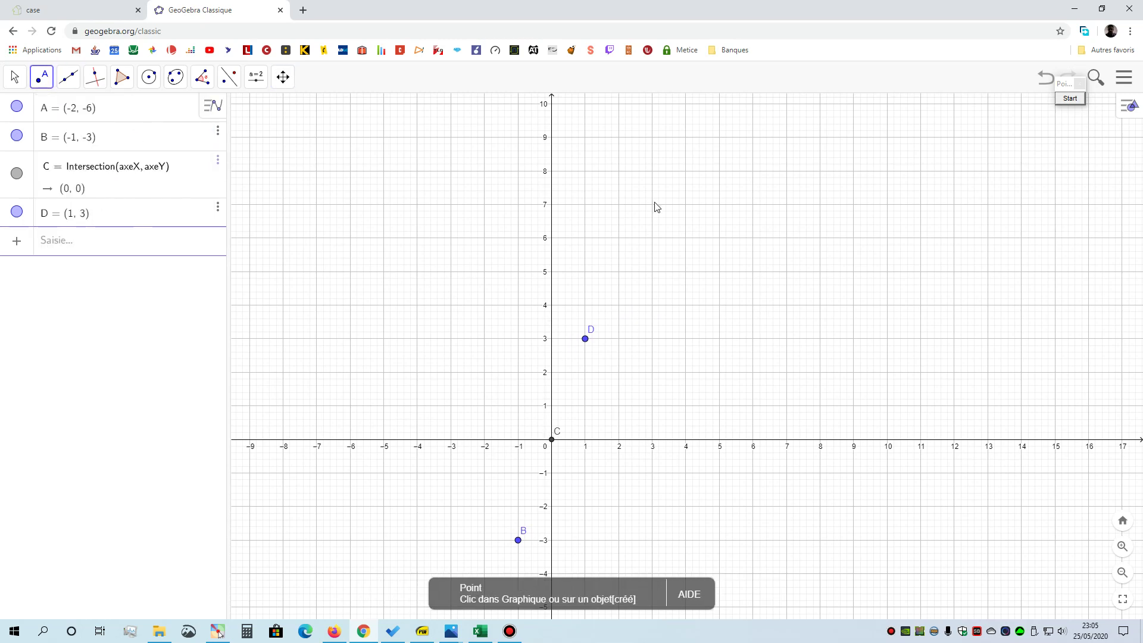
click(653, 138)
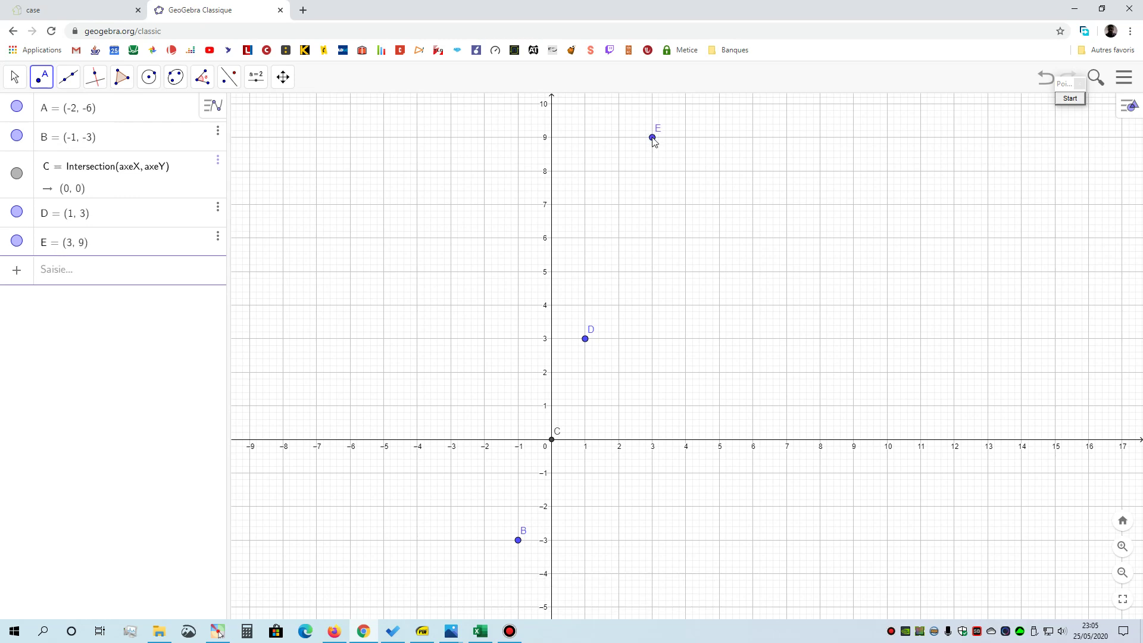
Step: Look up the coordinates in G3 of the Excel table and plot the point (5, 15) in GeoGebra
key(alt+Tab)
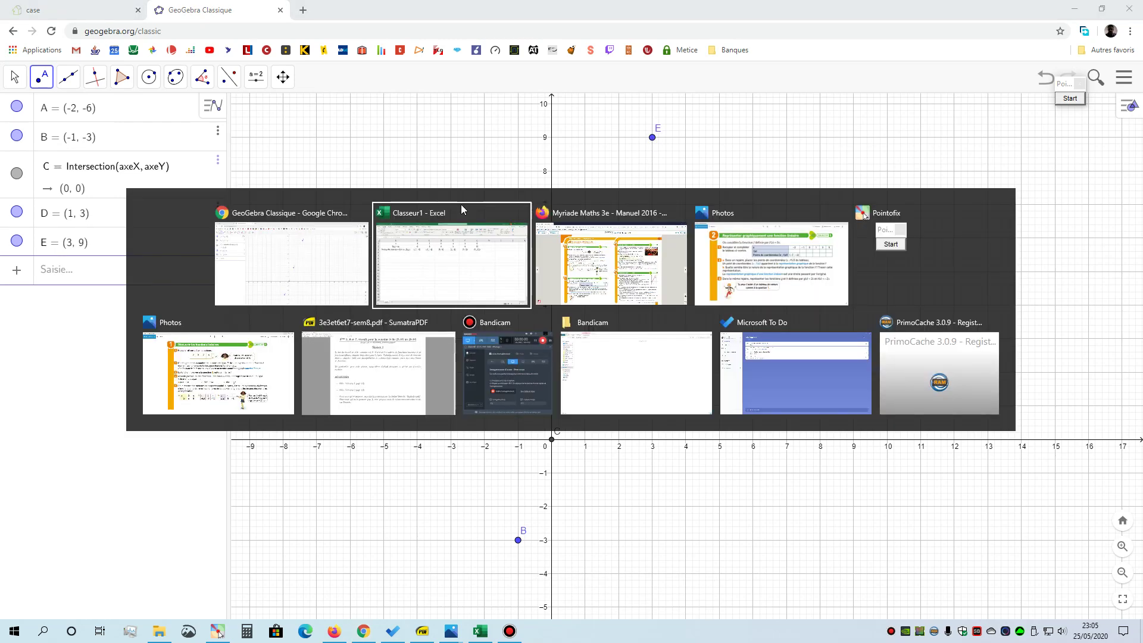
click(669, 202)
click(749, 201)
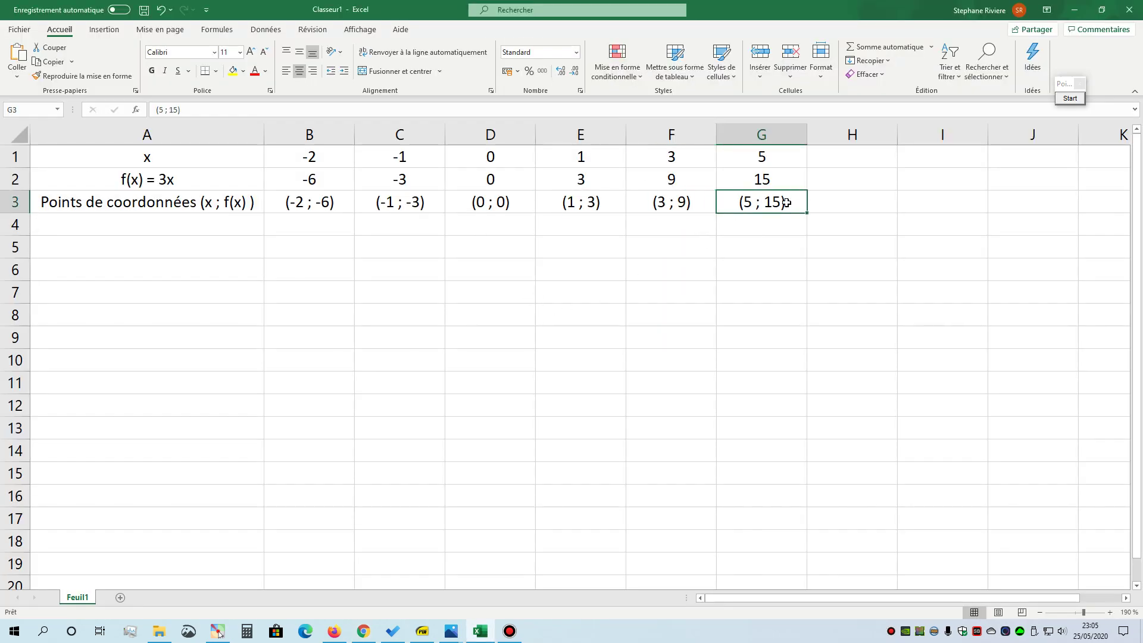
key(alt+Tab)
scroll(721, 255, down, 5)
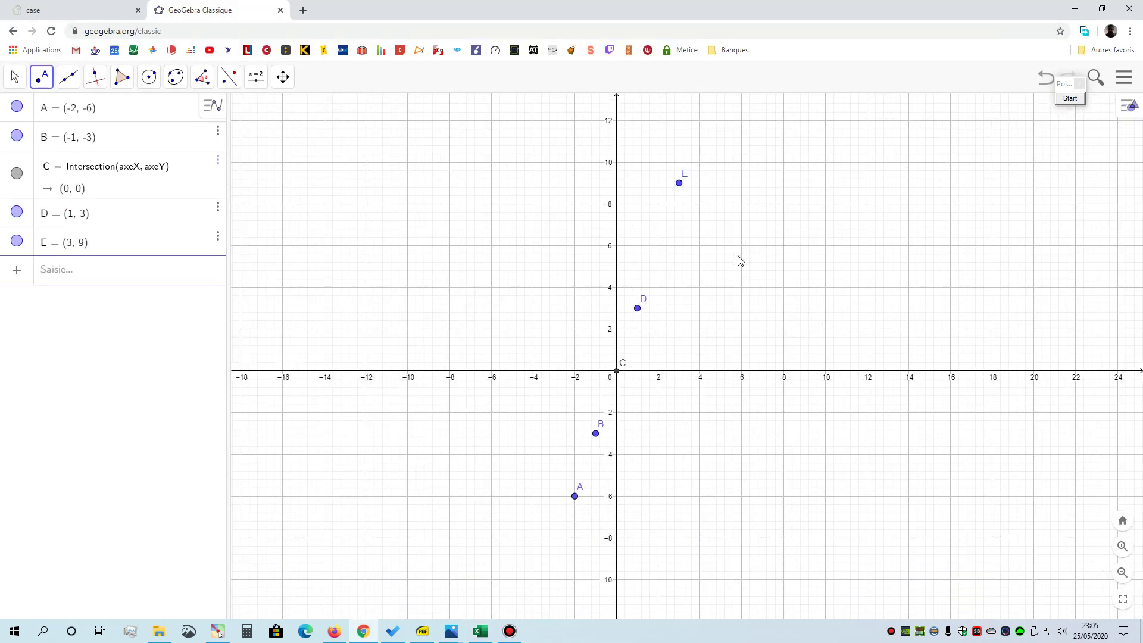
click(282, 77)
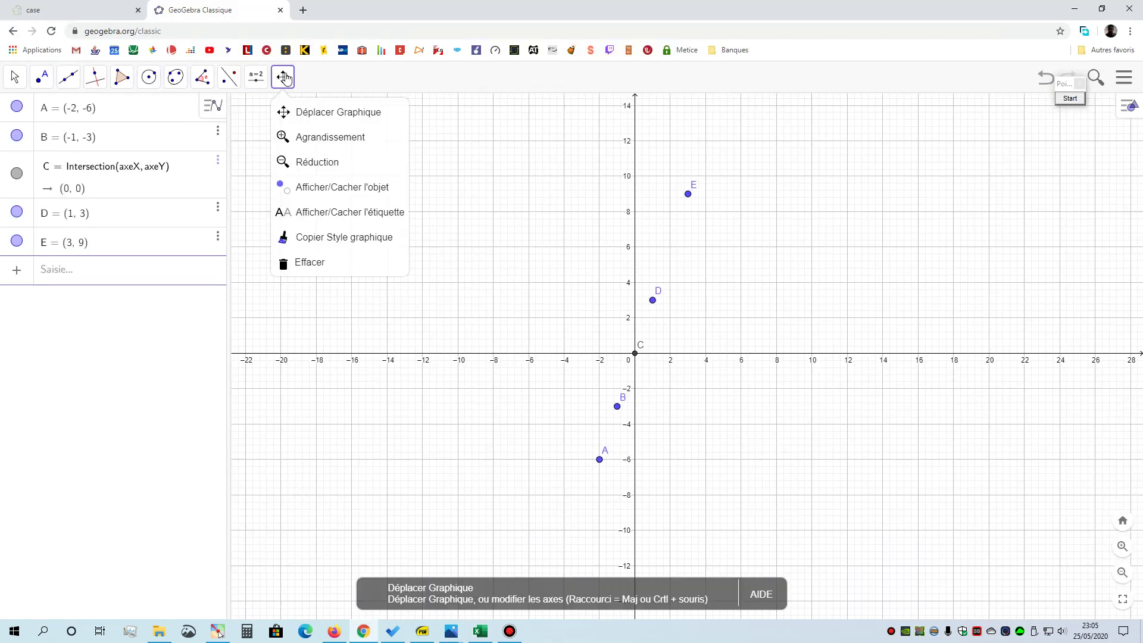
drag(791, 179, 701, 268)
scroll(684, 280, up, 2)
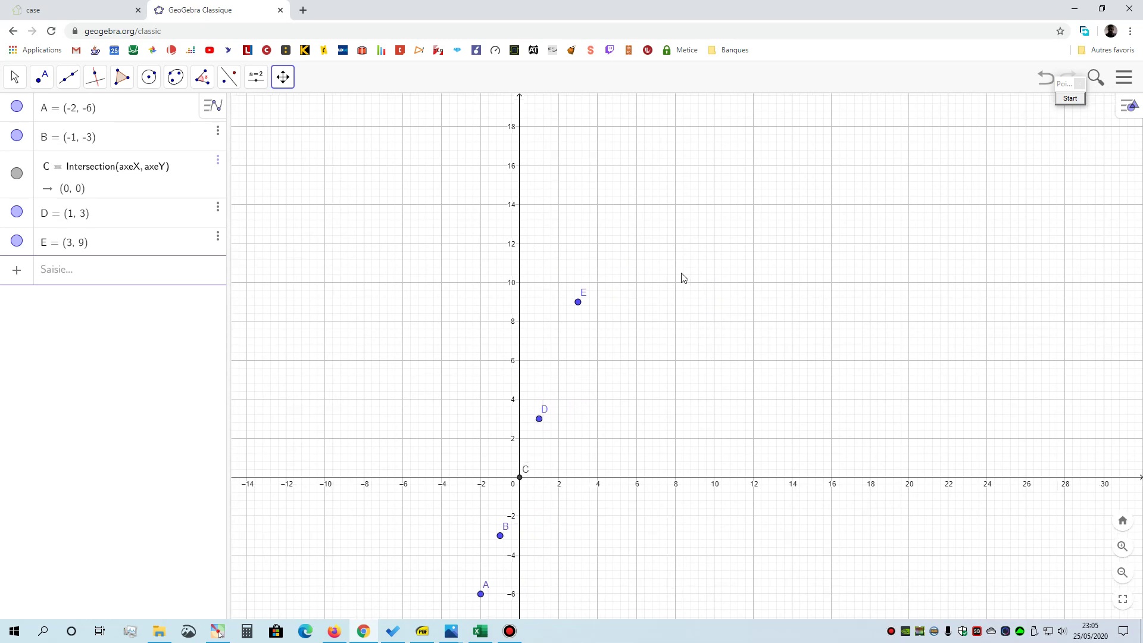
scroll(682, 277, up, 3)
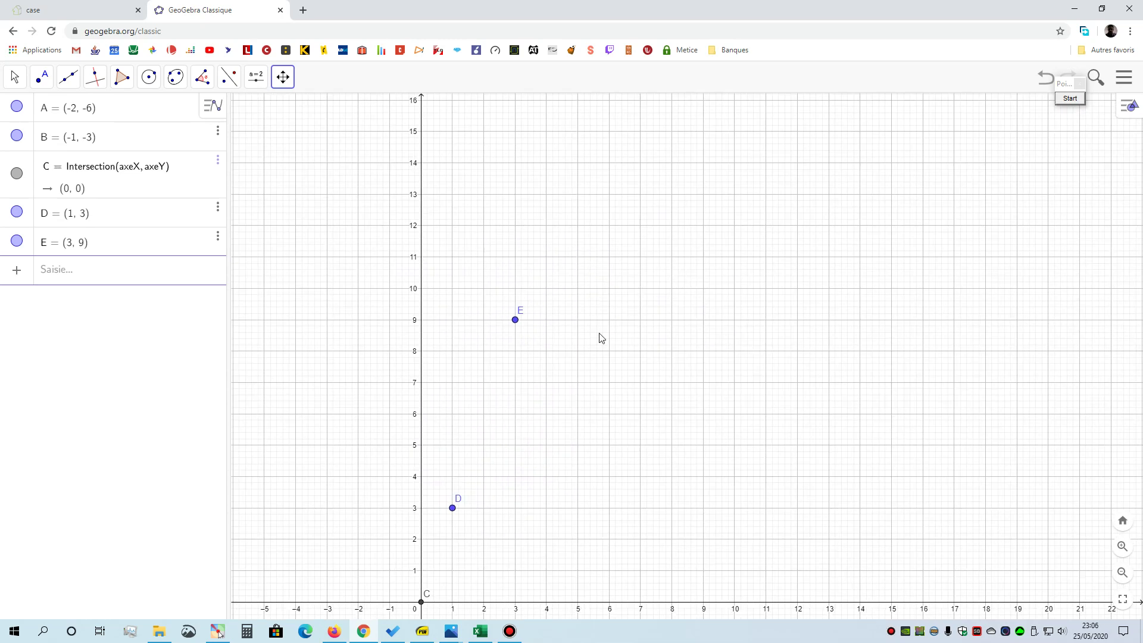
click(41, 76)
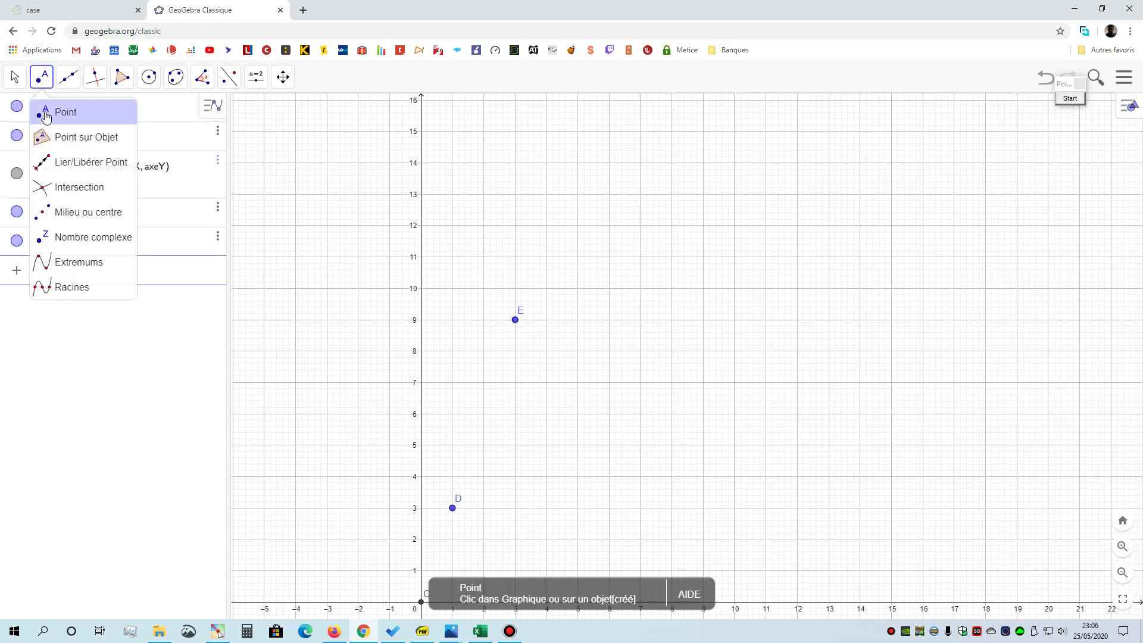
click(46, 116)
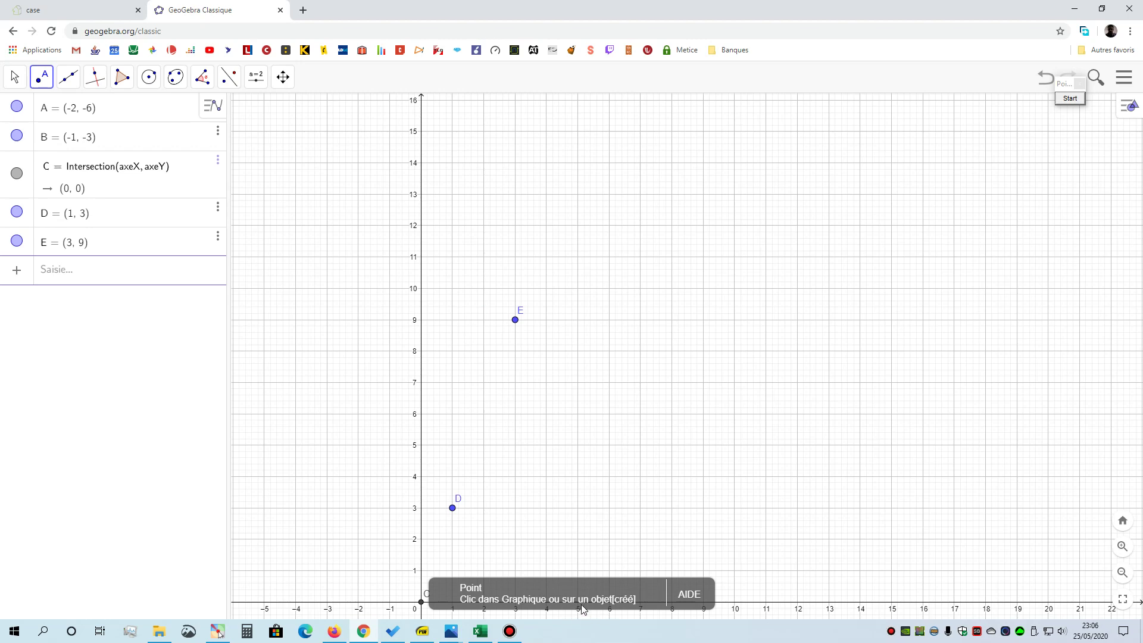
click(577, 131)
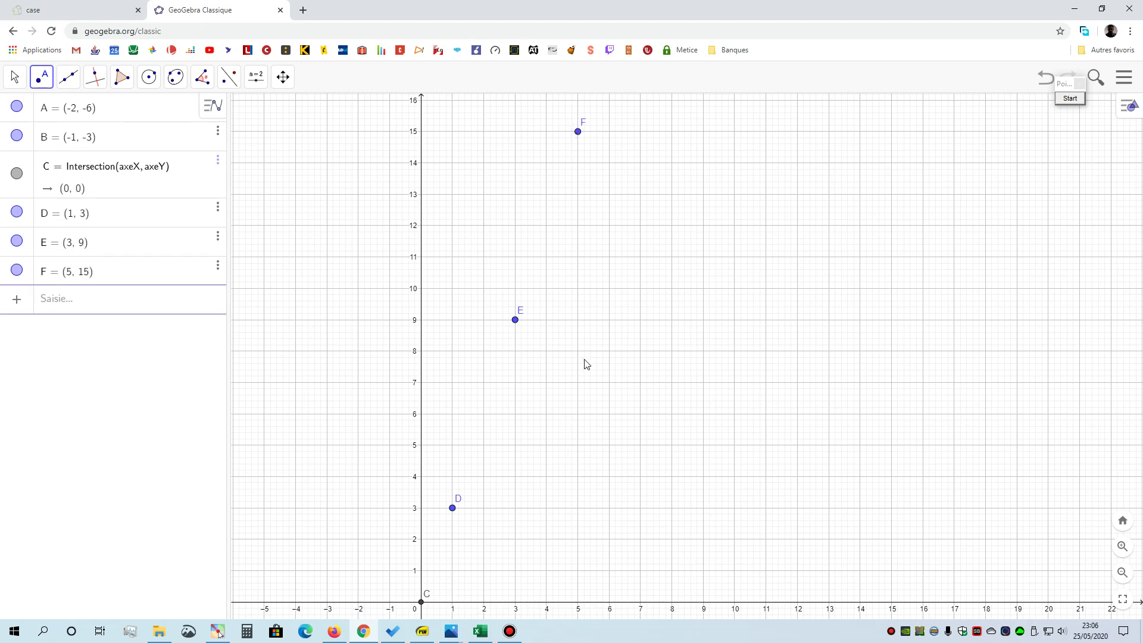
Step: Review all the plotted points together on the GeoGebra graph and compare them with the Excel table
click(283, 77)
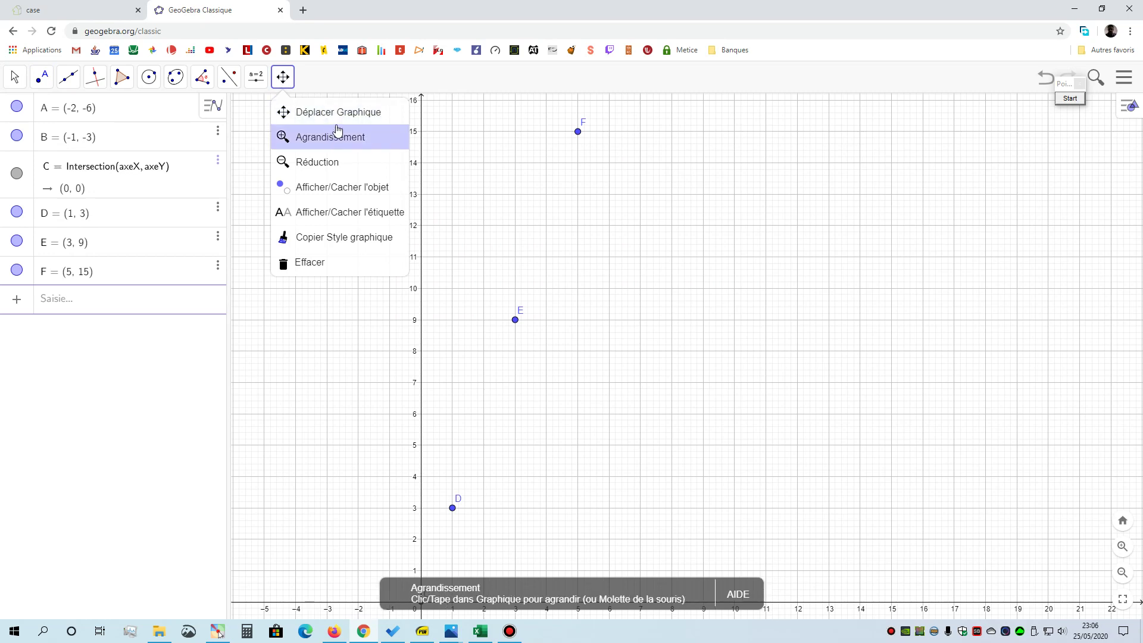
scroll(655, 300, down, 5)
drag(683, 374, 684, 316)
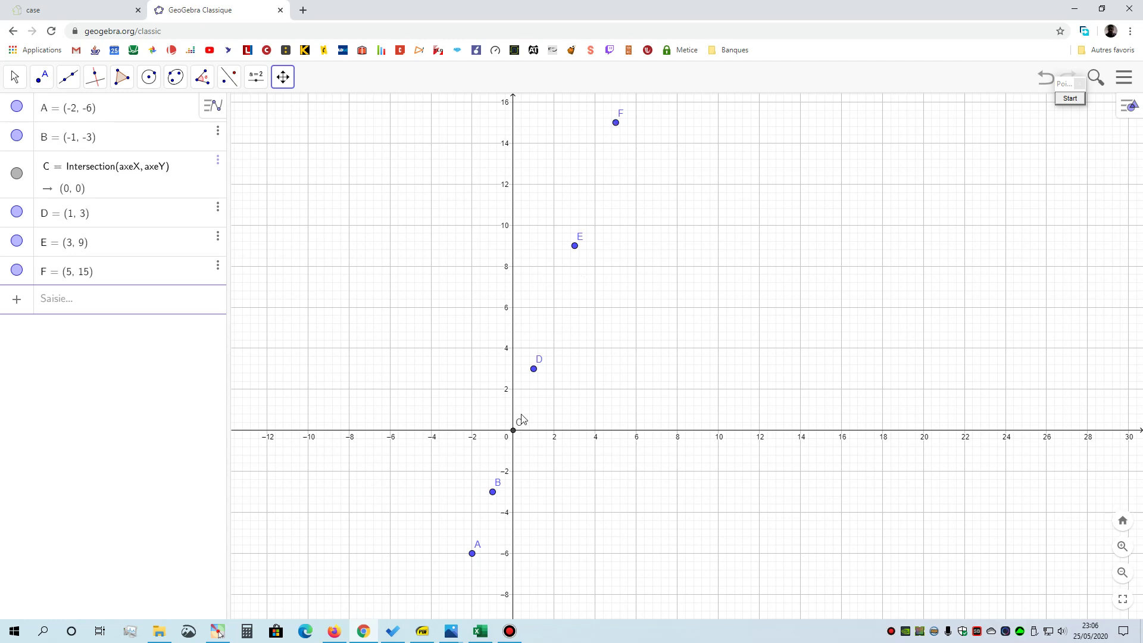
key(alt+Tab)
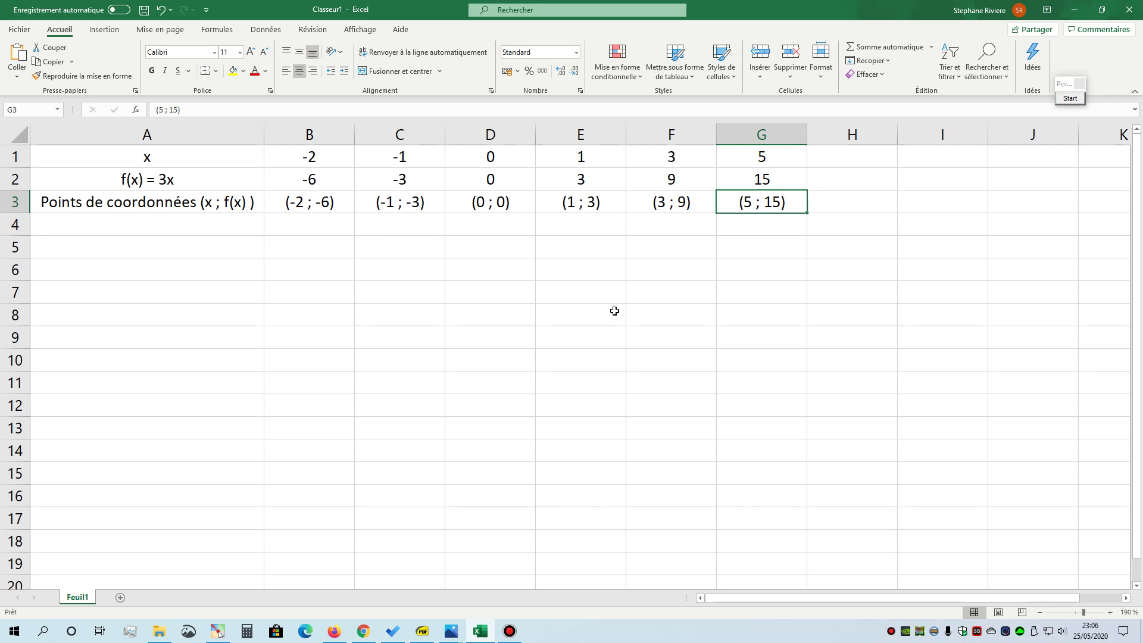
key(alt+Tab)
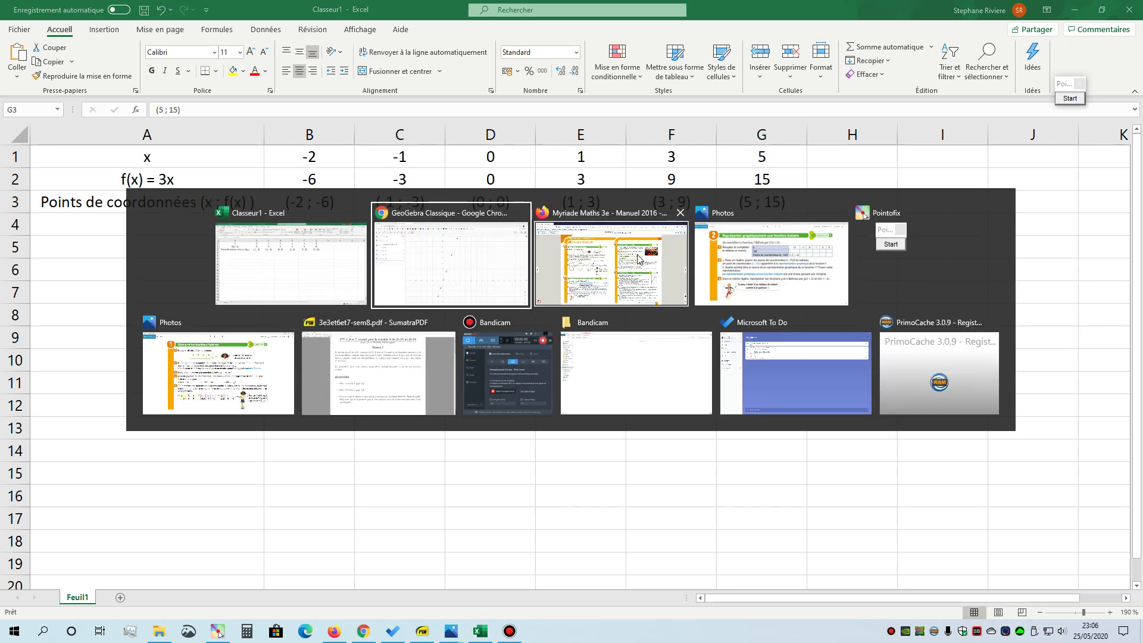
Step: Switch to the exercise image 3eact2p118.png in Photos and read the remaining questions about the linear functions
key(alt+Tab)
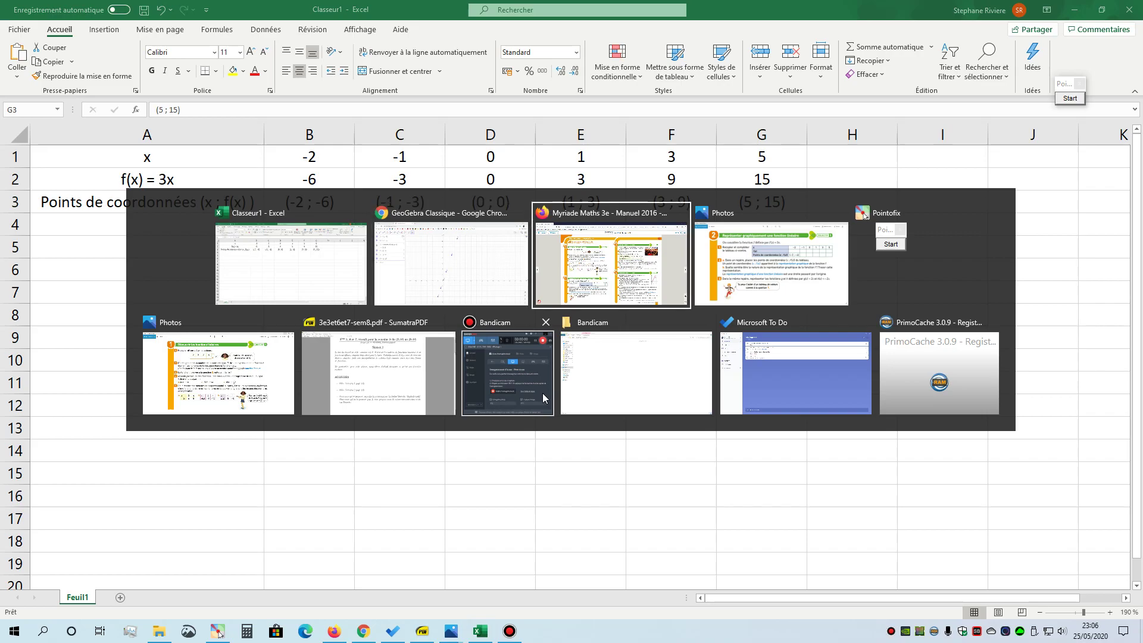
key(super+d)
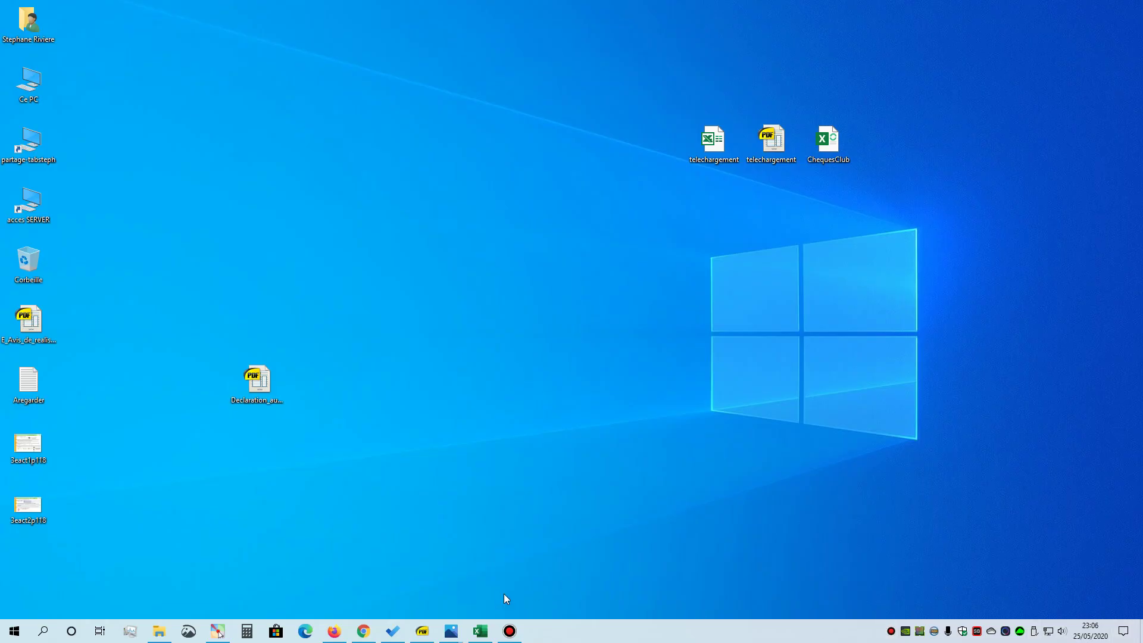
mouse_move(451, 631)
click(492, 562)
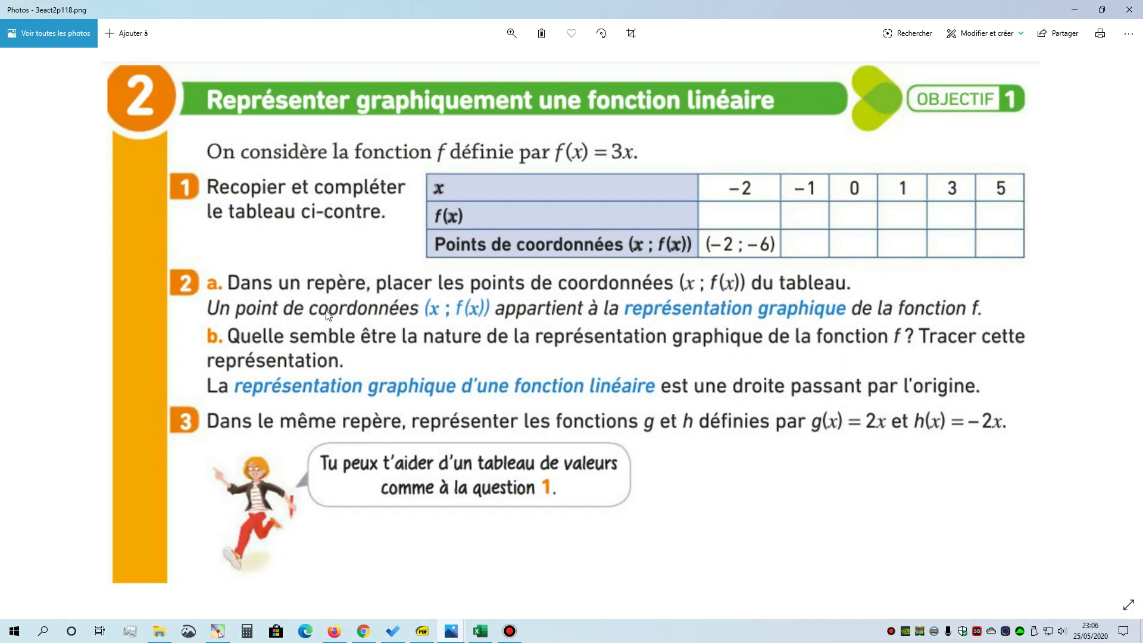
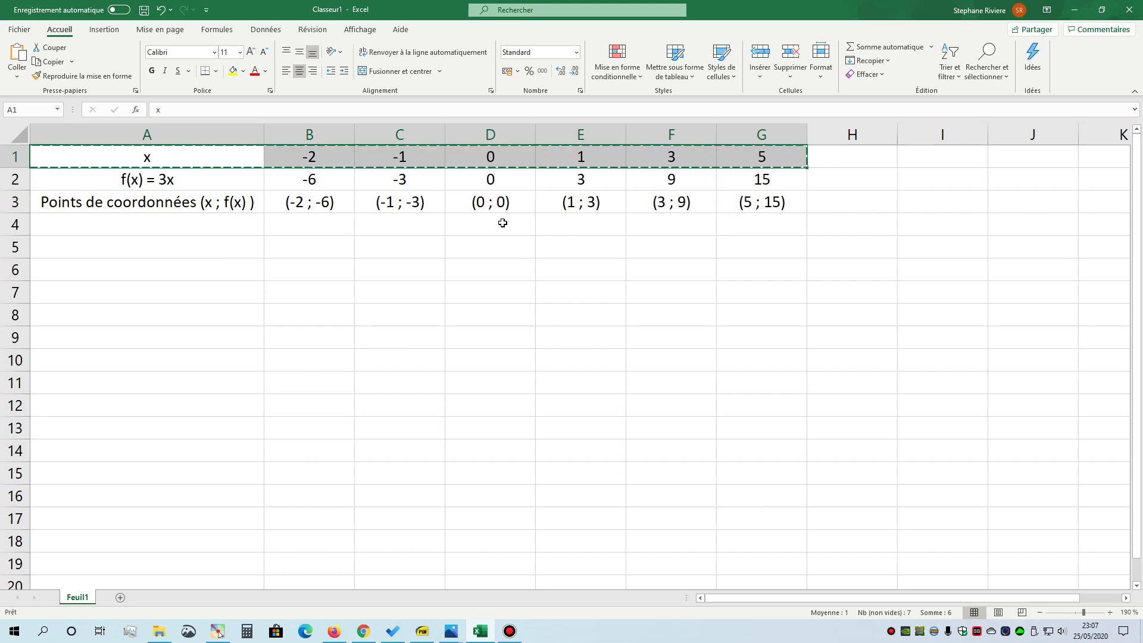
Step: In the Excel sheet, copy the row of x values A1:G1 to row 6, starting at A6
key(ctrl+c)
click(109, 271)
key(ctrl+v)
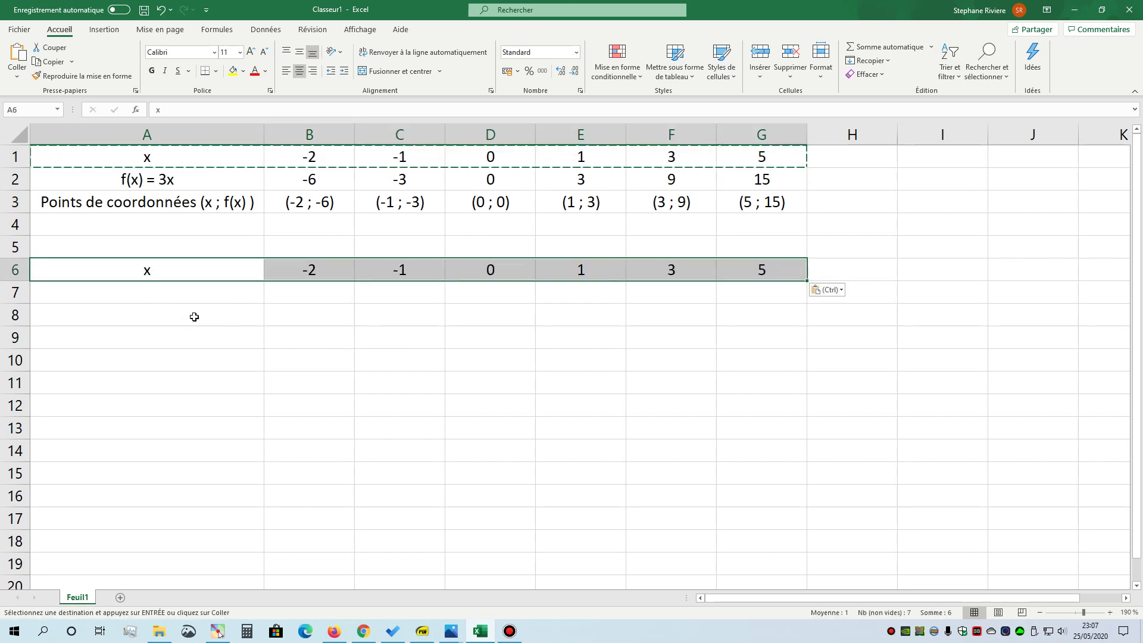
Step: Label A7 as "g(x) = 2x", checking the definition of g in the exercise image
click(159, 296)
text(g()
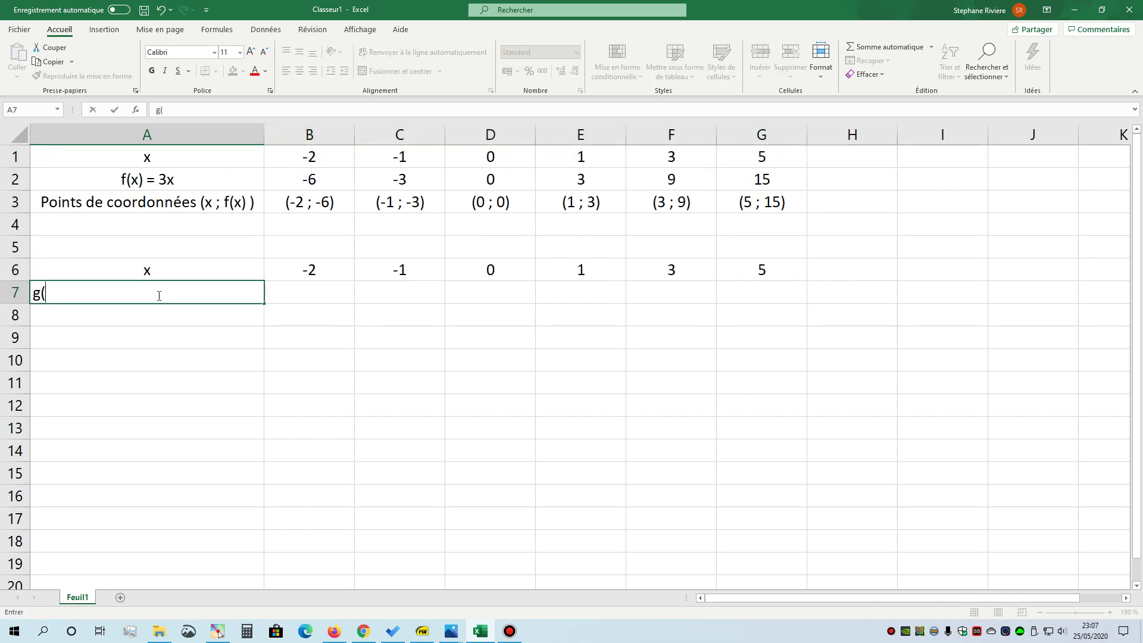
text(x) =)
key(alt+Tab)
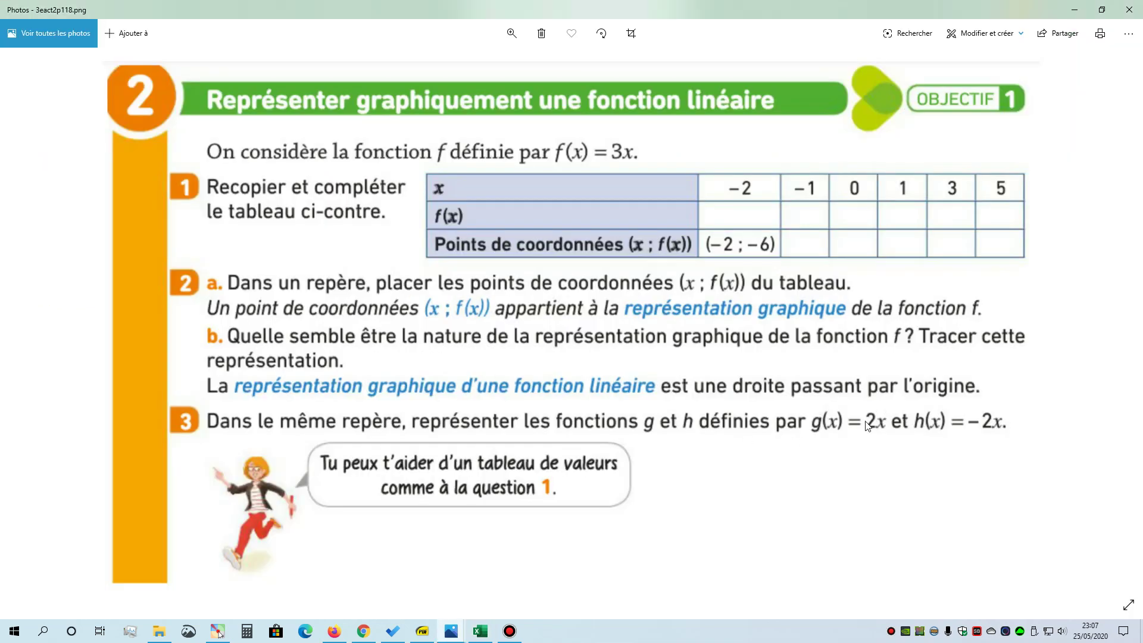
key(alt+Tab)
text(2)
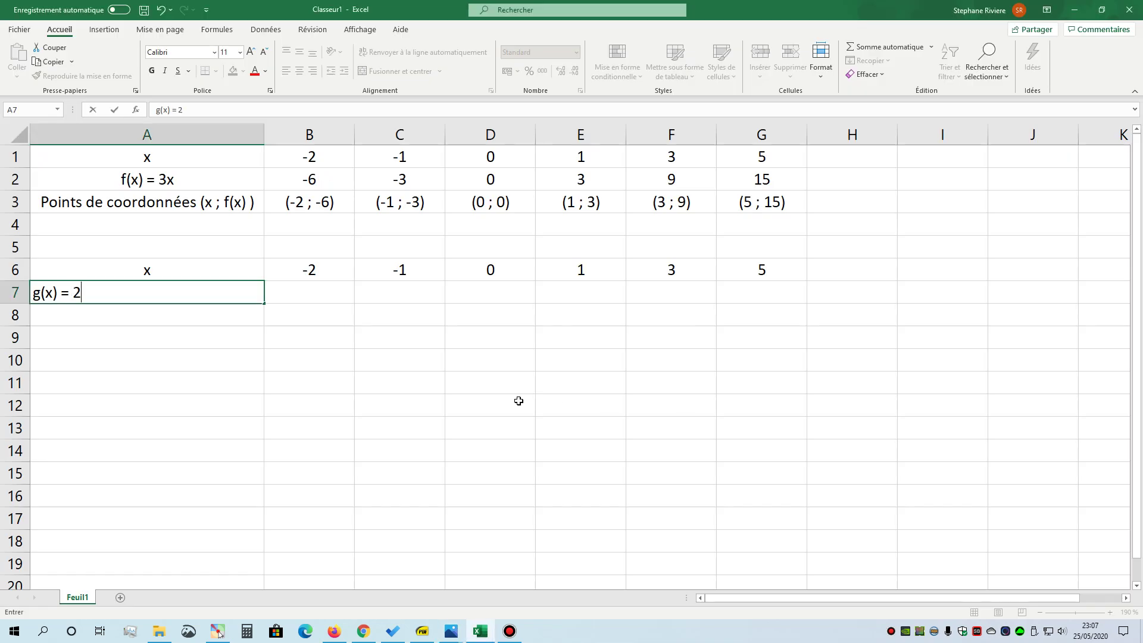
key(Tab)
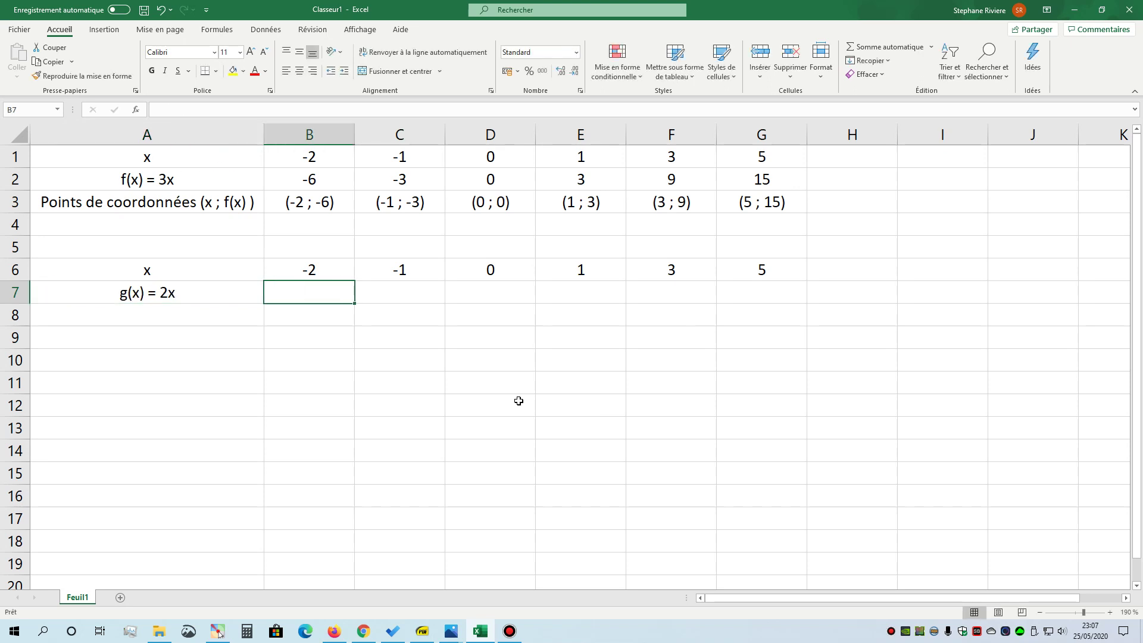
key(Left)
key(Right)
Step: Calculate the image of -2 under g in B7 with the formula =-2*2
click(162, 264)
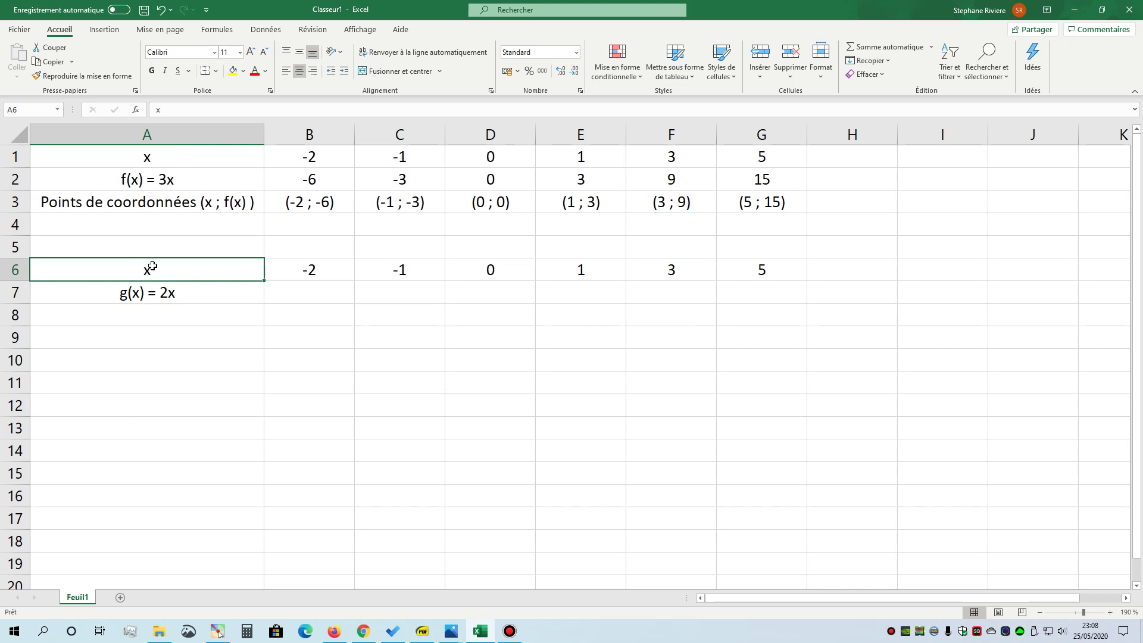
click(150, 291)
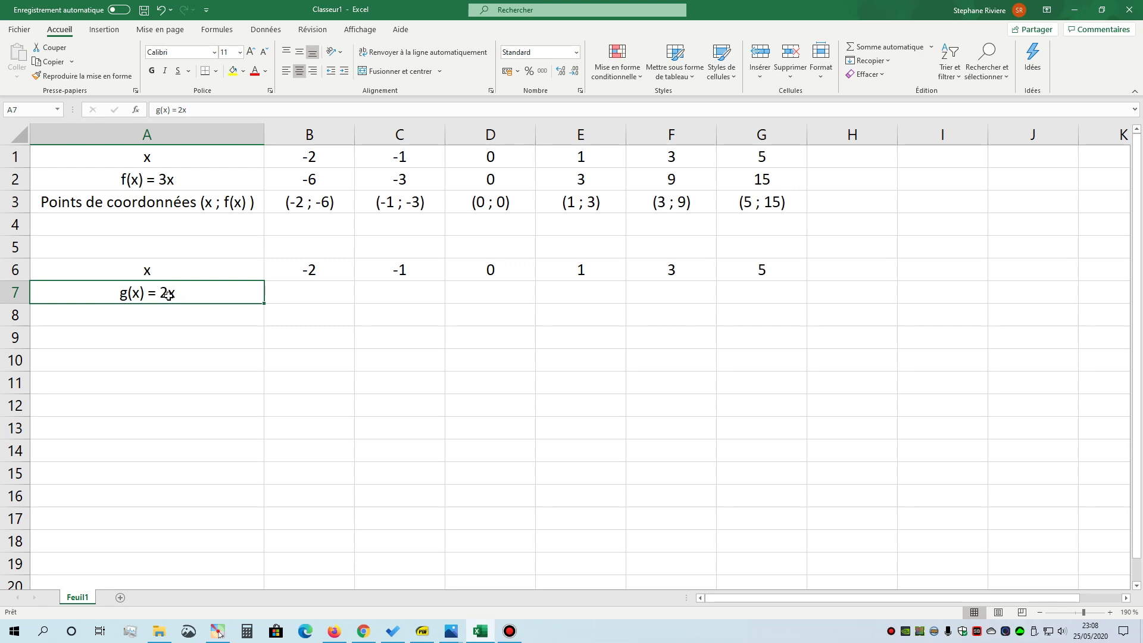
click(322, 274)
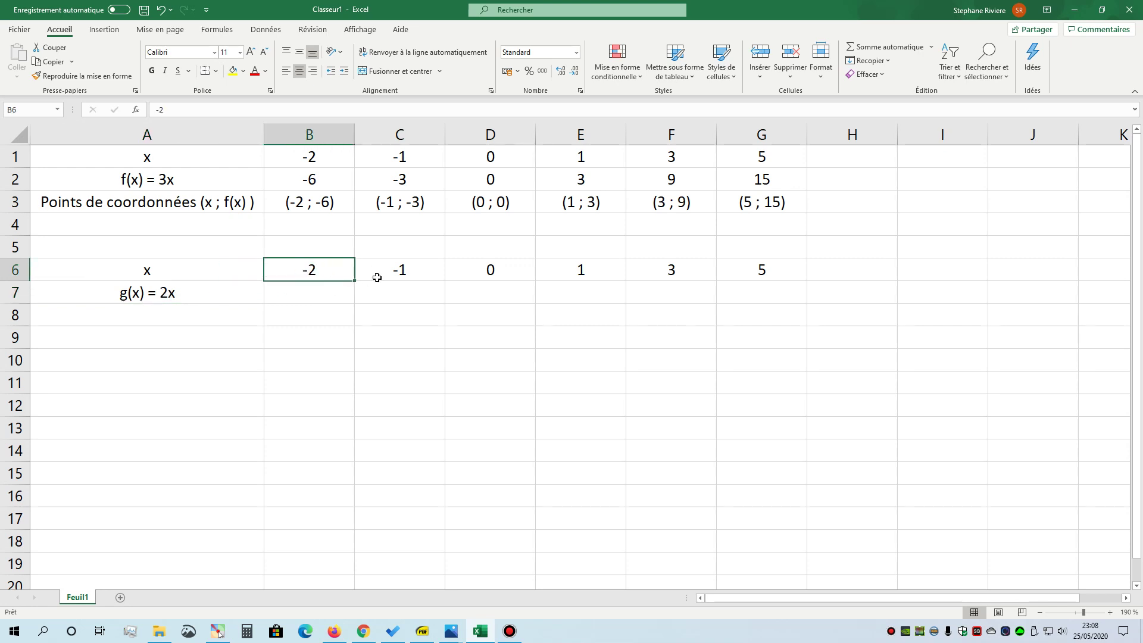
click(324, 296)
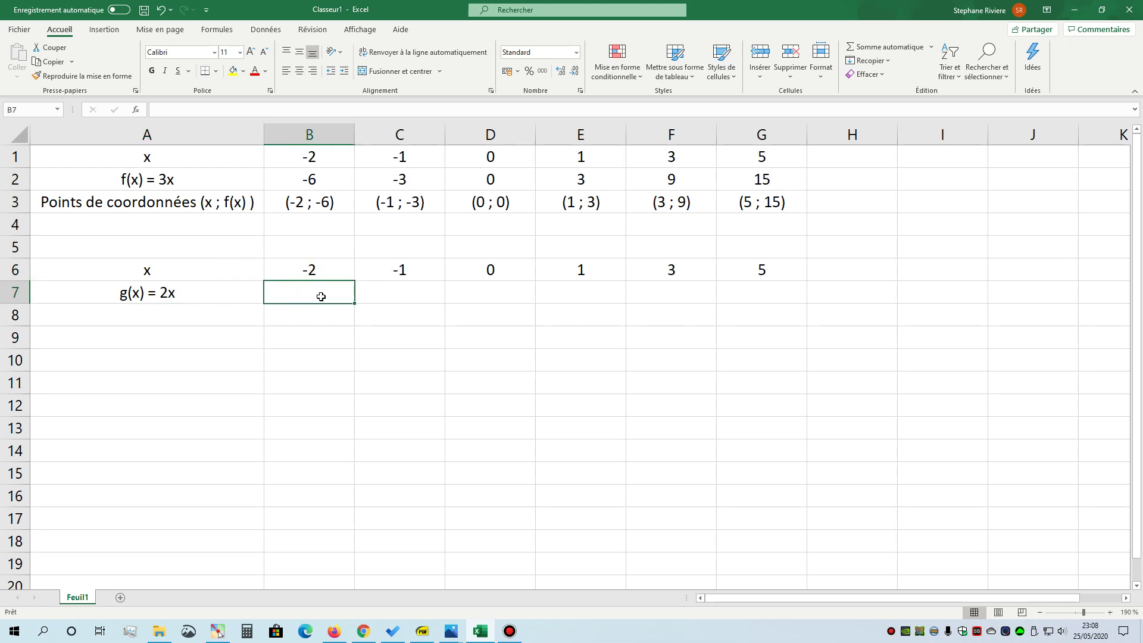
text(=-2*2)
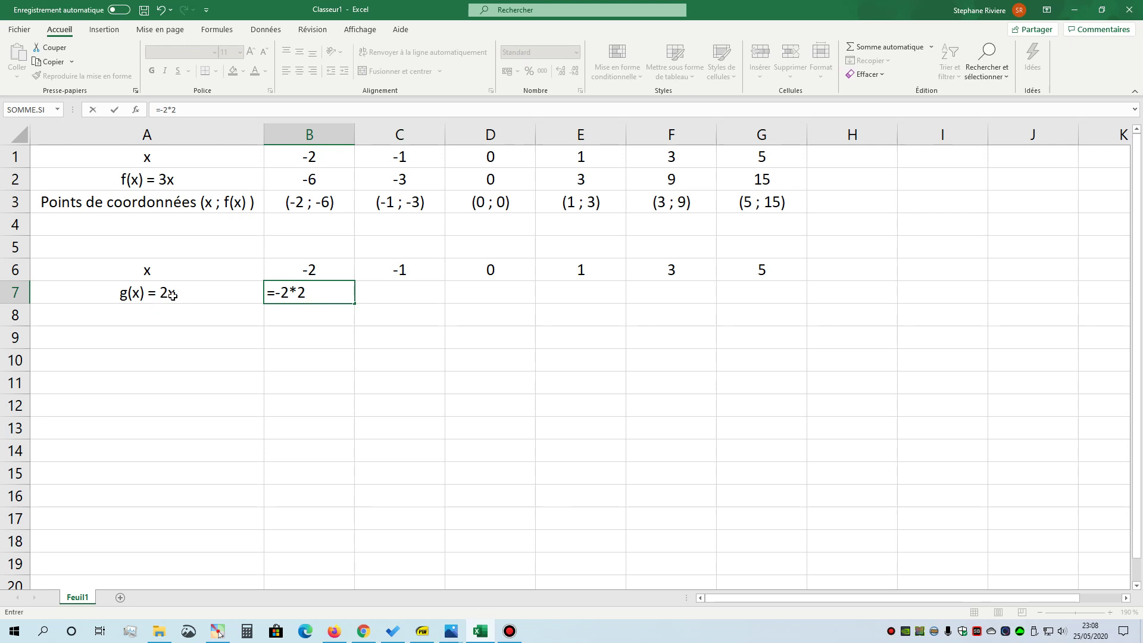
key(Return)
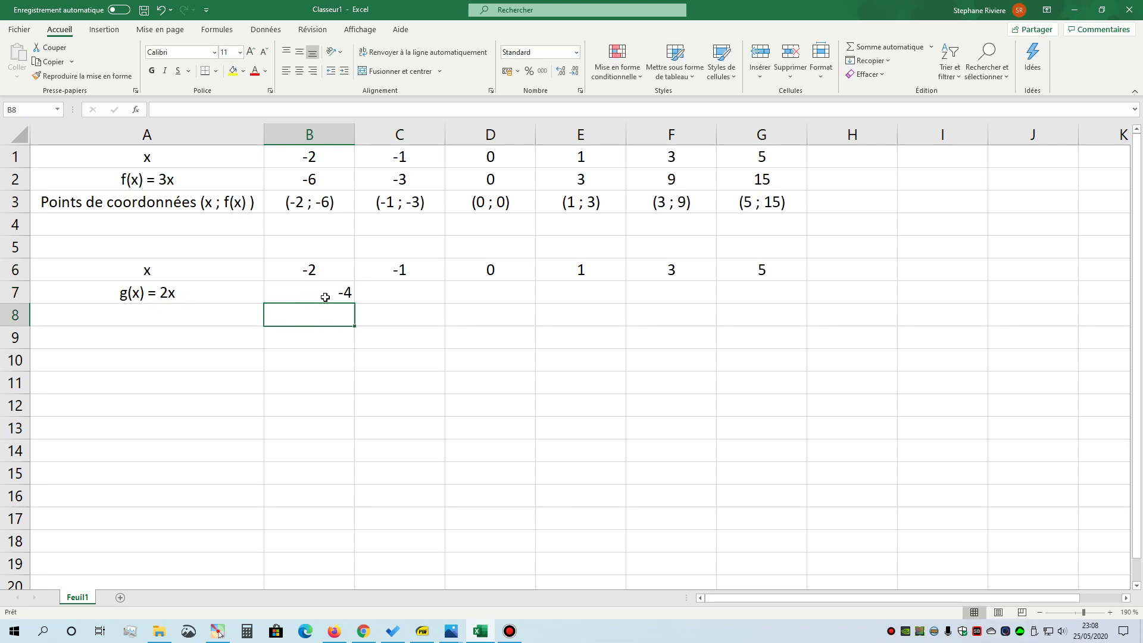
Step: Center the contents of cells B7:G7 horizontally
click(324, 296)
shift+click(728, 295)
click(300, 71)
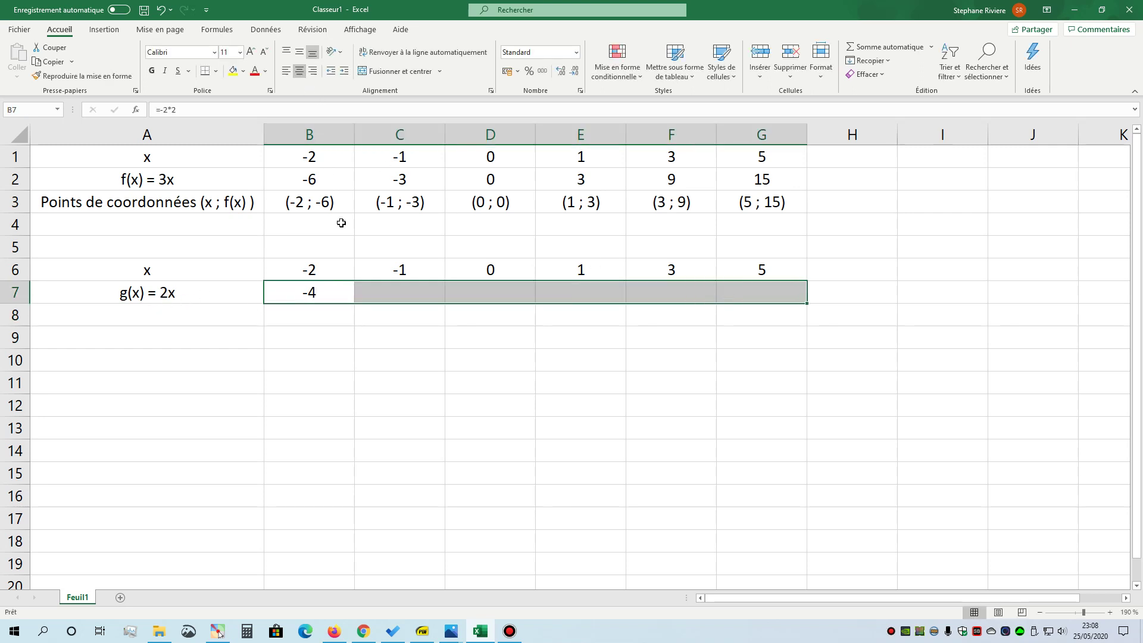
Step: Enter the formula =C6*2 in C7 and fill it across the row to G7
click(415, 297)
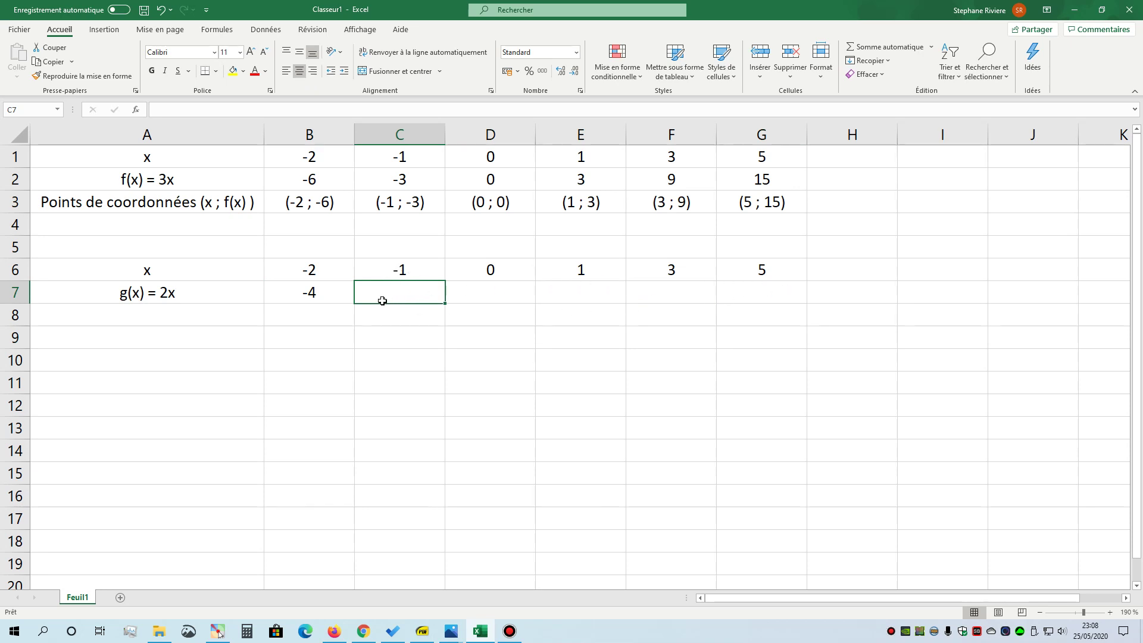
text(=)
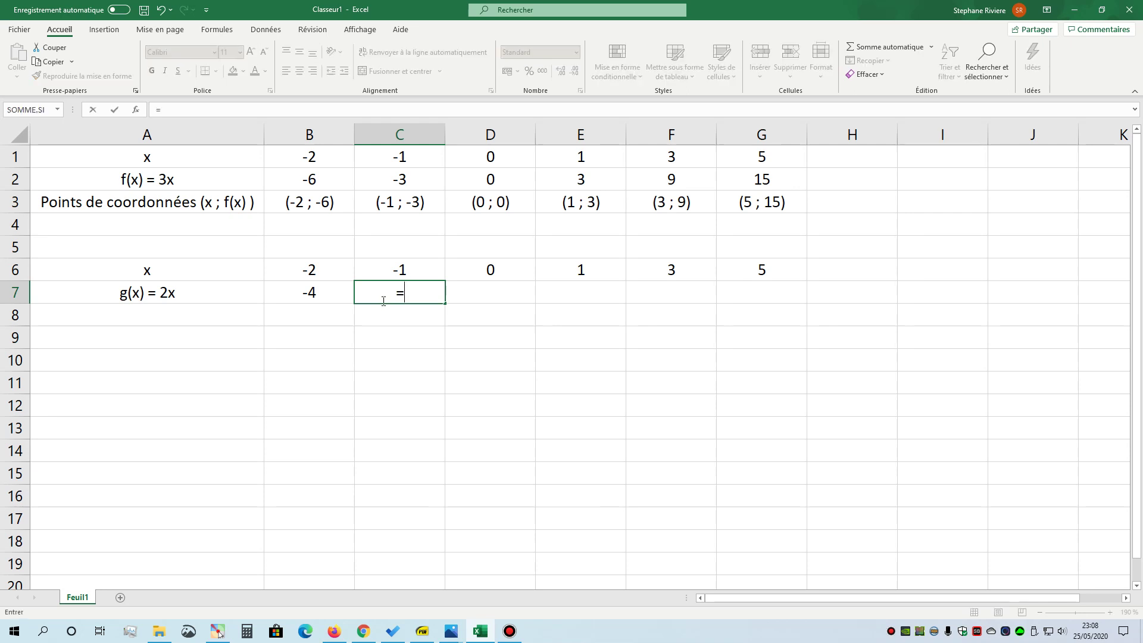
click(394, 268)
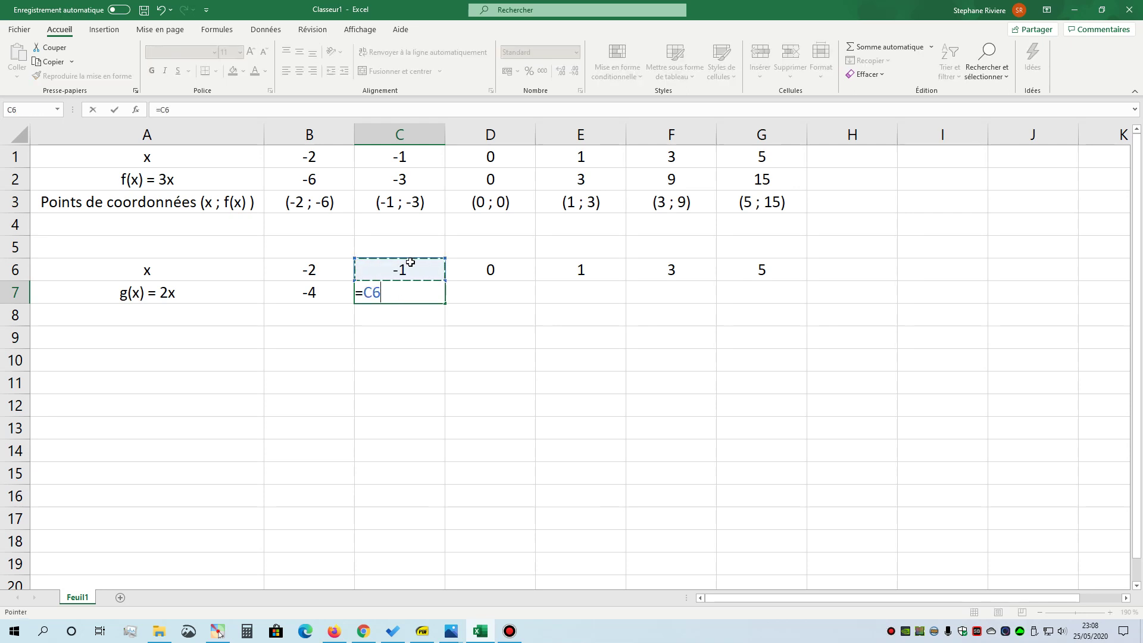
text(*2)
key(Return)
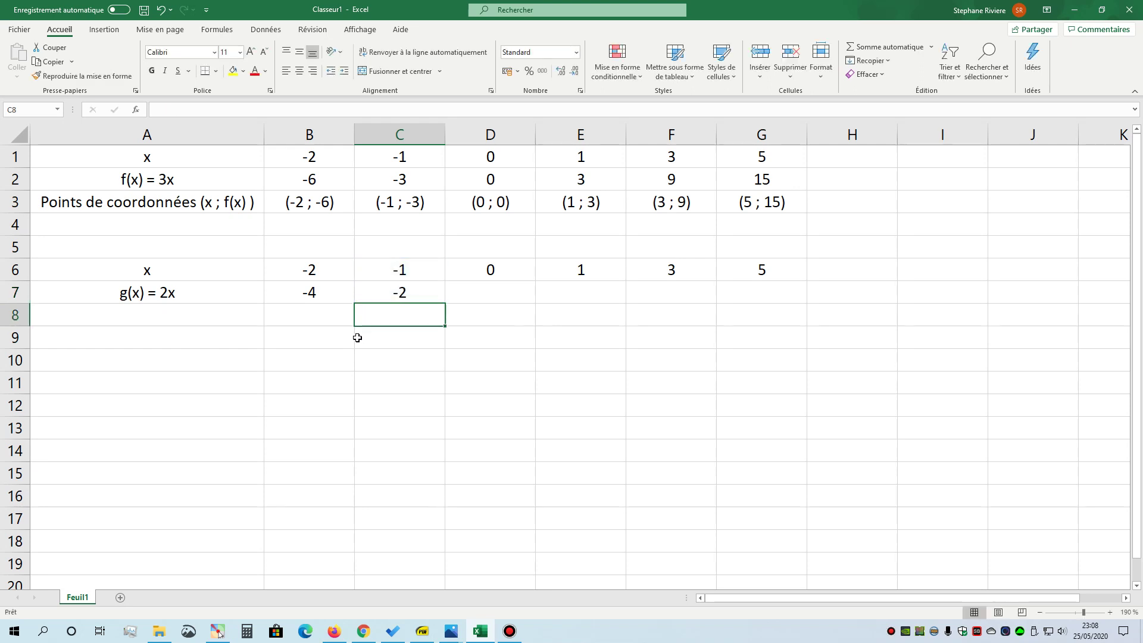
click(424, 289)
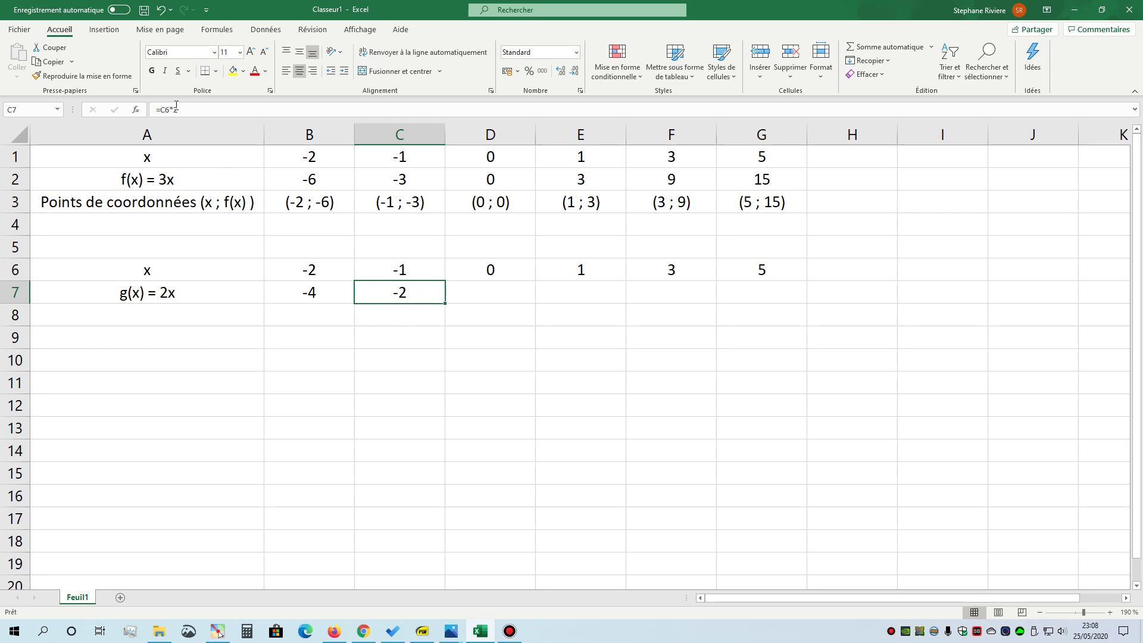
drag(446, 304, 773, 300)
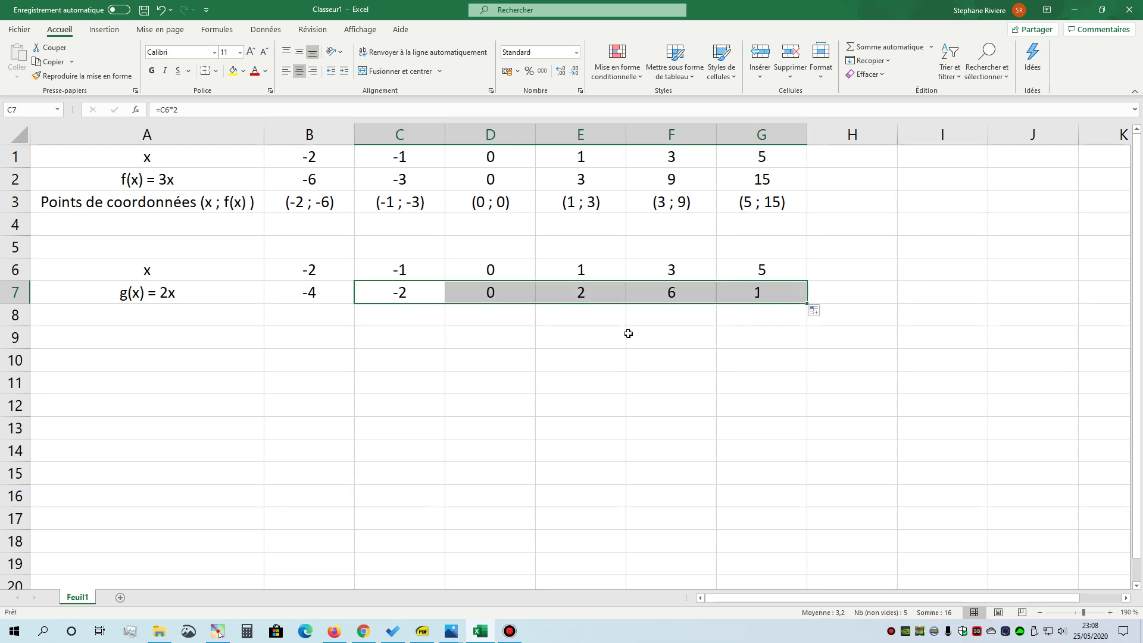
Step: Check each x value in D6:G6 against its g(x) value and formula in row 7
click(506, 297)
click(510, 271)
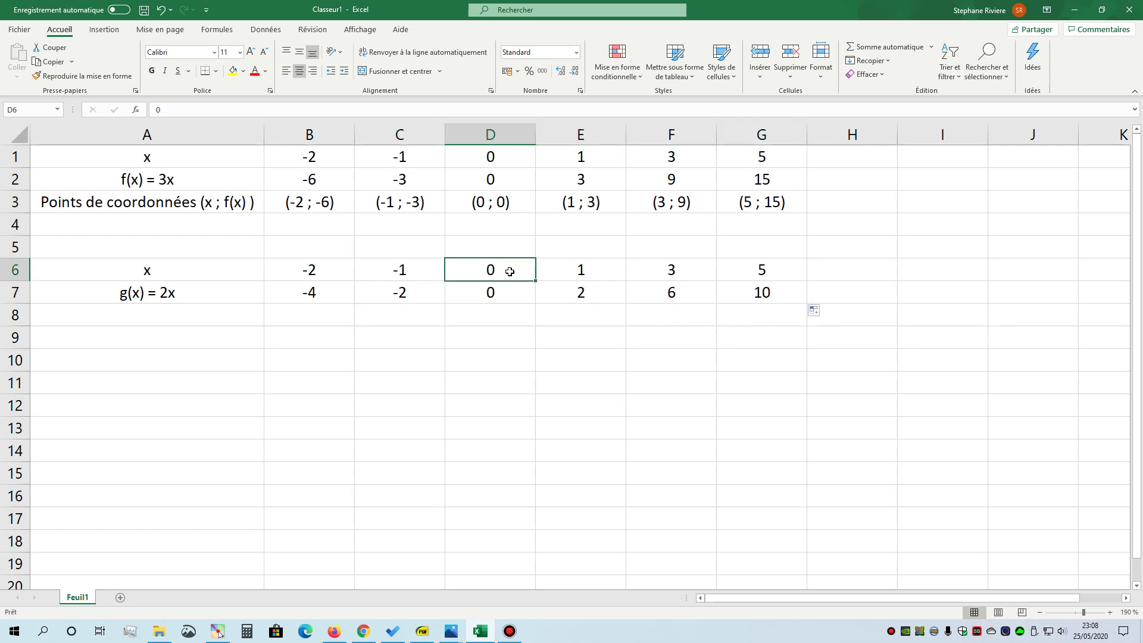
click(490, 300)
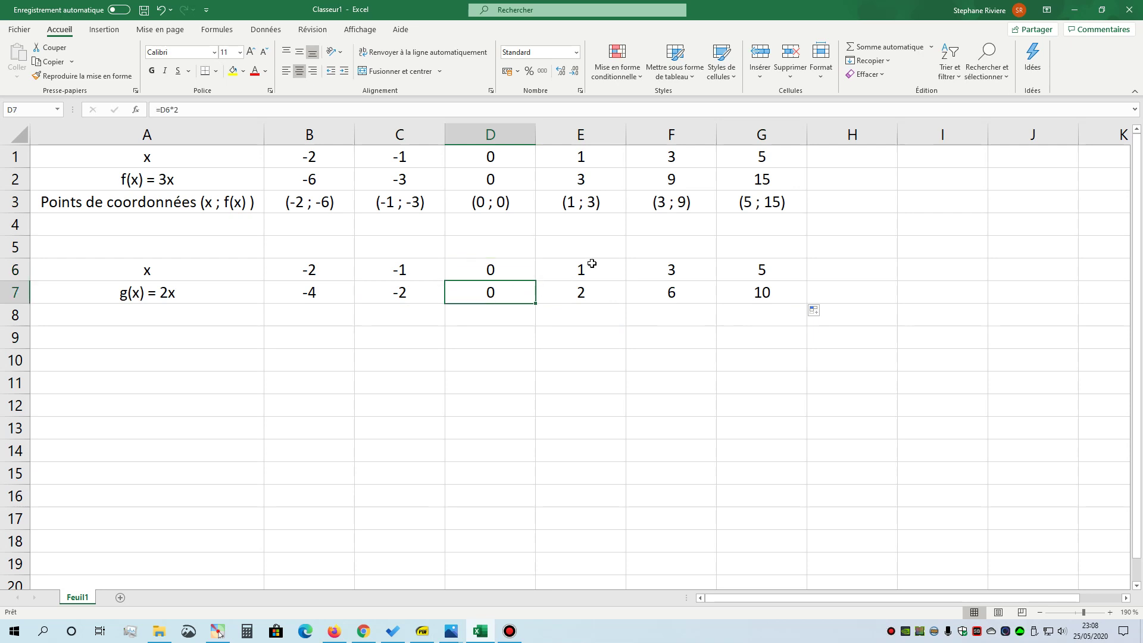
click(592, 263)
click(573, 301)
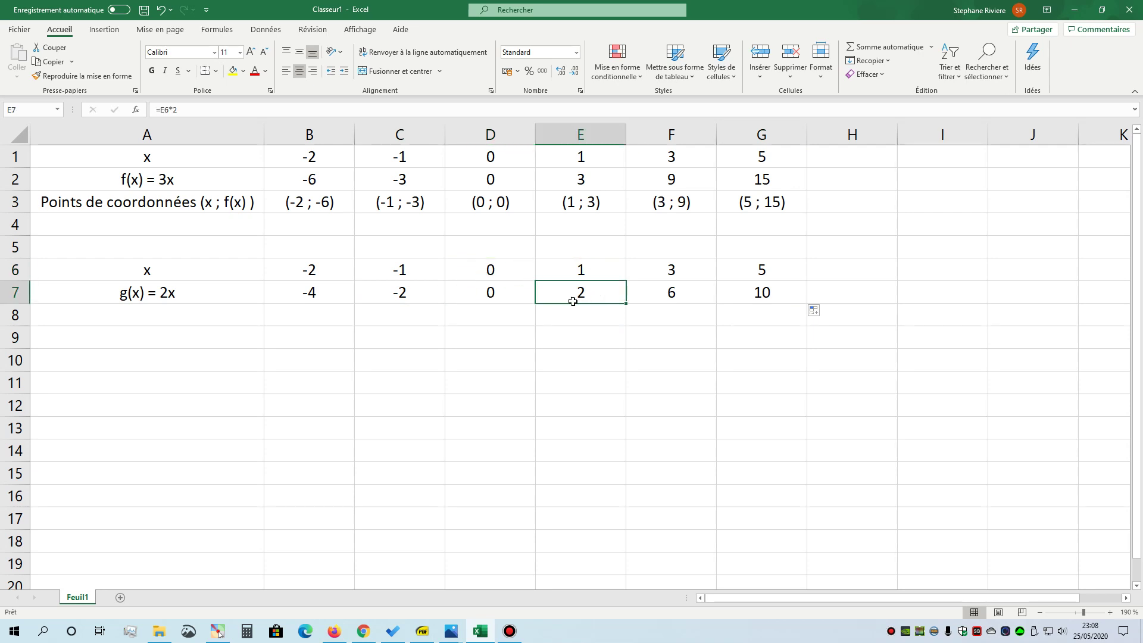
click(664, 269)
click(686, 290)
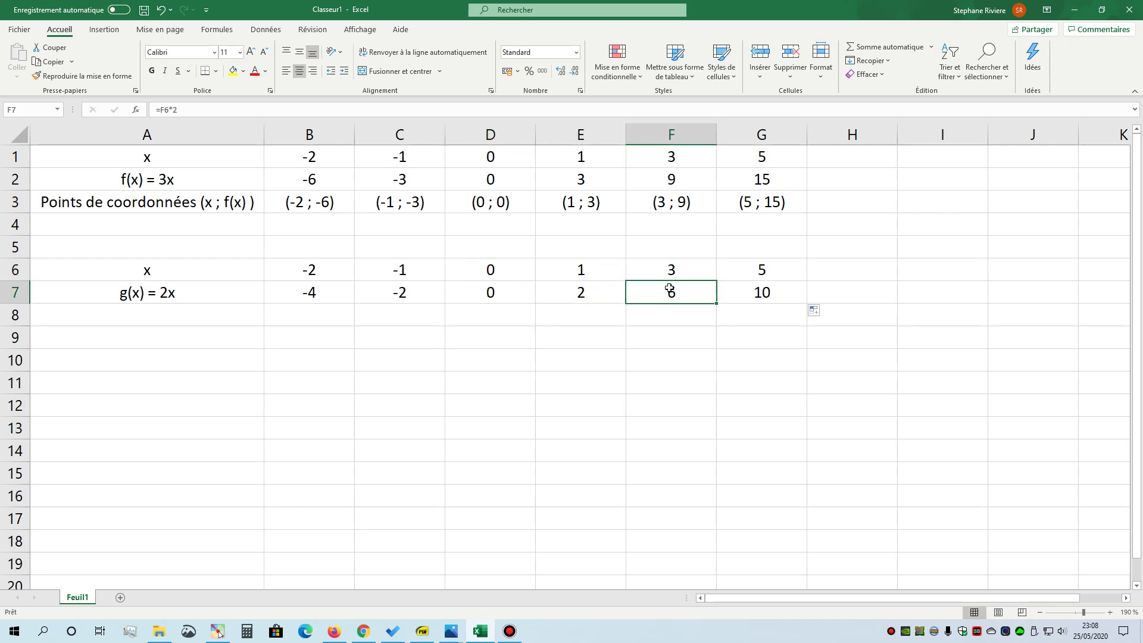
click(736, 272)
click(770, 292)
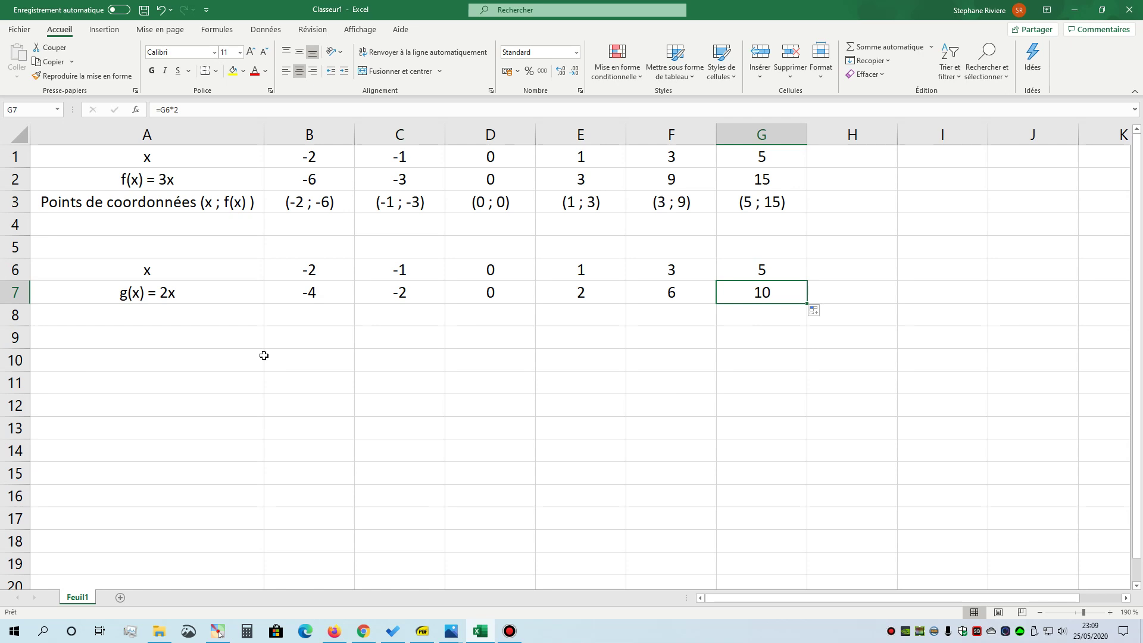
Step: Label A8 as "Points de coordonnées (x ; g(x) )"
click(145, 321)
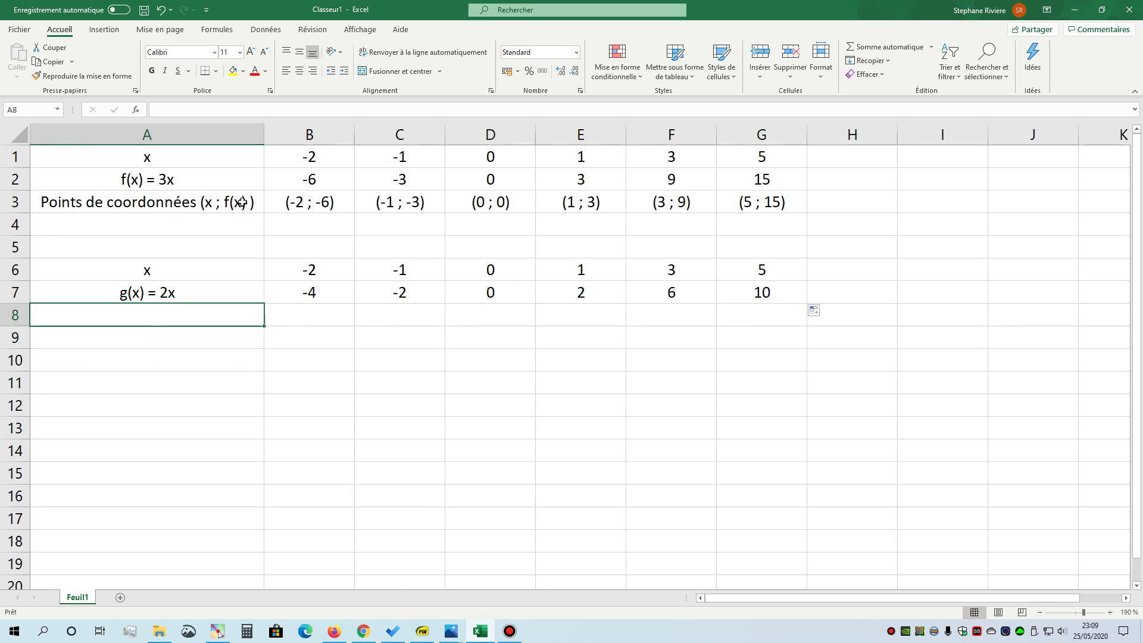
text(Poin)
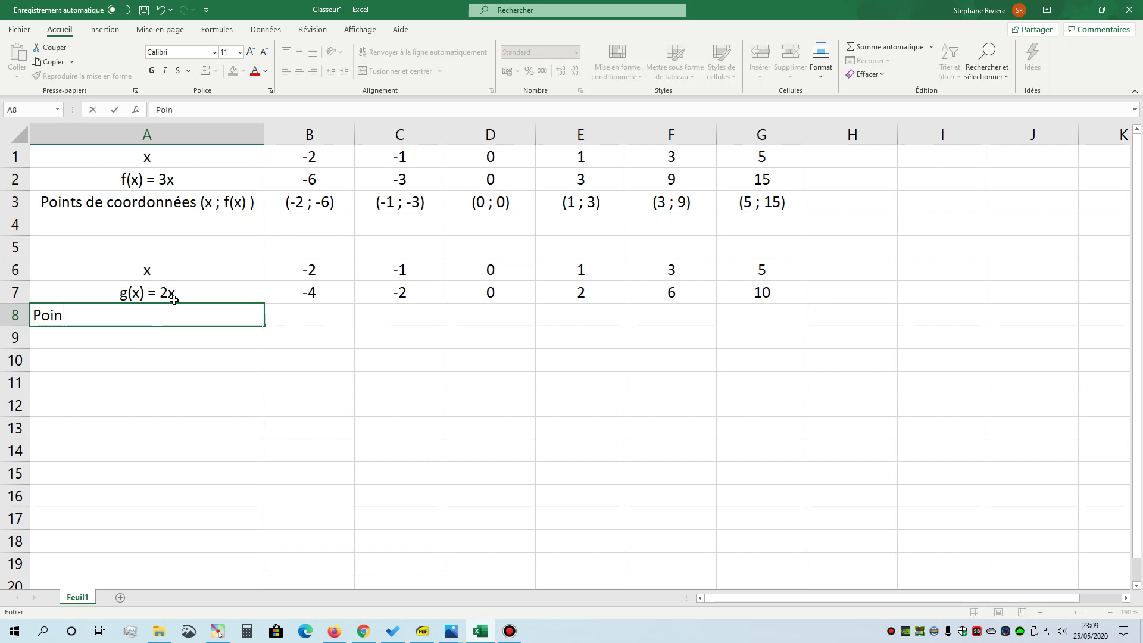
text(ts de coordonnées)
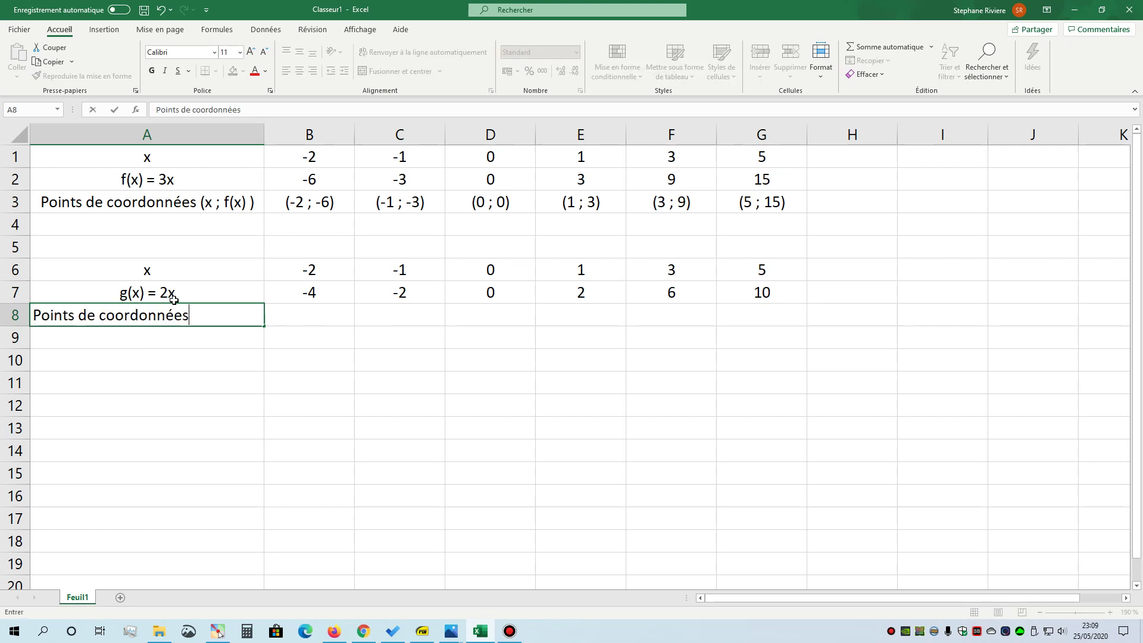
text( (x ; g(x))
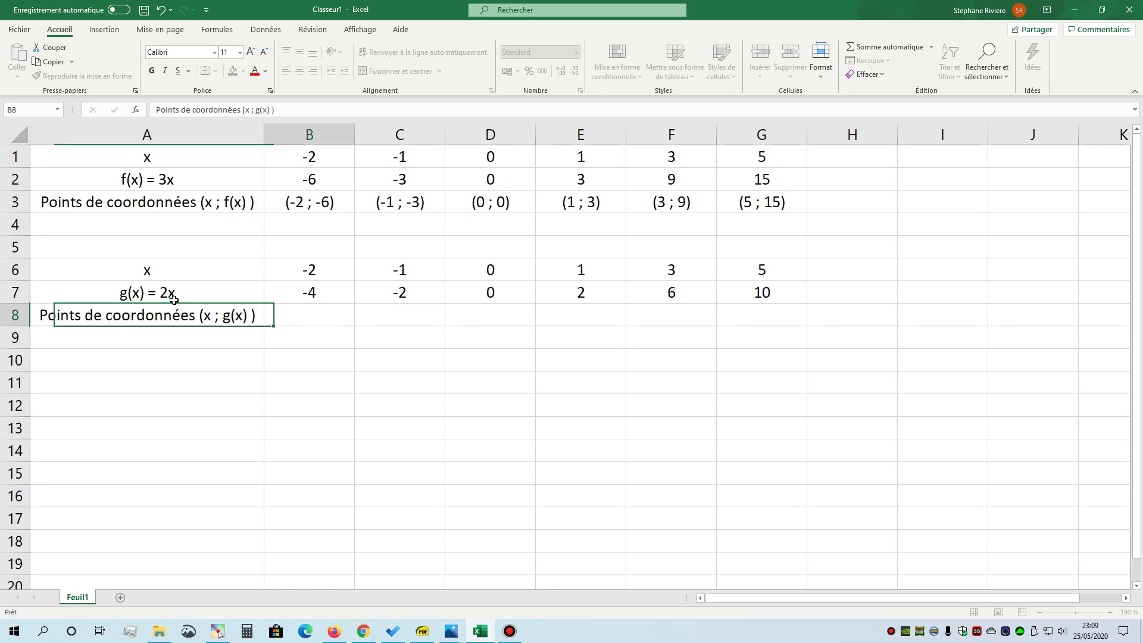
key(Tab)
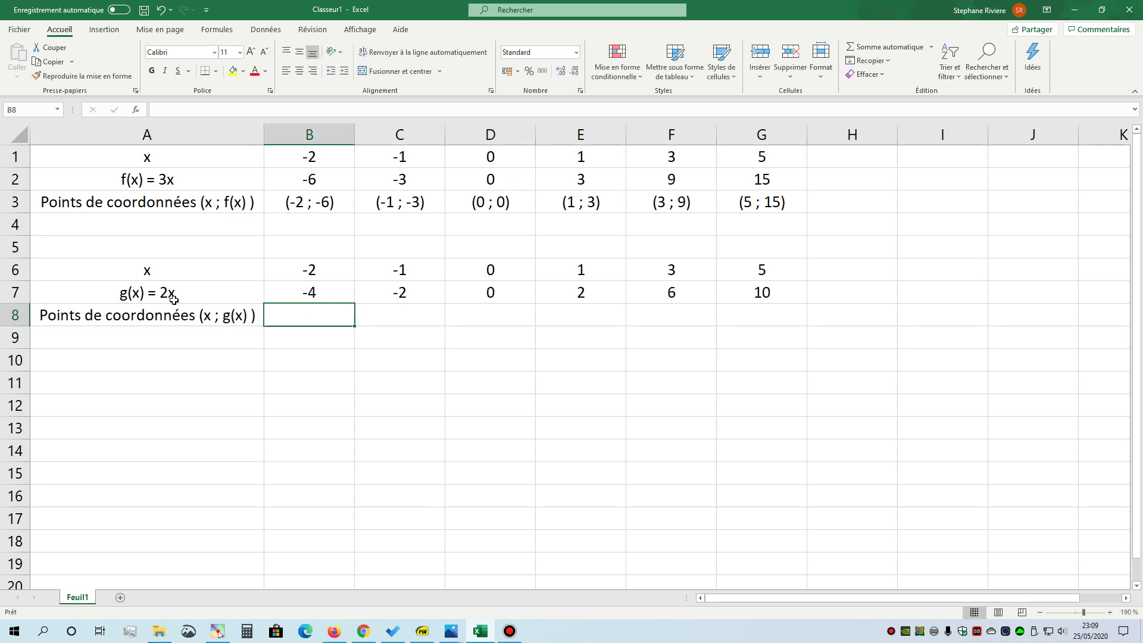
Step: Enter the coordinate pair (-2 ; -4) in B8 and center cells B8:G8 horizontally
text((-2 ; -4)
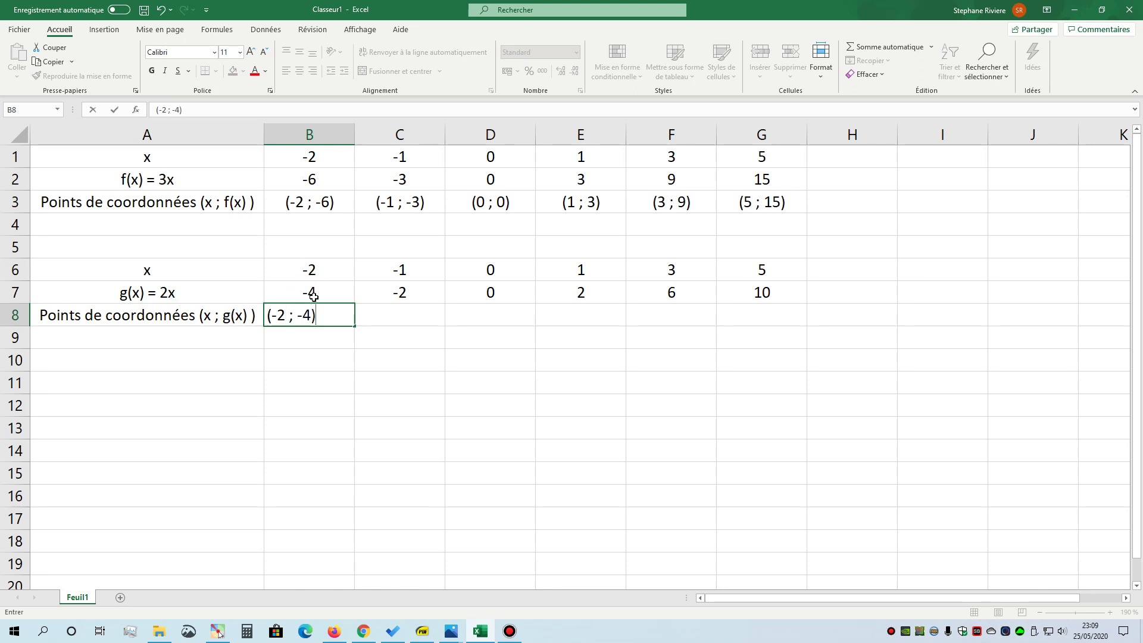
key(Tab)
drag(296, 316, 727, 314)
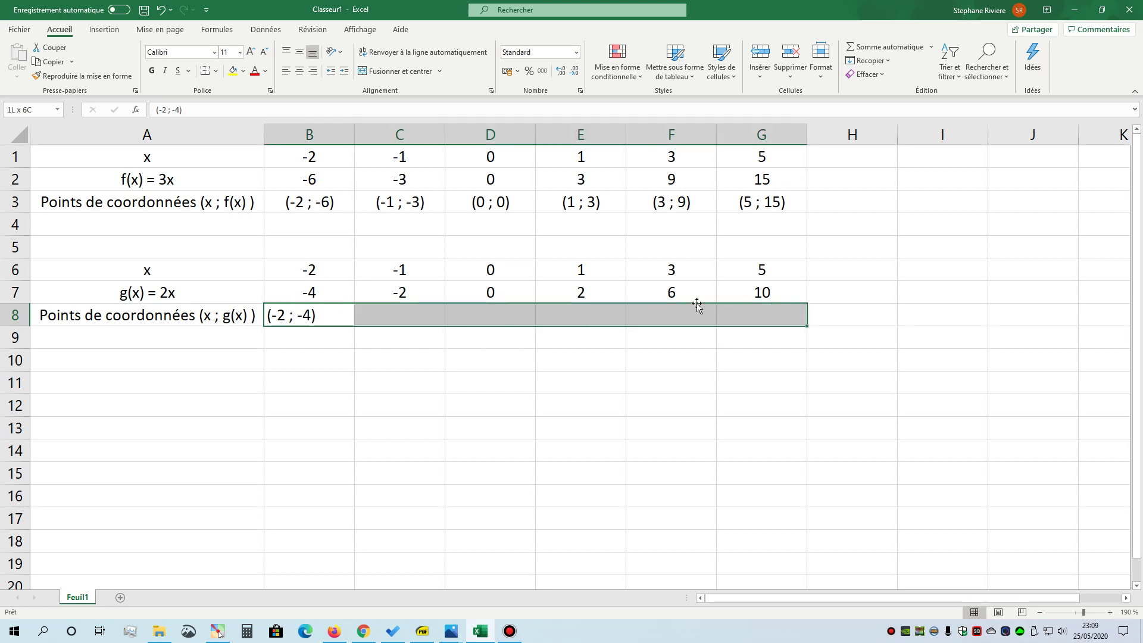
click(301, 72)
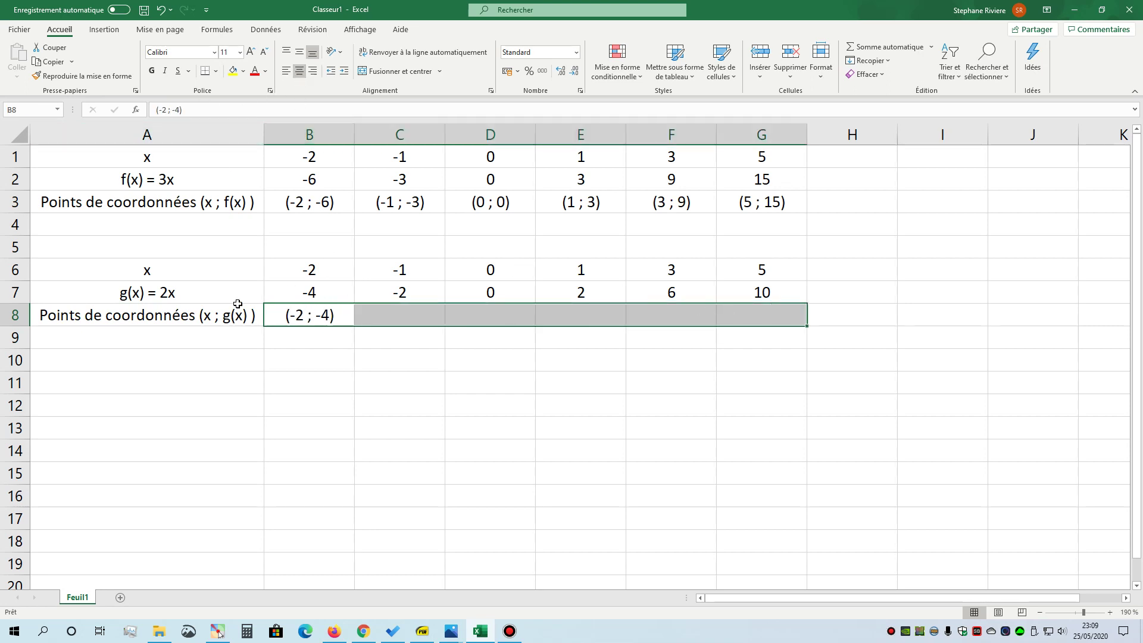
Step: Enter the g(x) coordinate pairs (-1 ; -2) in C8 and (0 ; 0) in D8
click(323, 316)
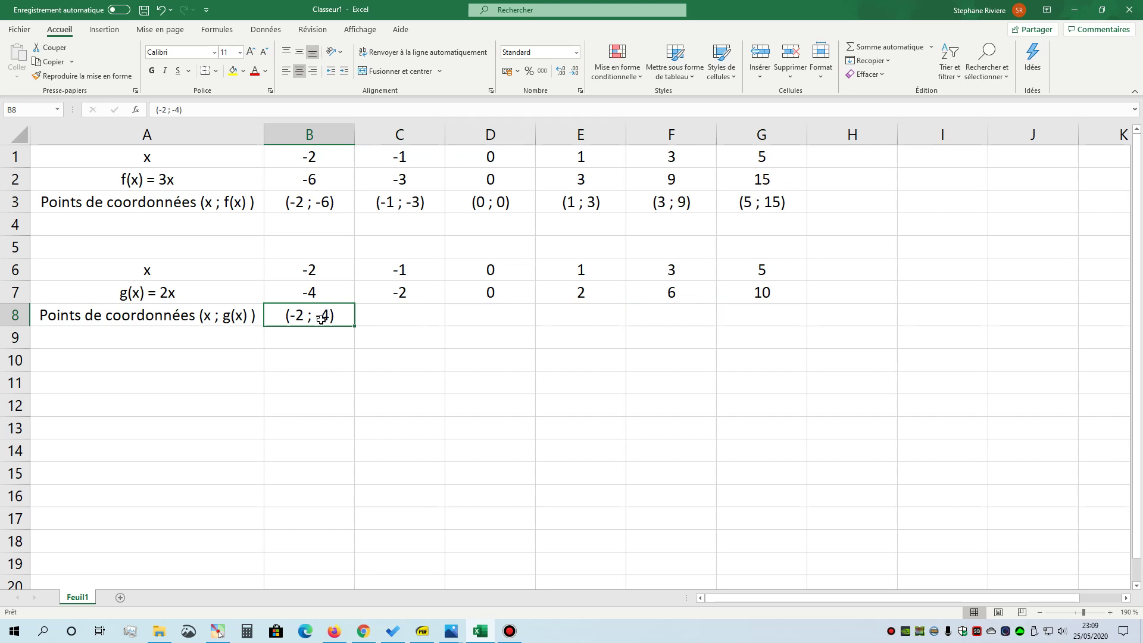
click(407, 312)
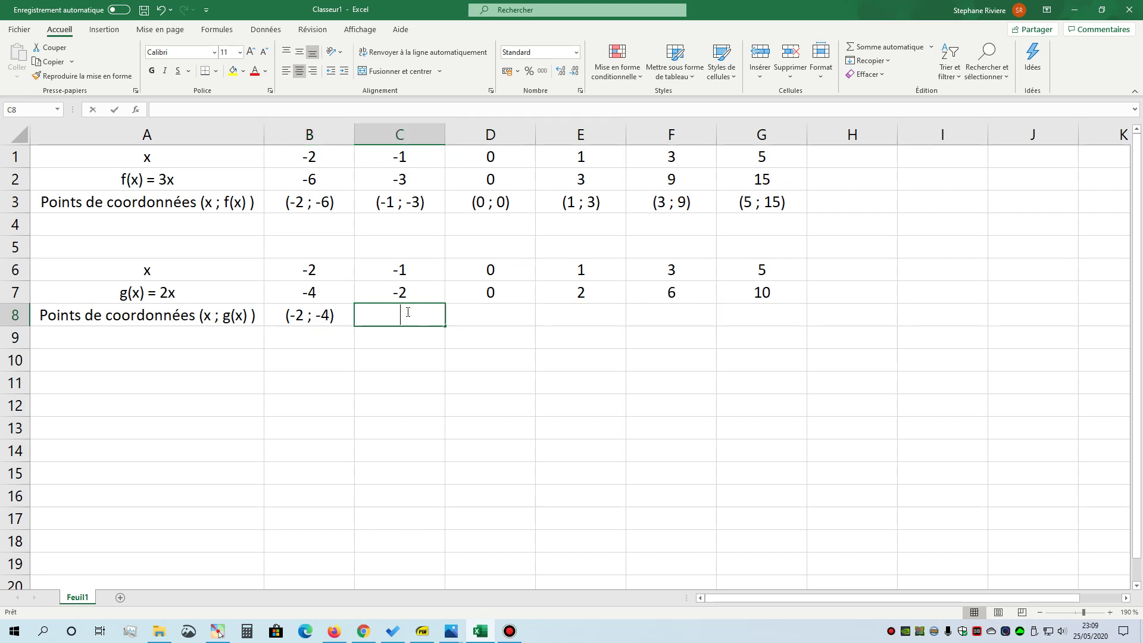
text(()
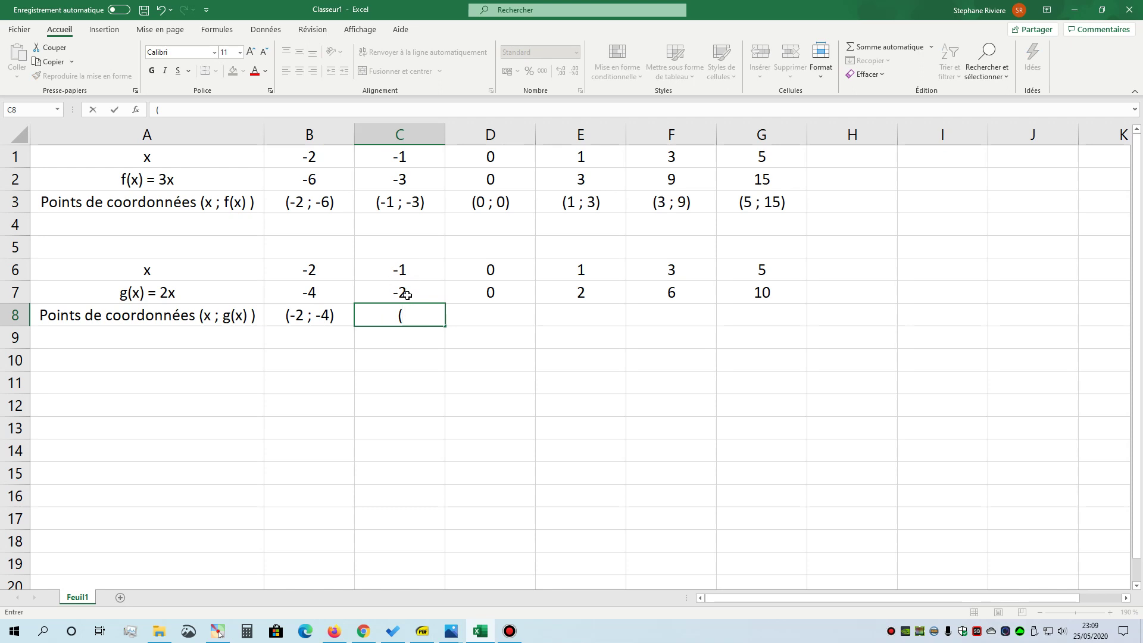
text(-1 ; -2))
key(Tab)
text(()
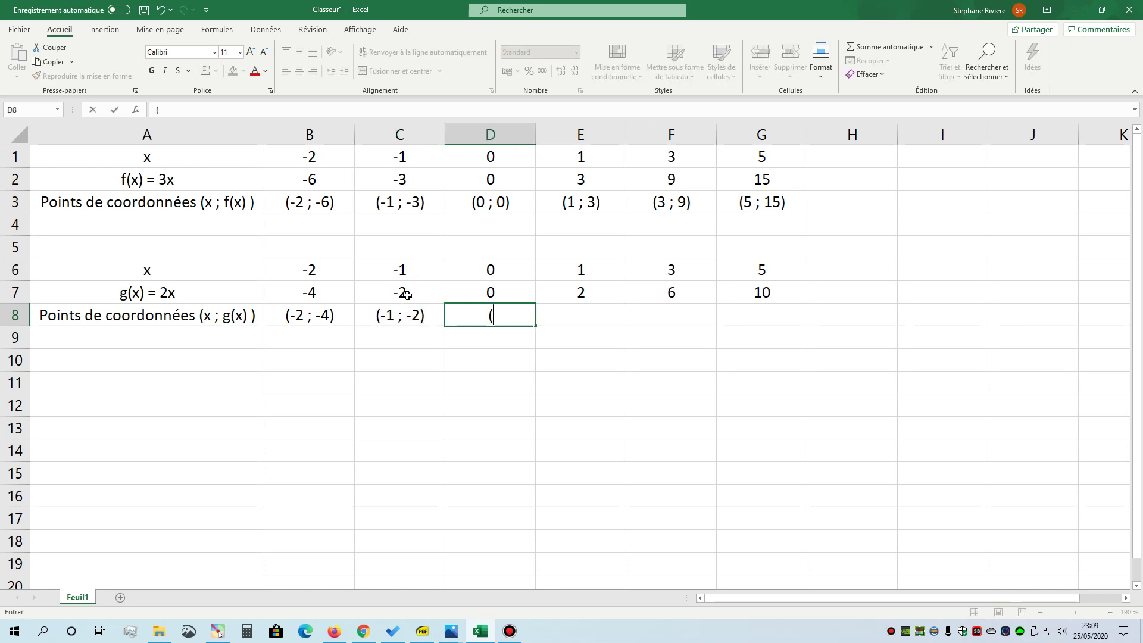
text(0 ; 0))
key(Tab)
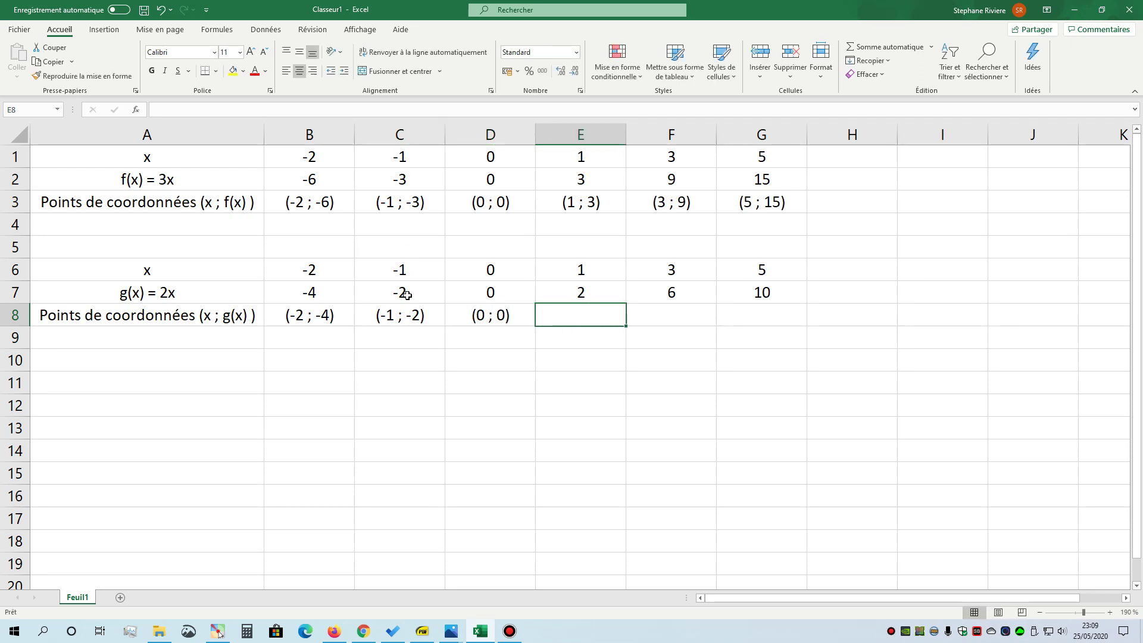
Step: Complete row 8 with the coordinate pairs (1 ; 2) in E8, (3 ; 6) in F8 and (5 ; 10) in G8
text((1 ;)
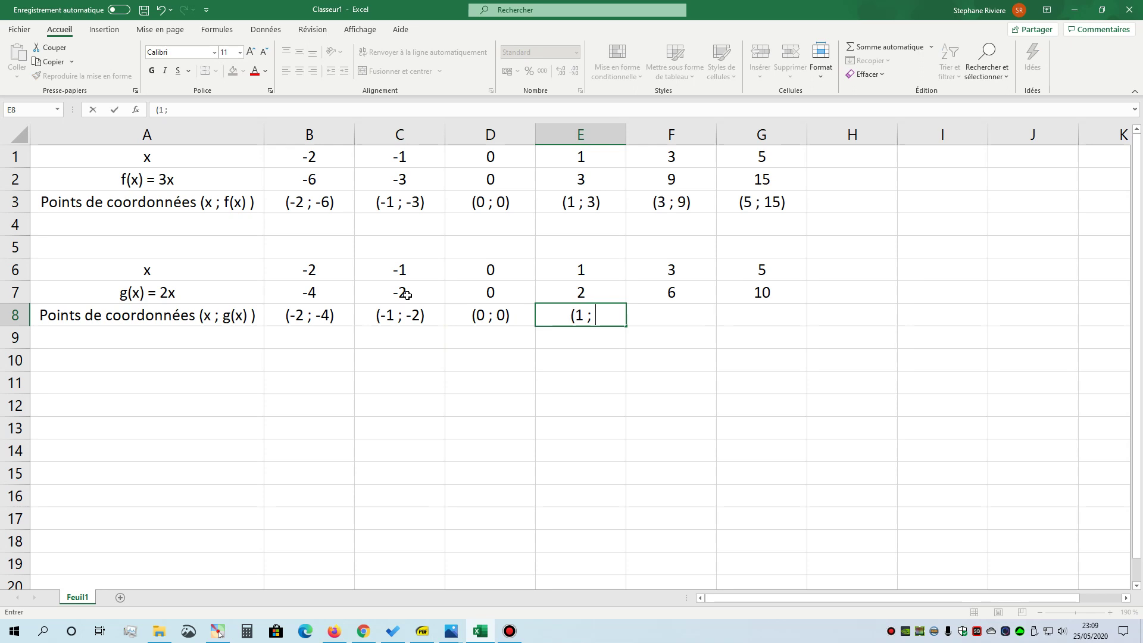
text( 2))
click(649, 318)
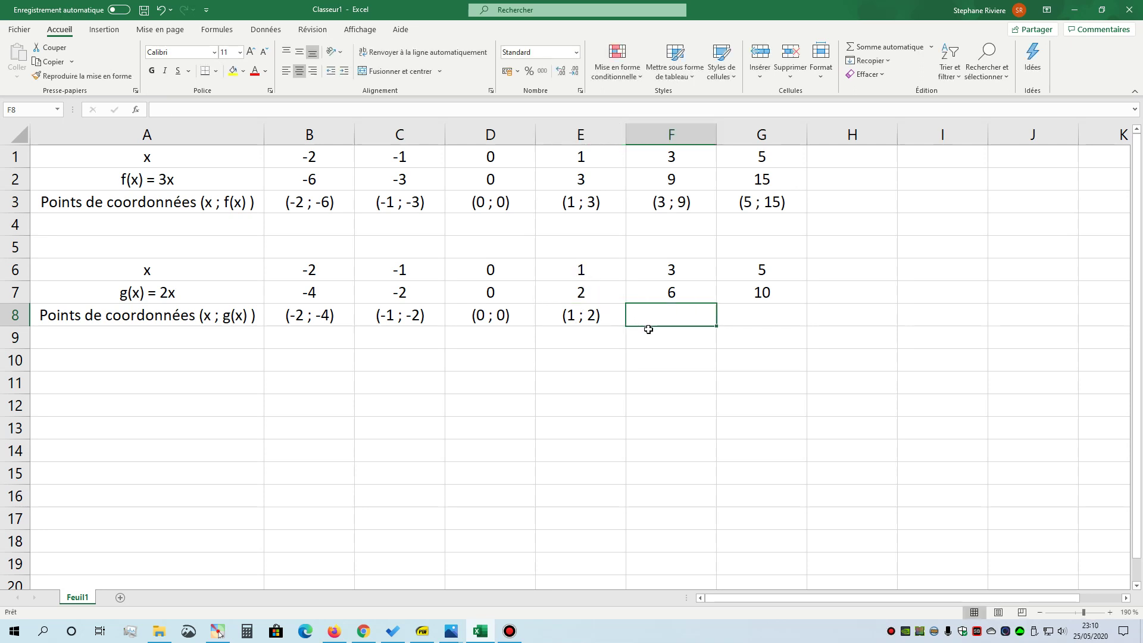
text((3 ; 6)
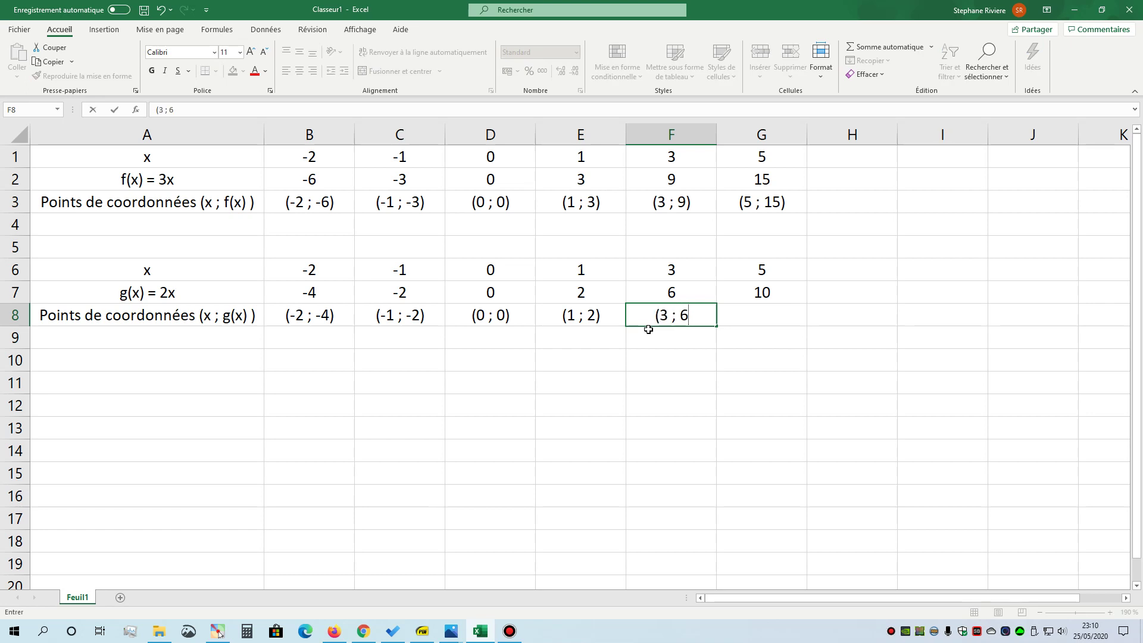
text())
key(Tab)
text(()
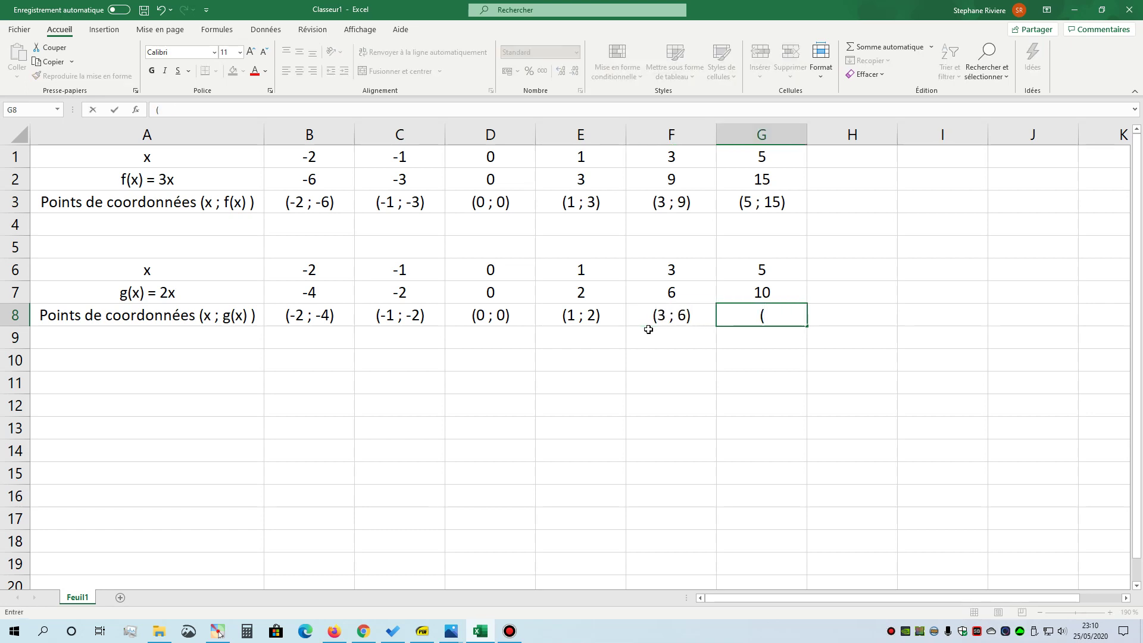
text(5 ; 10))
click(648, 329)
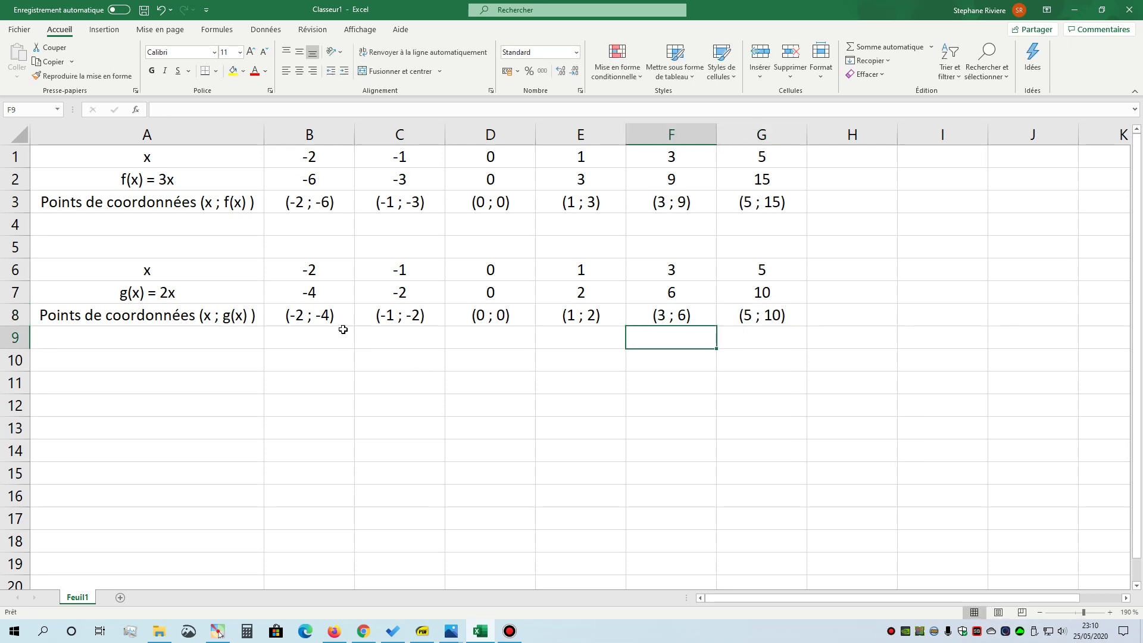
Step: Review the g(x) coordinate pairs in B8:G8, select the first one in B8 and switch to the GeoGebra graph
drag(343, 324, 774, 321)
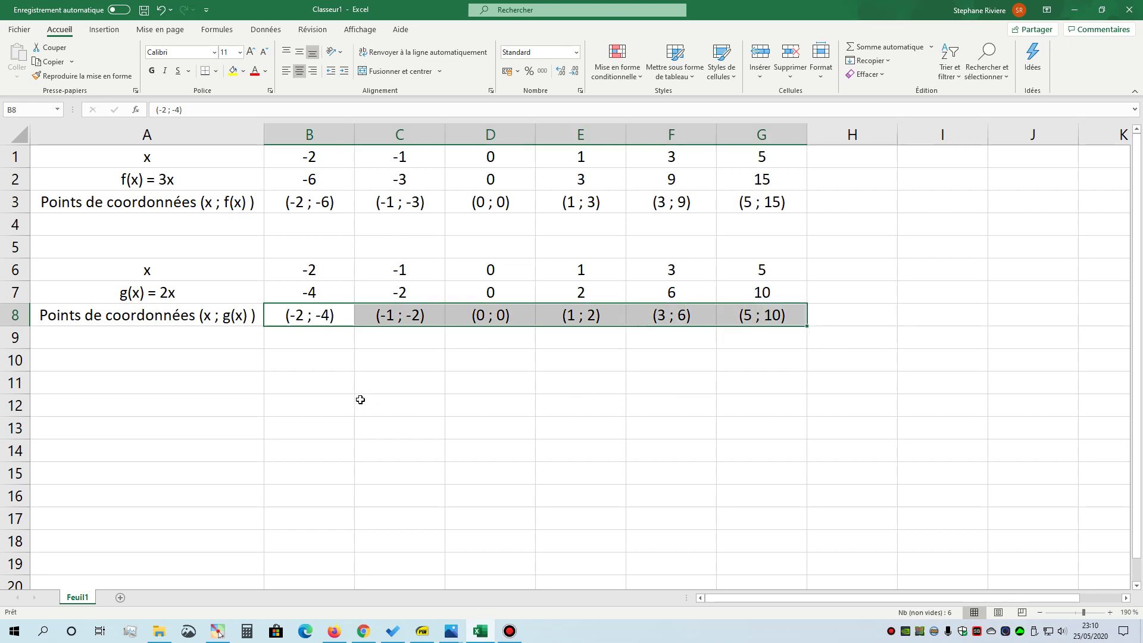
click(306, 401)
click(333, 314)
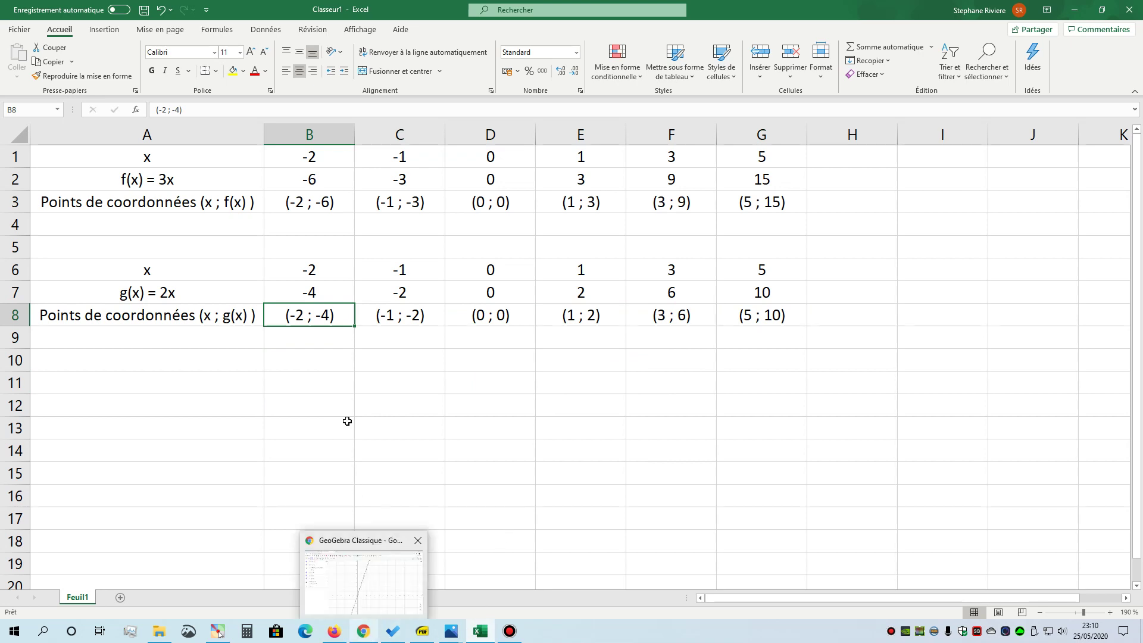
click(363, 625)
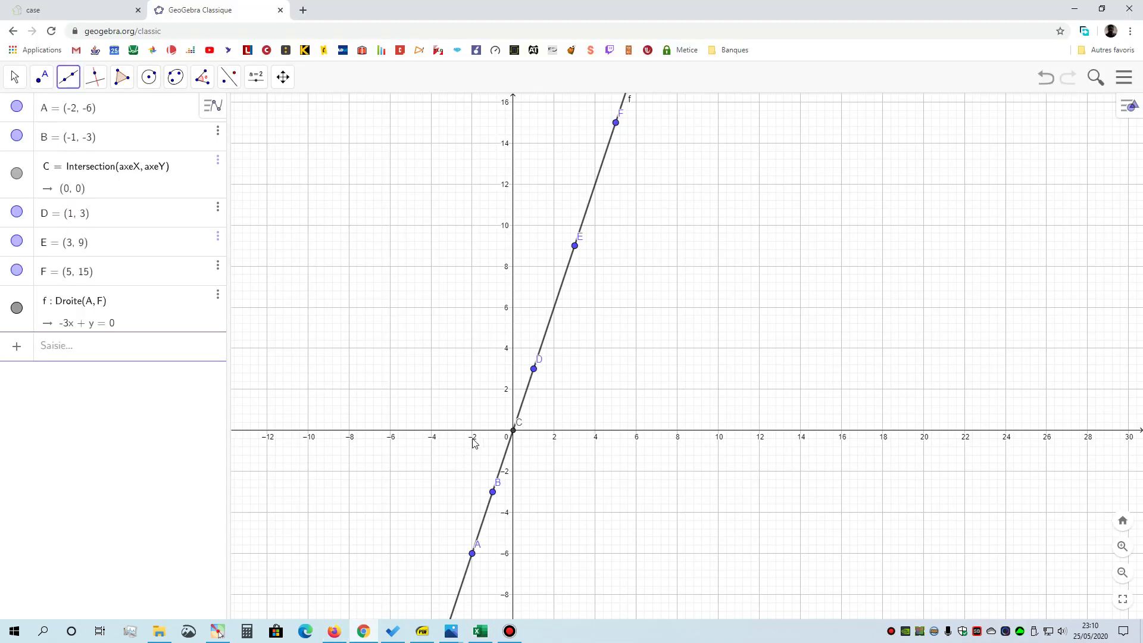
Step: Plot the first g(x) point at (-2, -4) on the GeoGebra graph with the Point tool
click(41, 76)
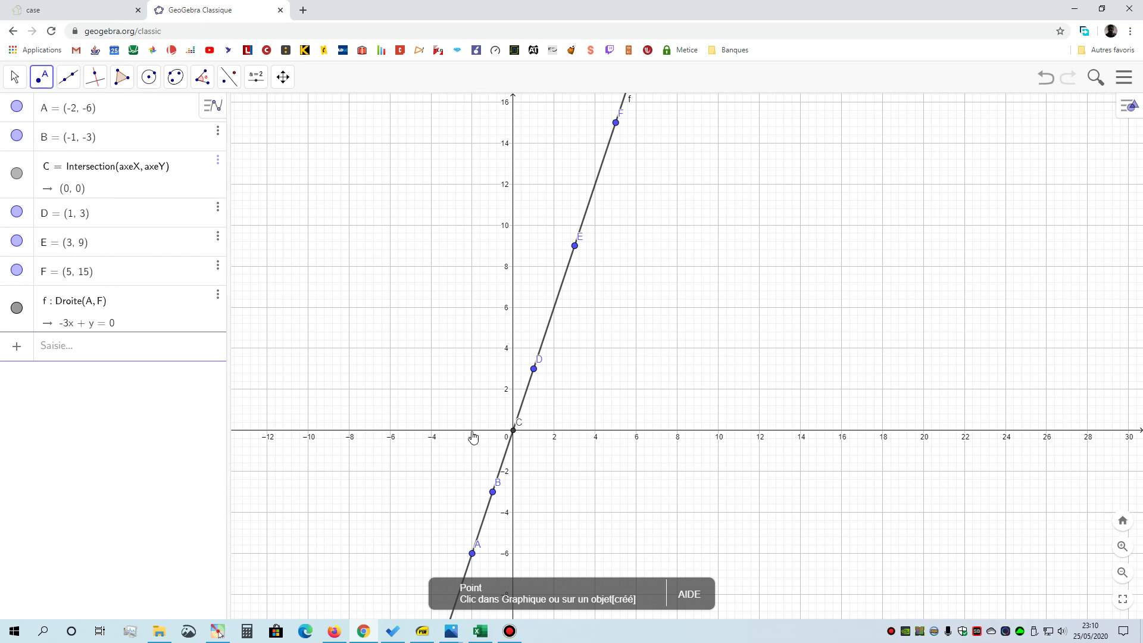
scroll(473, 440, up, 5)
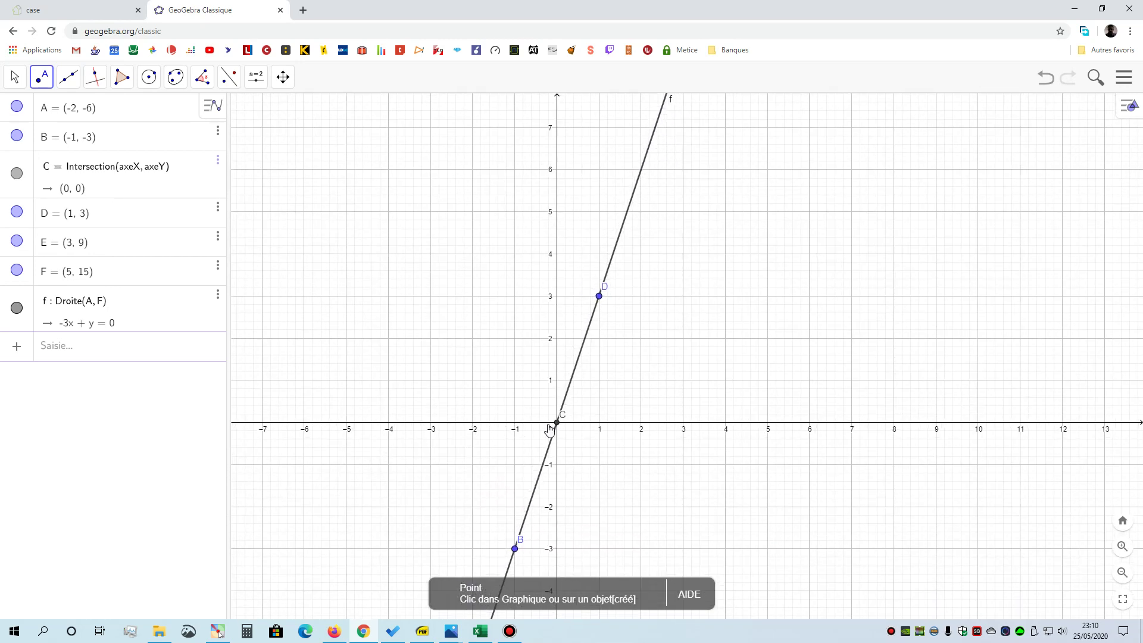
click(282, 77)
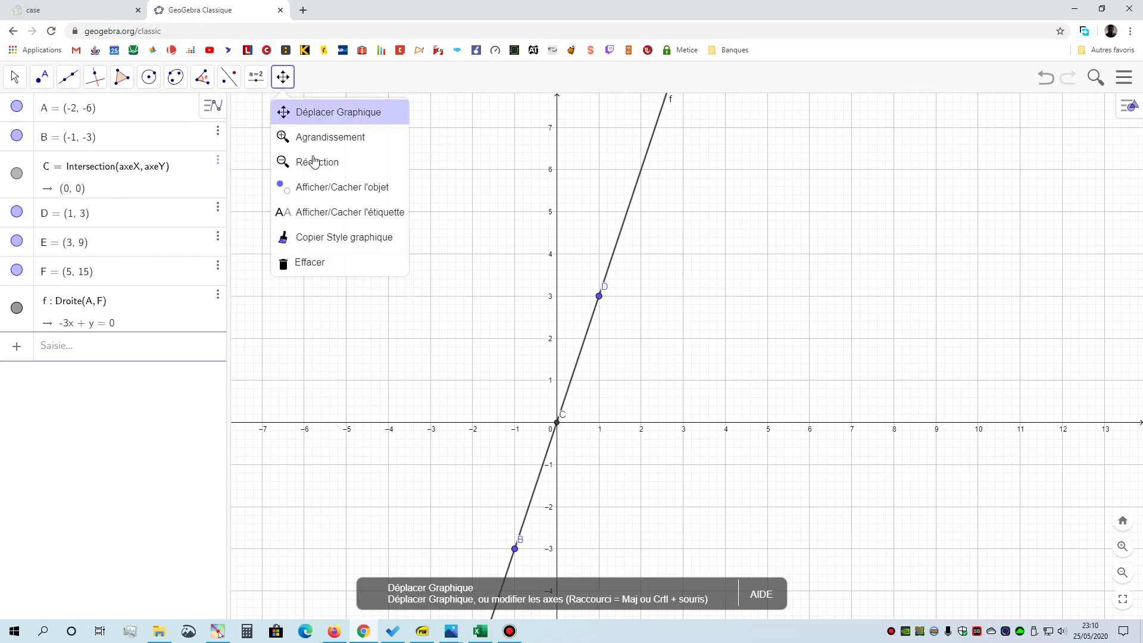
click(349, 112)
drag(461, 281, 380, 163)
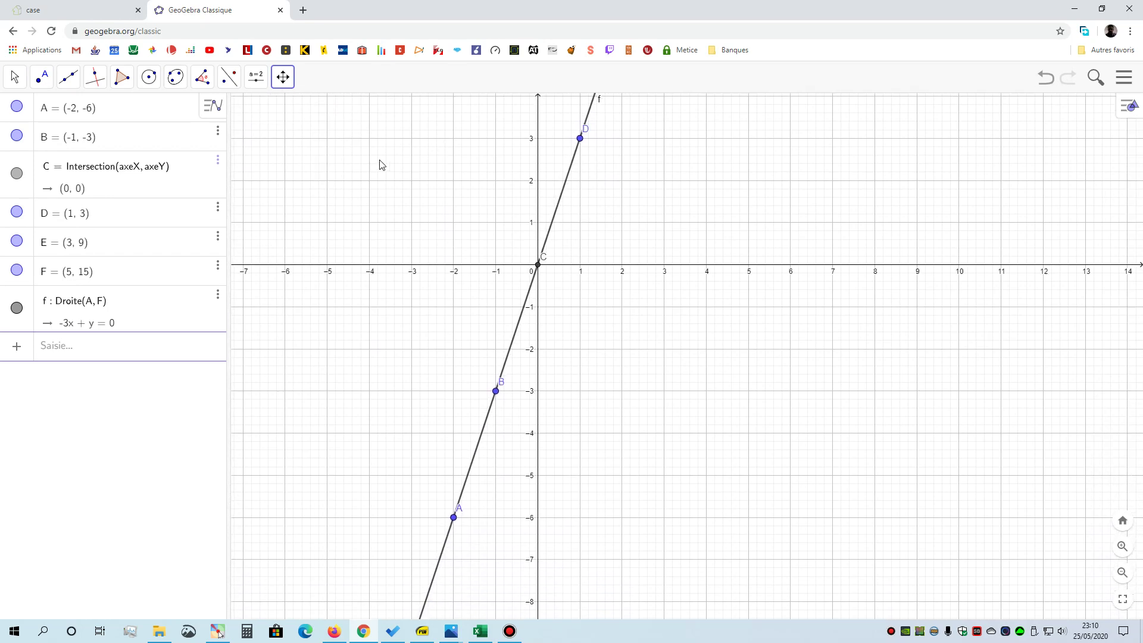
click(43, 78)
click(68, 77)
click(43, 78)
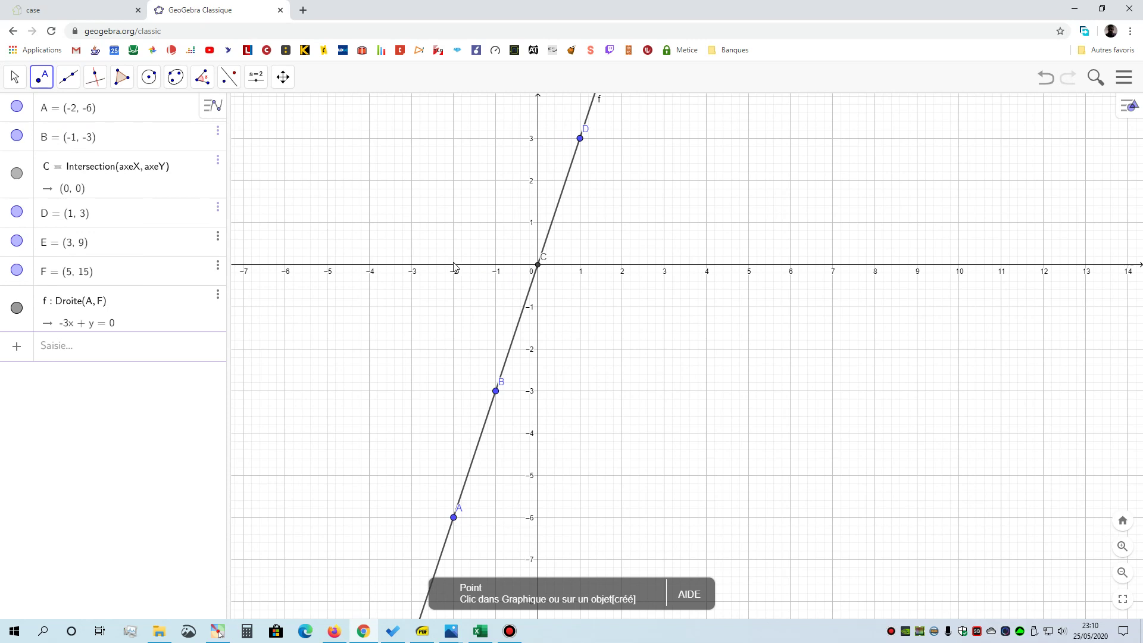
click(453, 434)
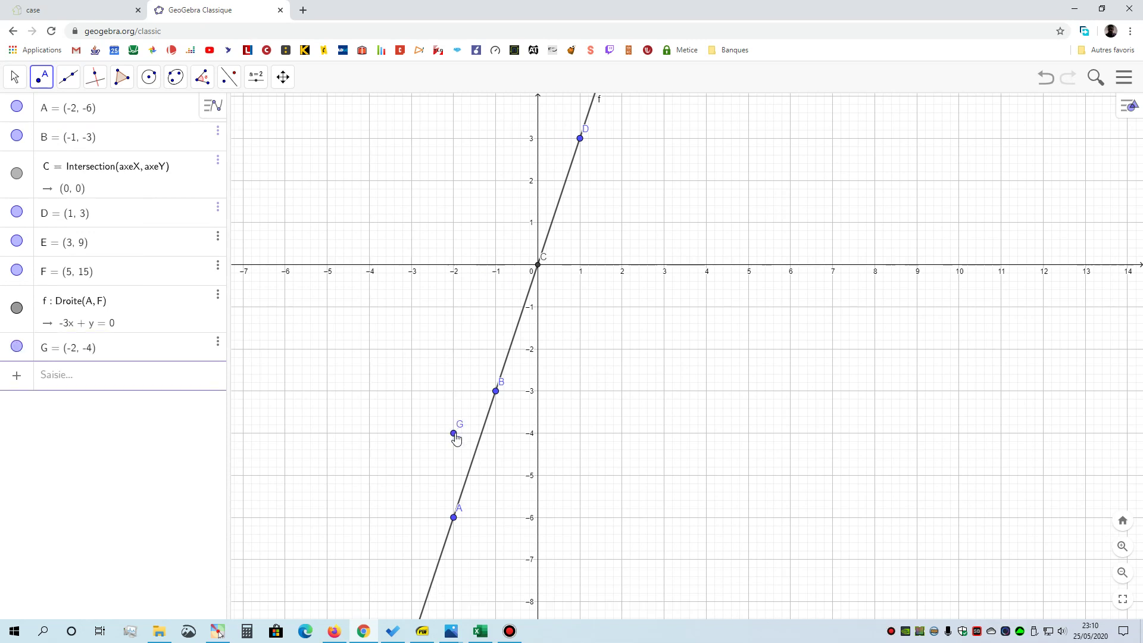
Step: Look up the g(x) coordinate pair in C8 of the Excel sheet and plot the point (-1, -2) in GeoGebra
key(alt+Tab)
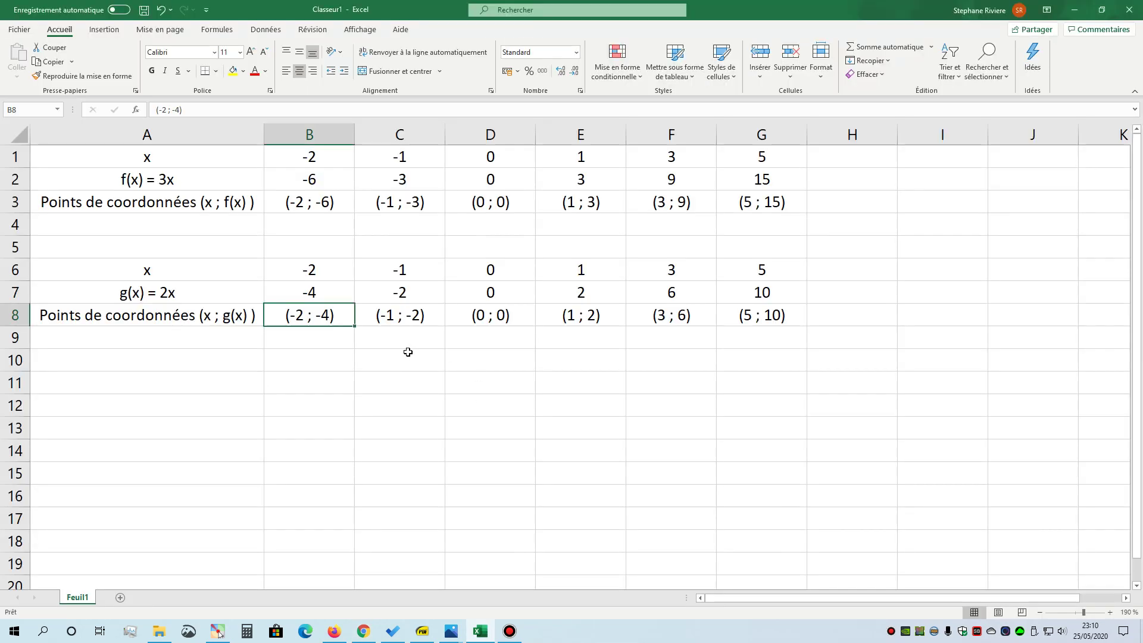
click(396, 316)
key(alt+Tab)
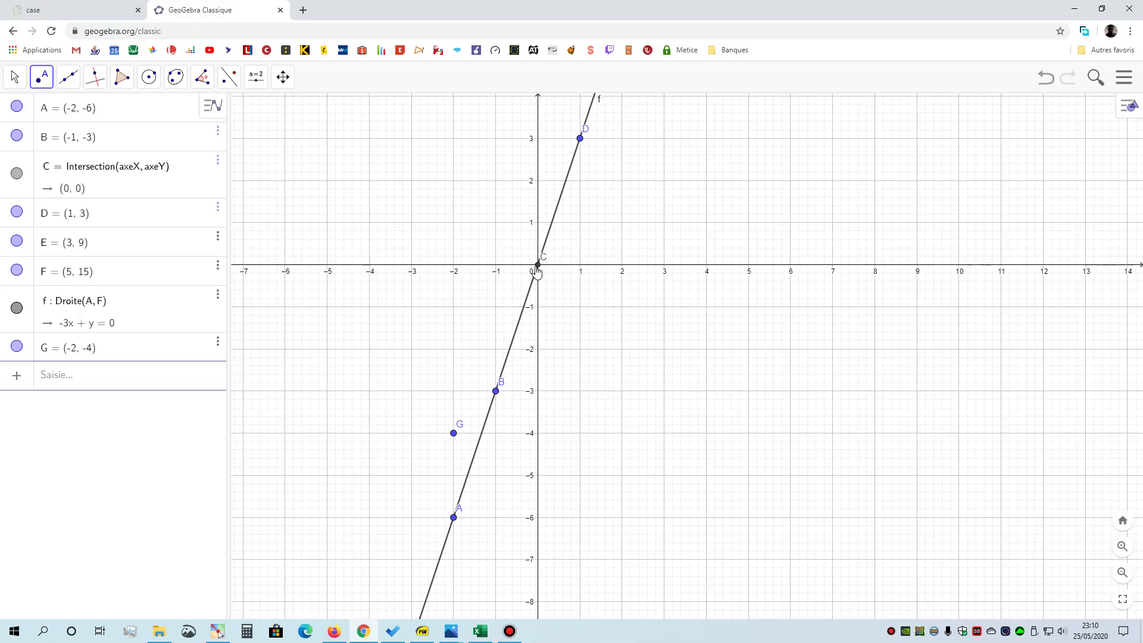
click(495, 348)
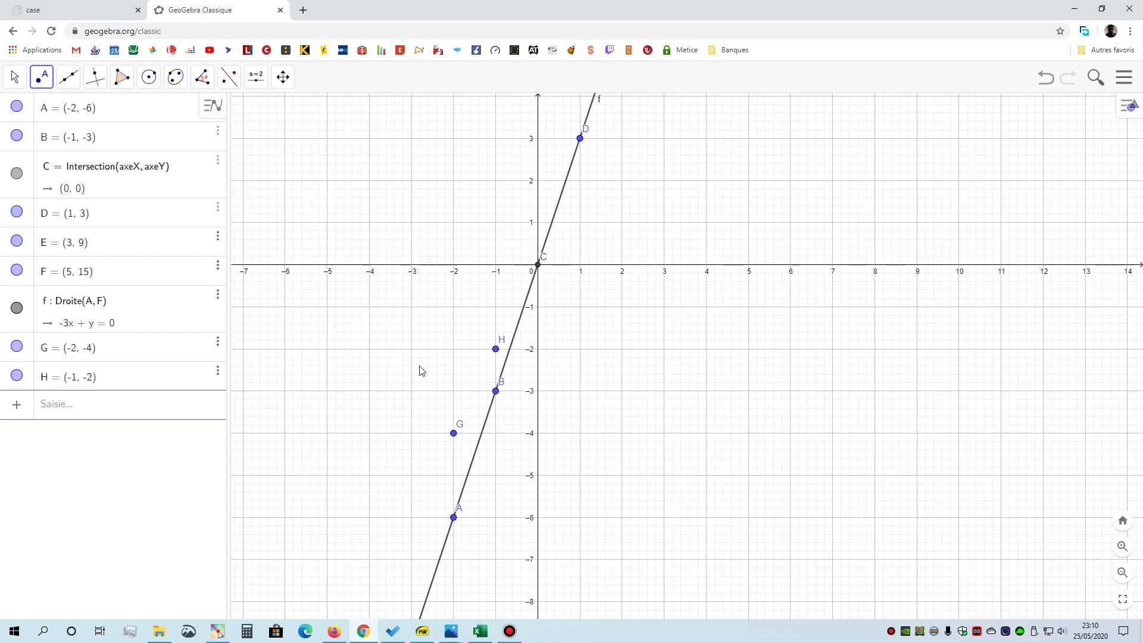
Step: Check the next g(x) pairs in D8 and E8 of the Excel sheet and plot the point (1, 2) in GeoGebra
key(alt+Tab)
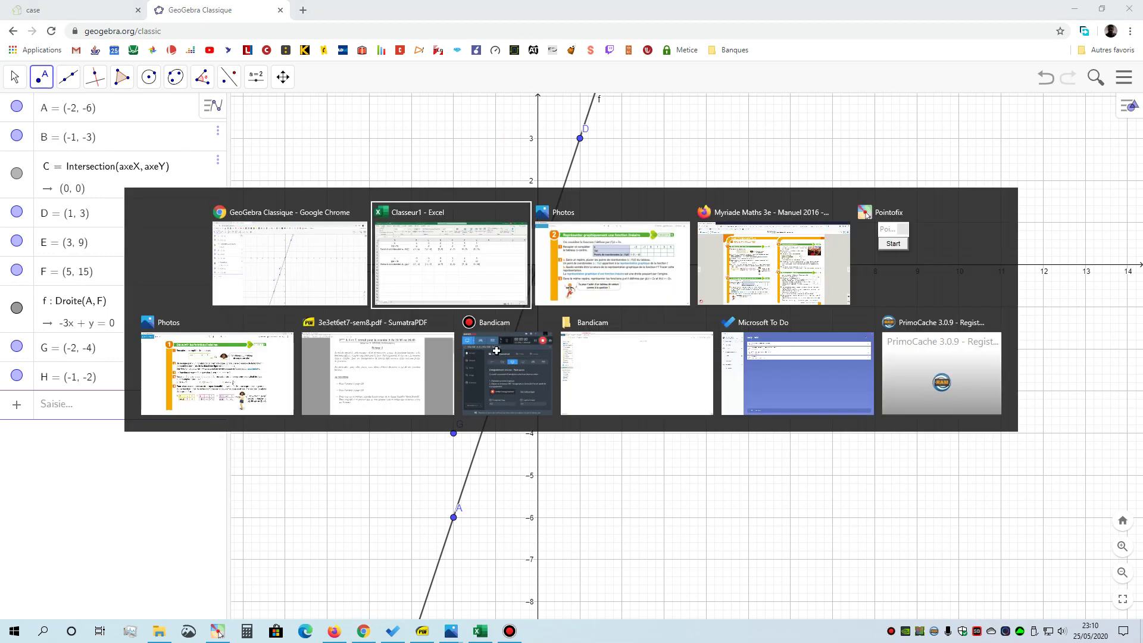
click(489, 318)
key(alt+Tab)
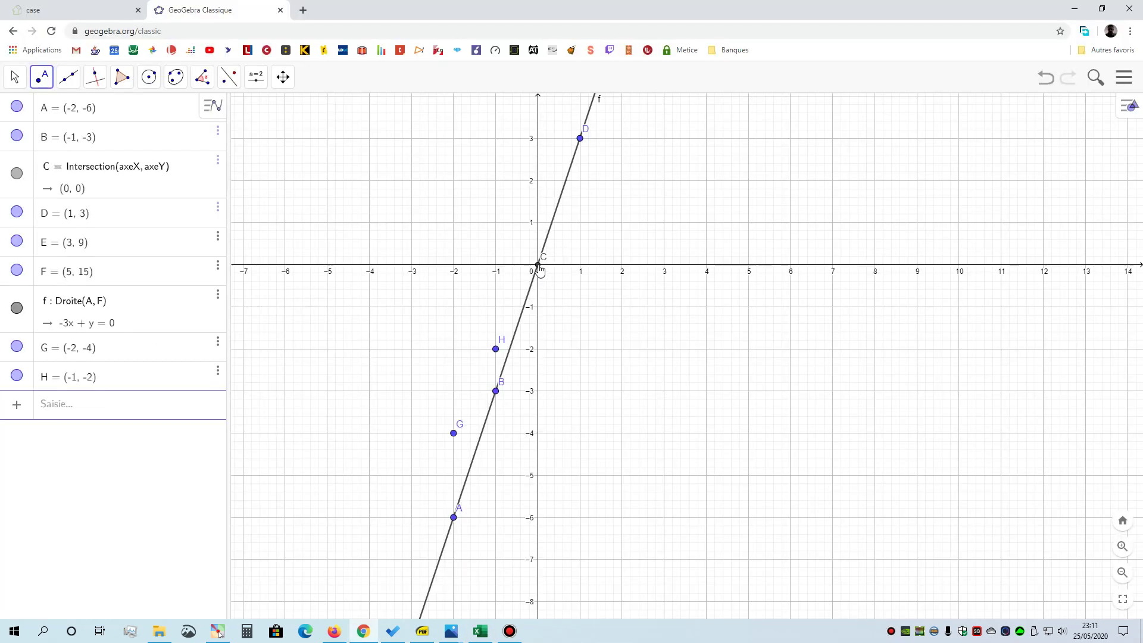
key(alt+Tab)
key(alt+Tab)
click(579, 181)
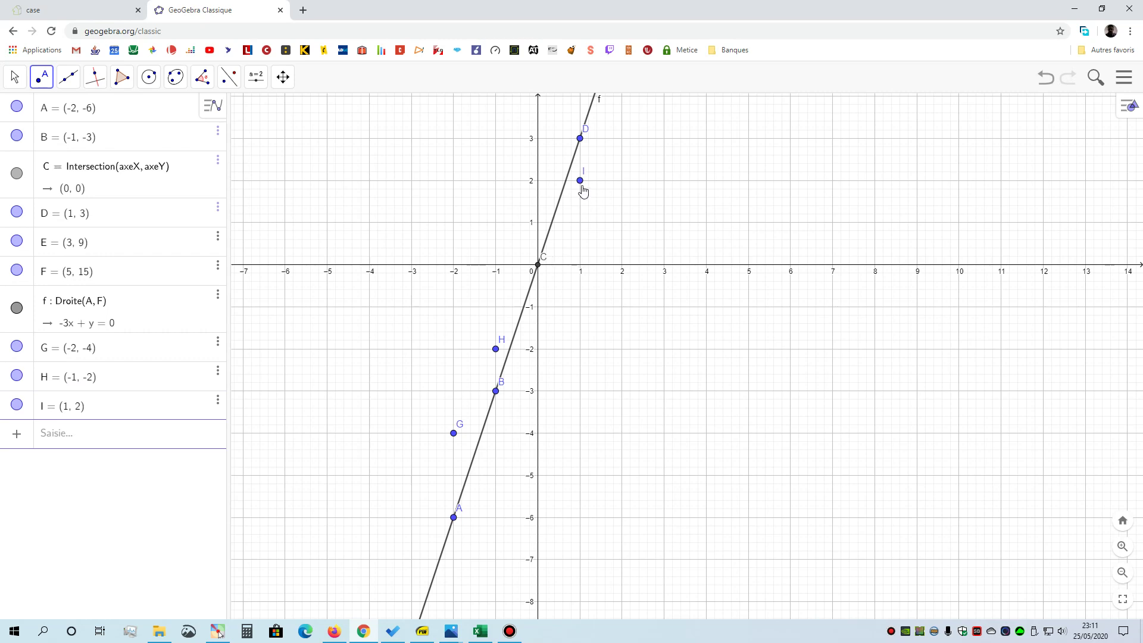
Step: Look up the g(x) coordinate pair in F8 of the Excel sheet and plot the point (3, 6) in GeoGebra
key(alt+Tab)
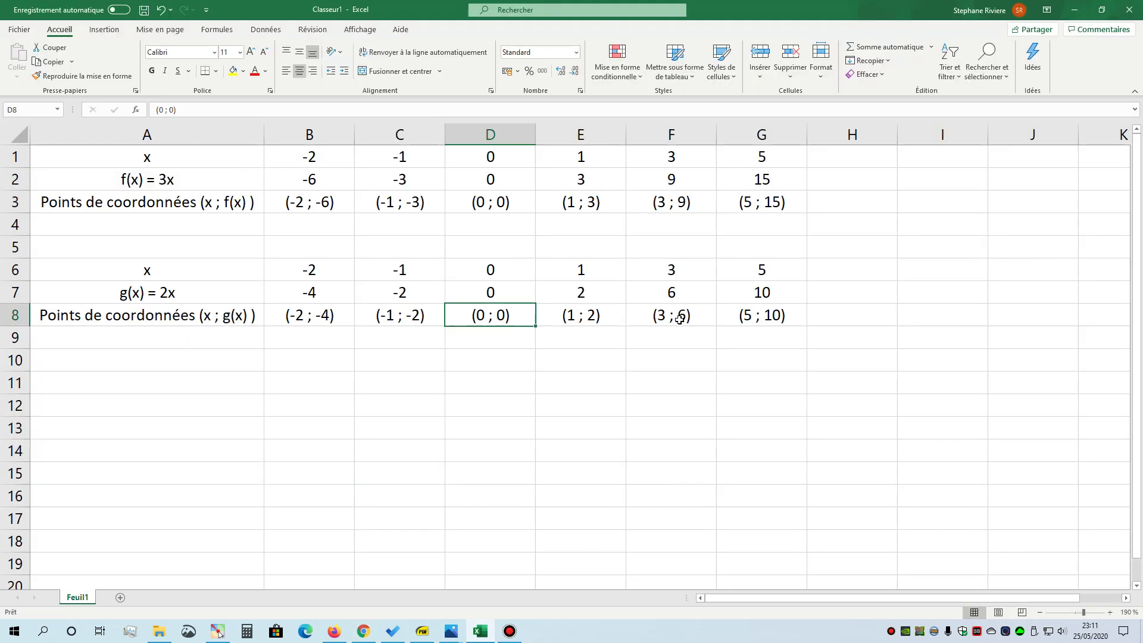
click(667, 319)
key(alt+Tab)
scroll(663, 189, down, 5)
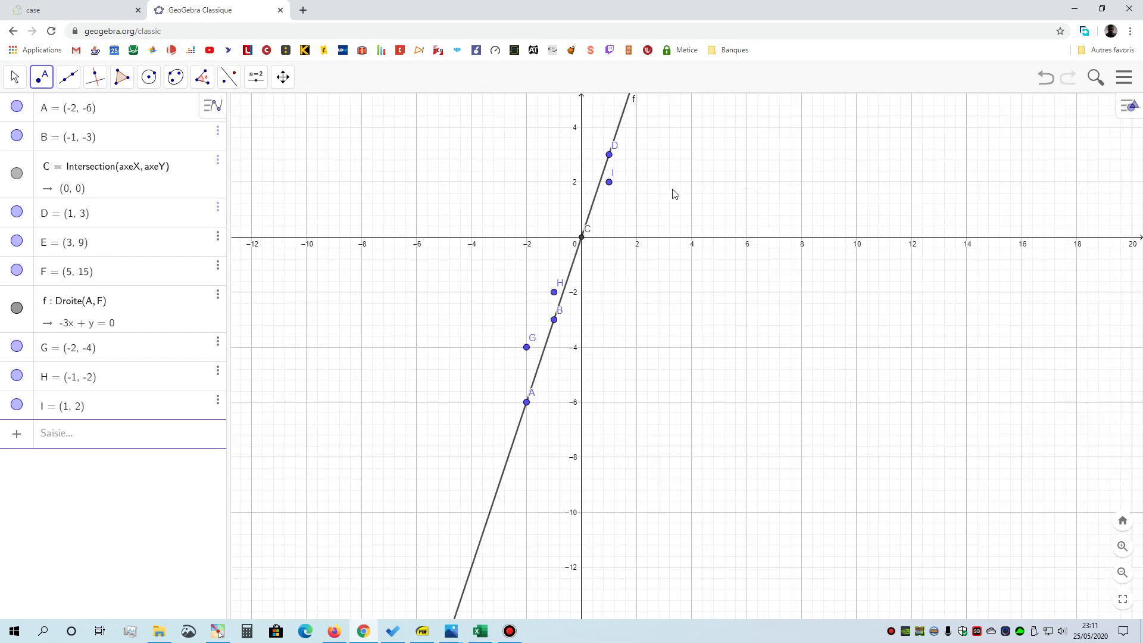
click(283, 76)
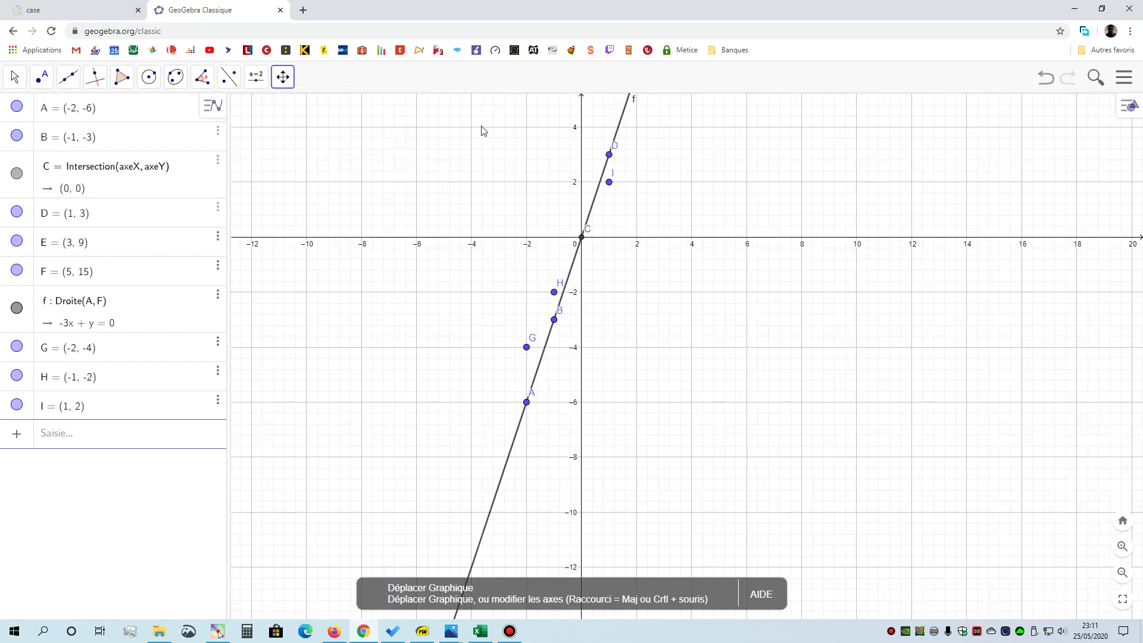
drag(756, 220, 670, 428)
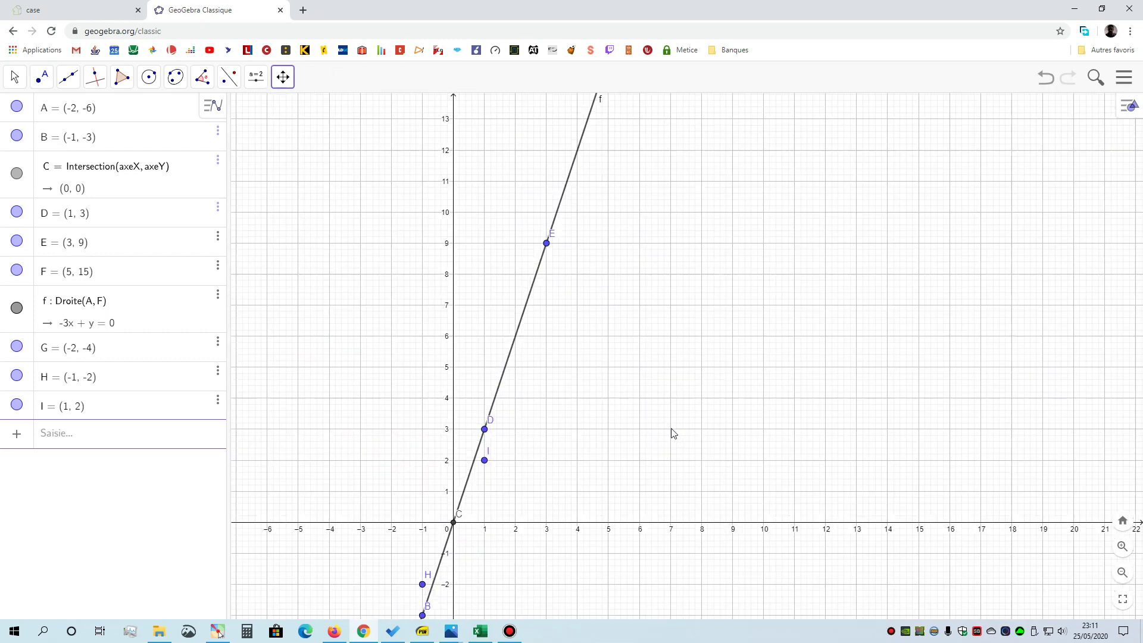
scroll(671, 427, up, 2)
click(41, 77)
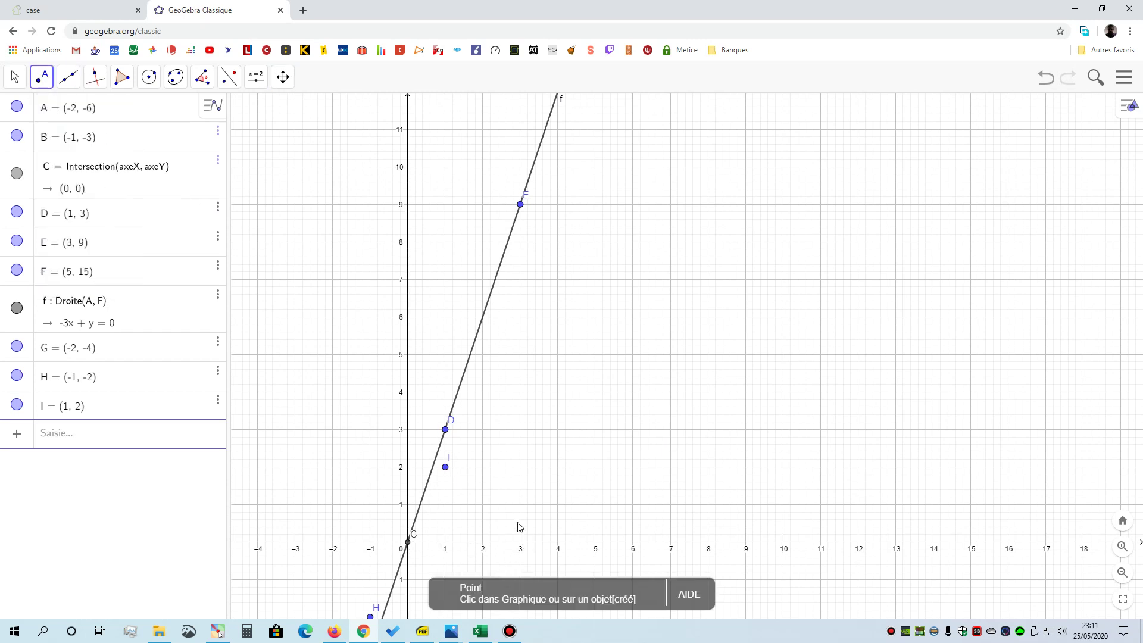
click(519, 317)
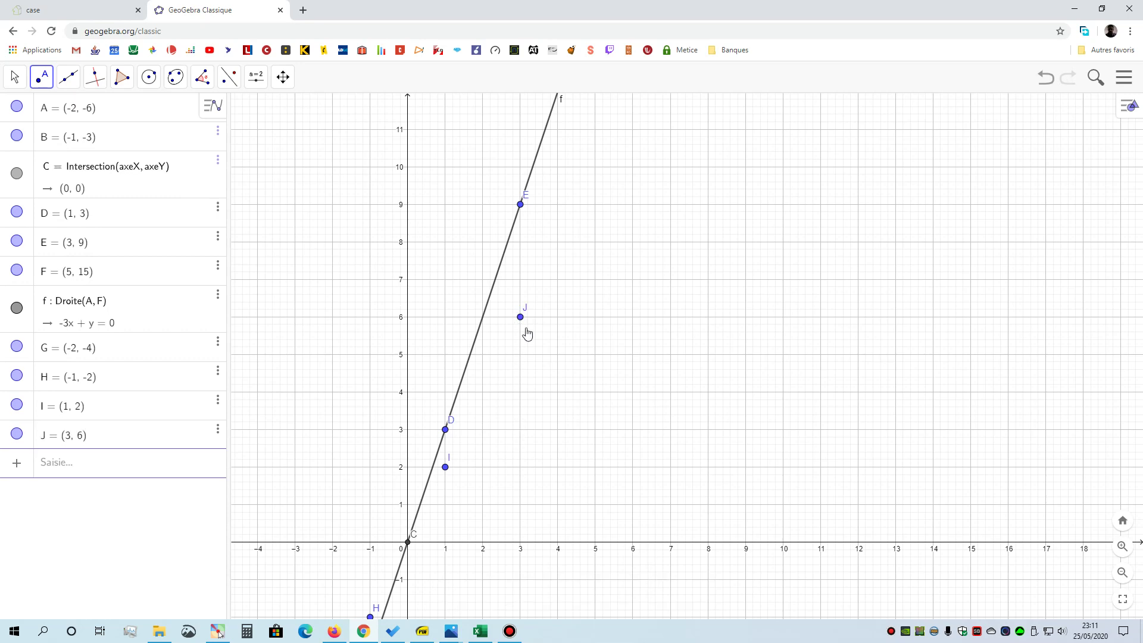
Step: Look up the last g(x) coordinate pair in G8 of the Excel sheet and plot the point (5, 10) in GeoGebra
key(alt+Tab)
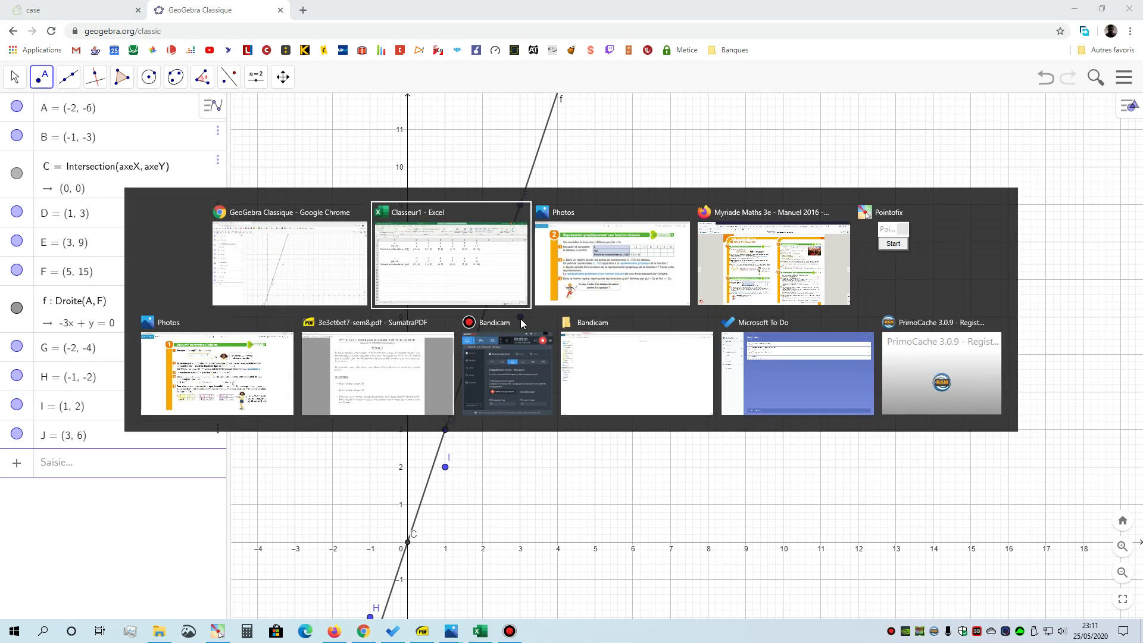
click(738, 319)
key(alt+Tab)
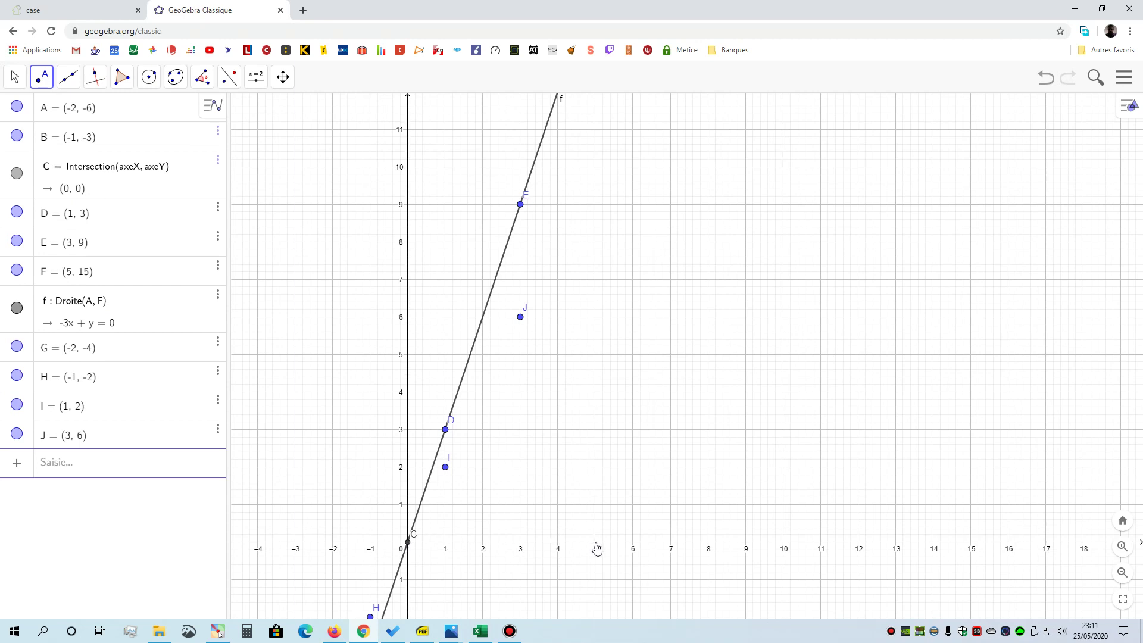
click(595, 168)
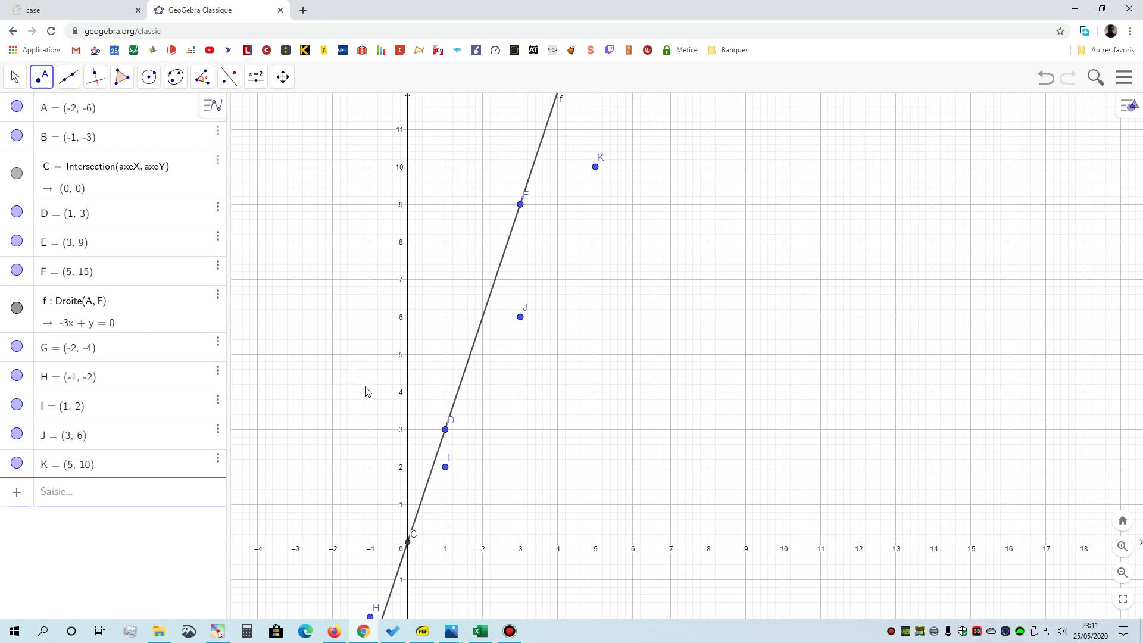
click(283, 76)
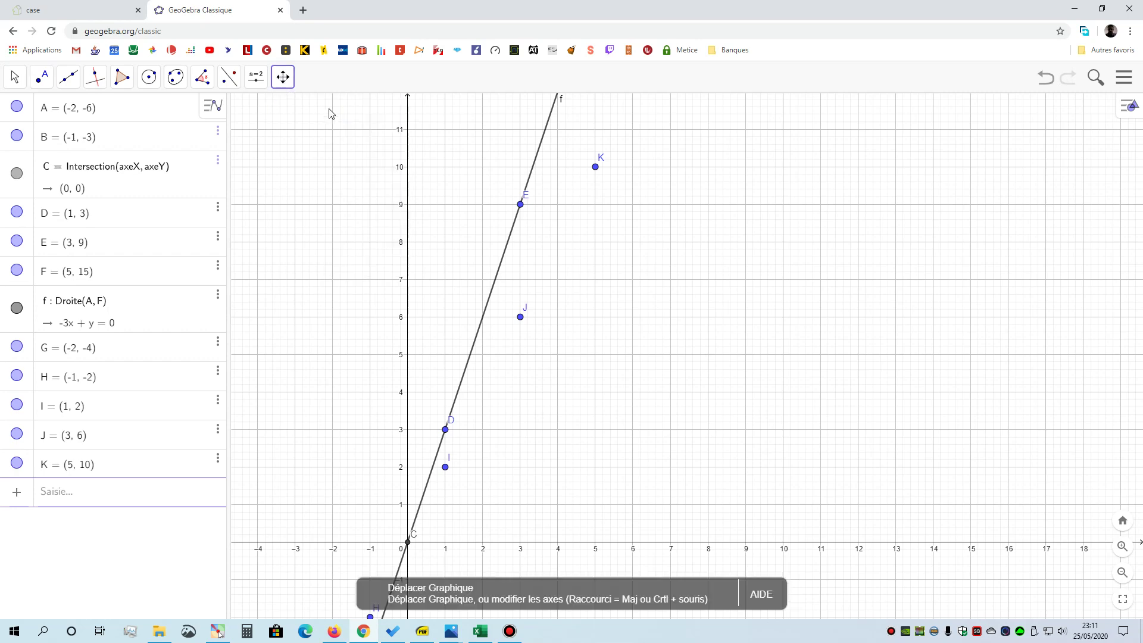
Step: Draw the line through points G (-2, -4) and K (5, 10), then briefly hide line f and show it again
drag(602, 405, 650, 247)
scroll(643, 274, down, 5)
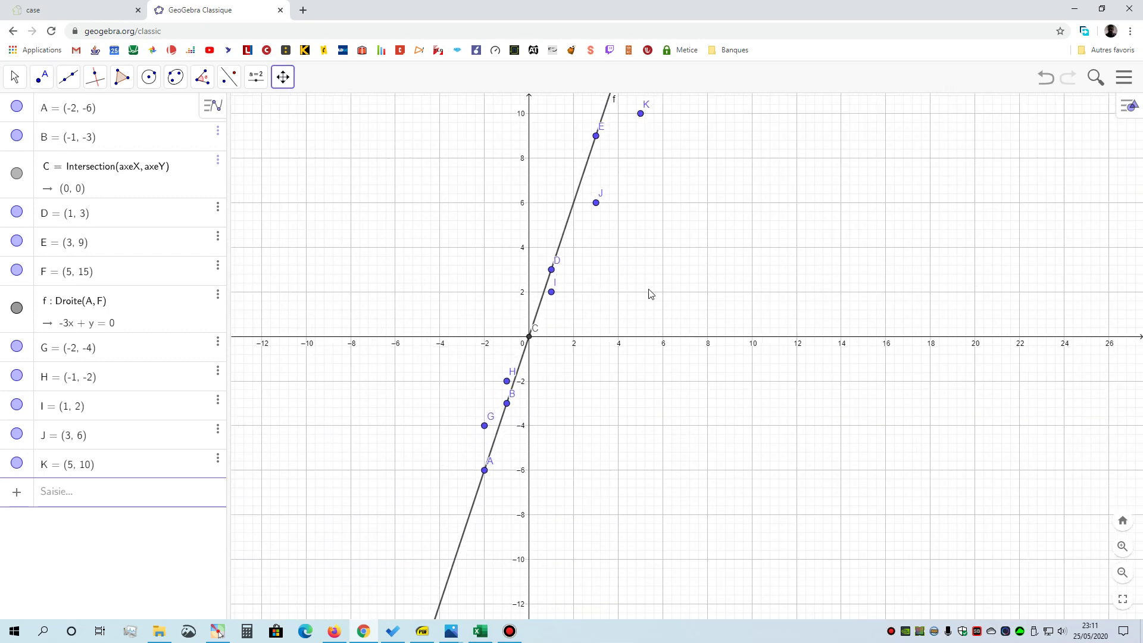
drag(650, 293, 607, 364)
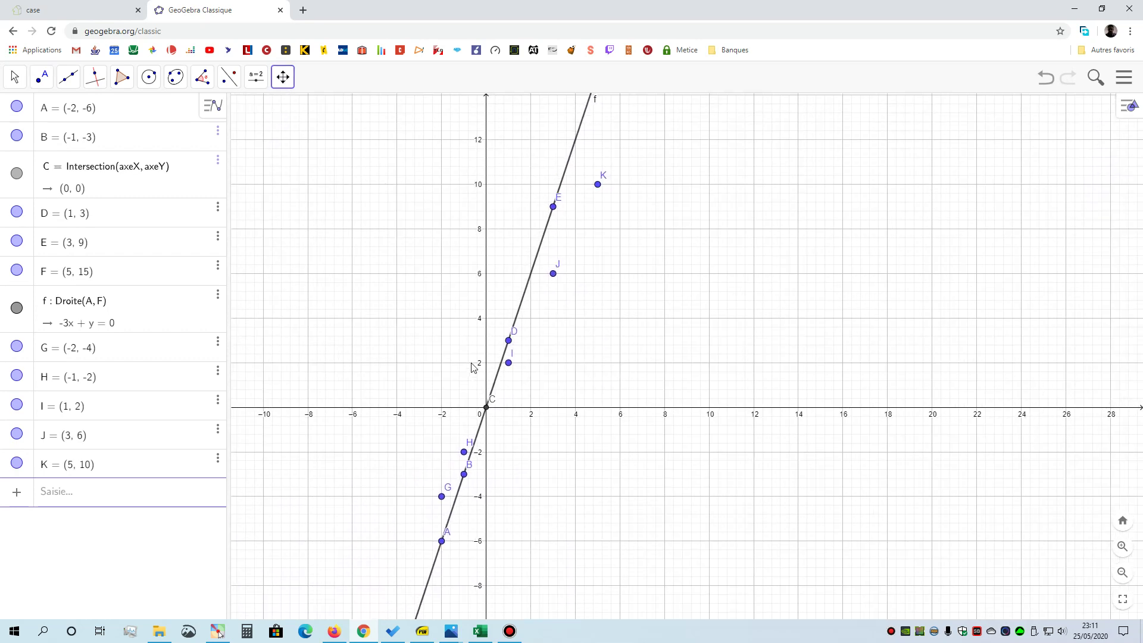
click(73, 78)
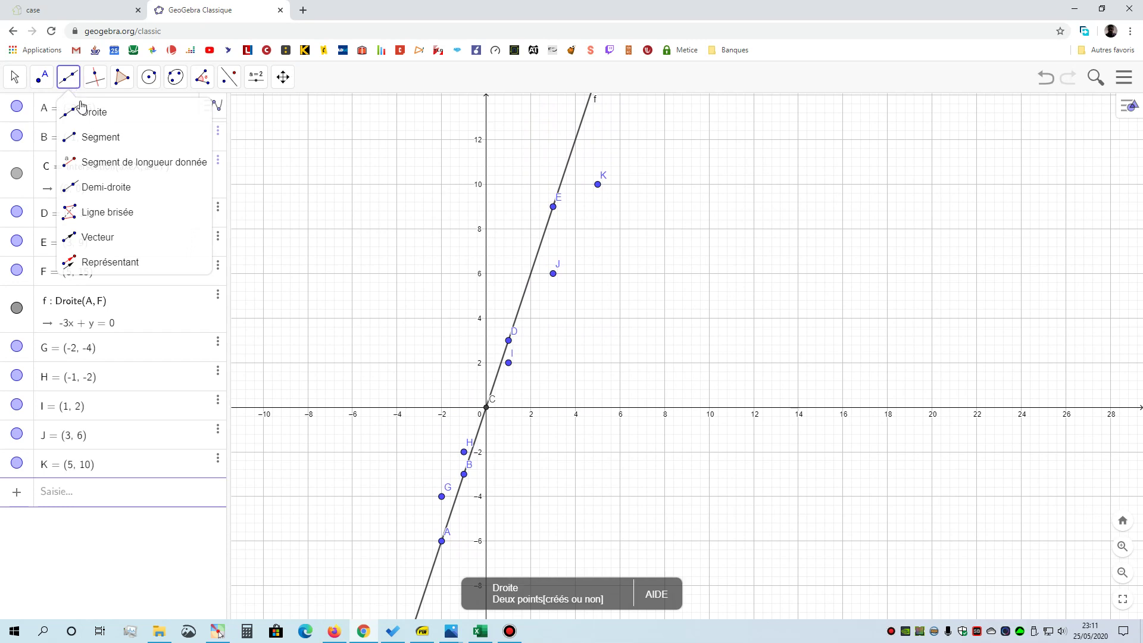
click(442, 497)
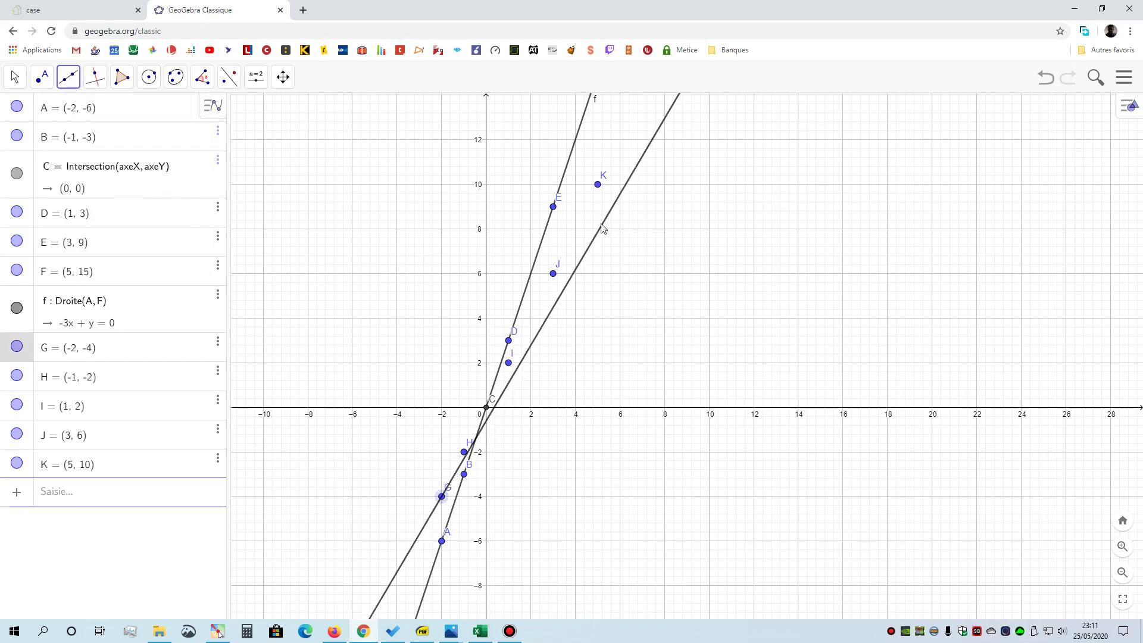
click(598, 185)
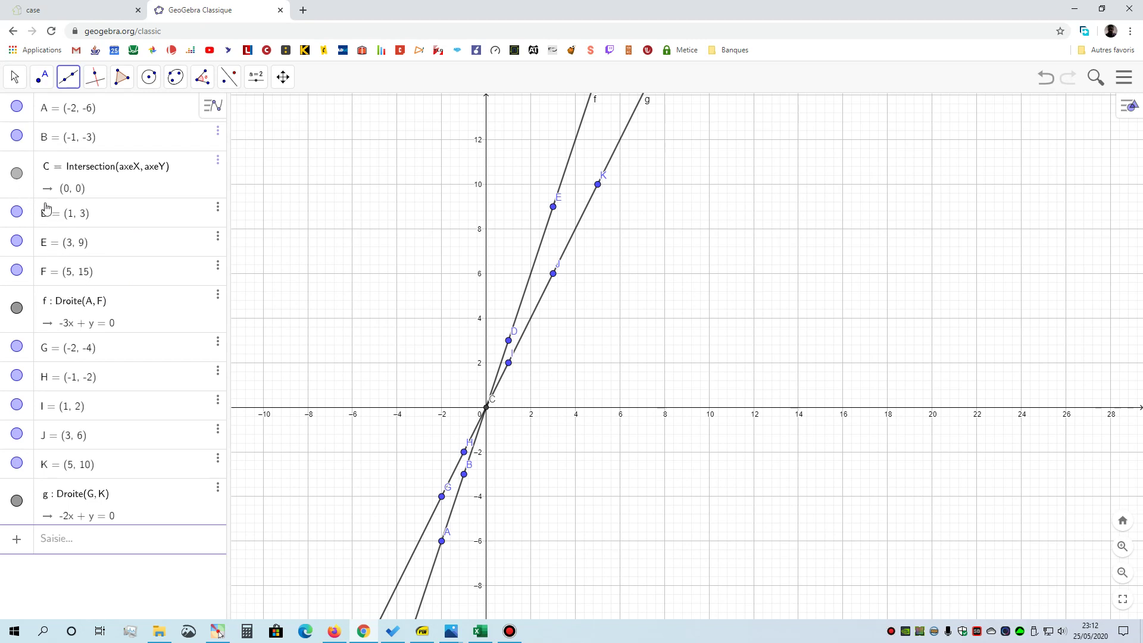
click(16, 308)
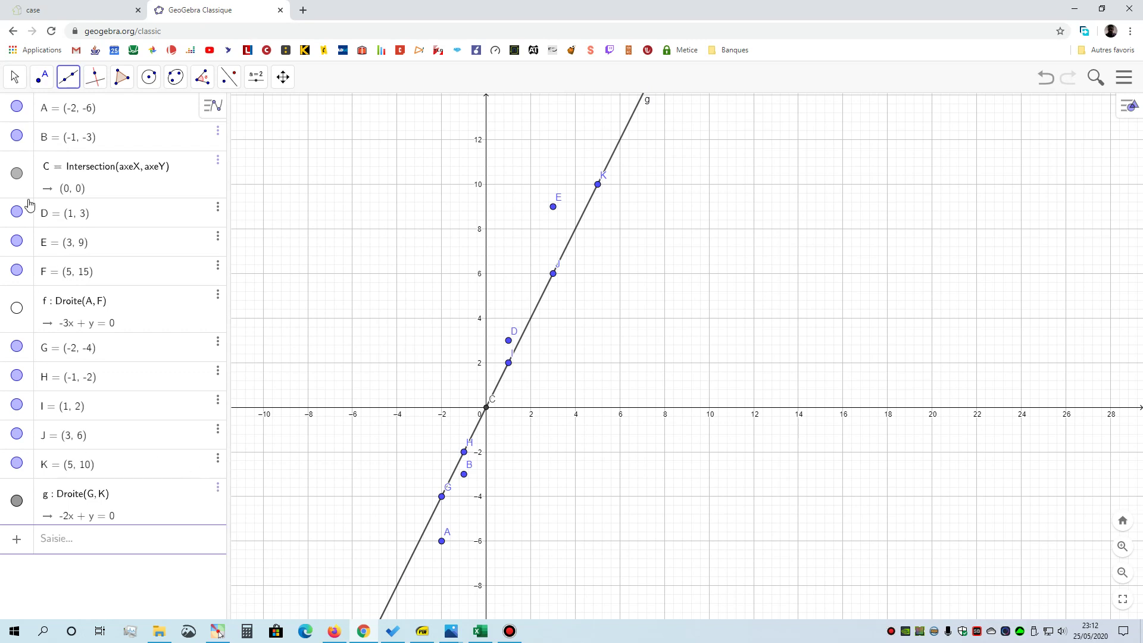
click(17, 308)
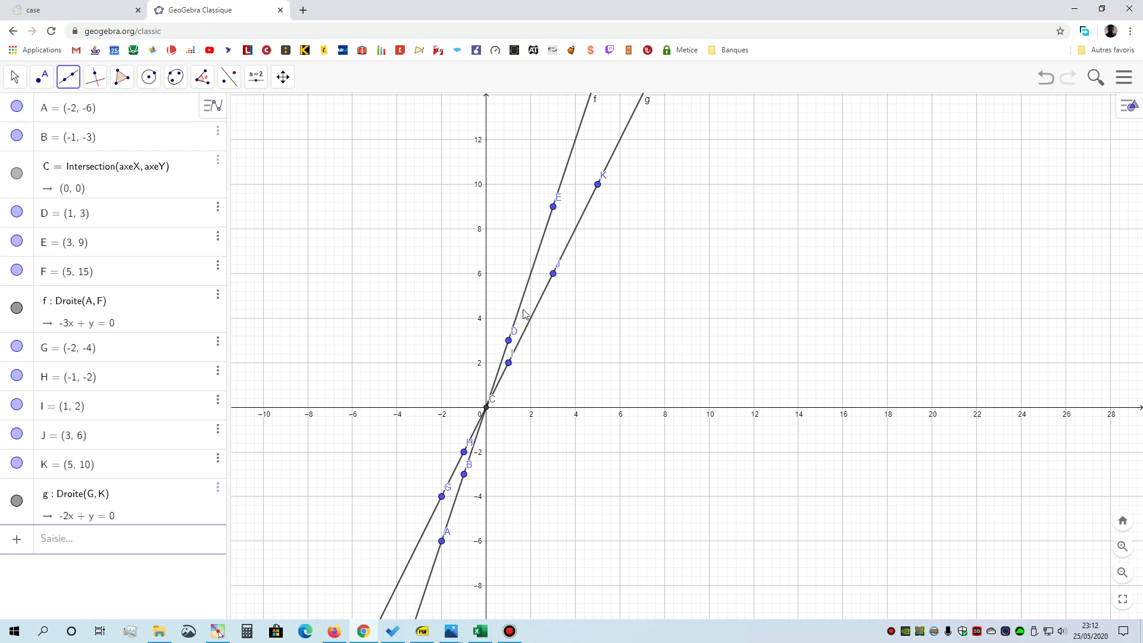
Step: Check the definition of h in the exercise image, and copy the x row A6:G6 to row 11 of the Excel sheet
key(alt+Tab)
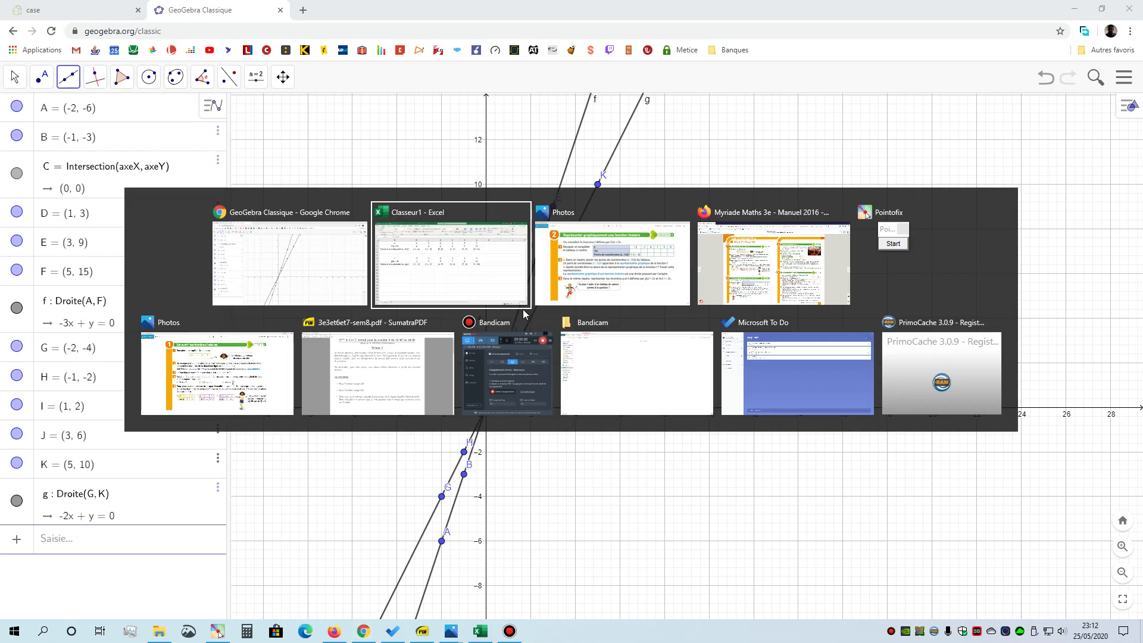
key(alt+Tab)
key(alt+Tab)
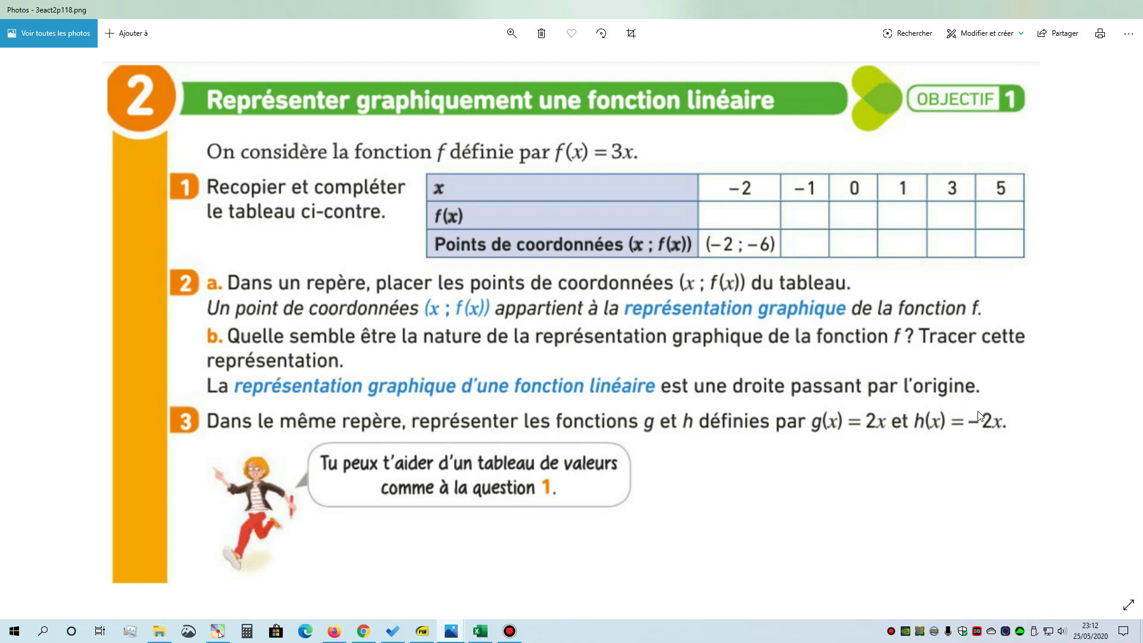
key(alt+Tab)
click(134, 274)
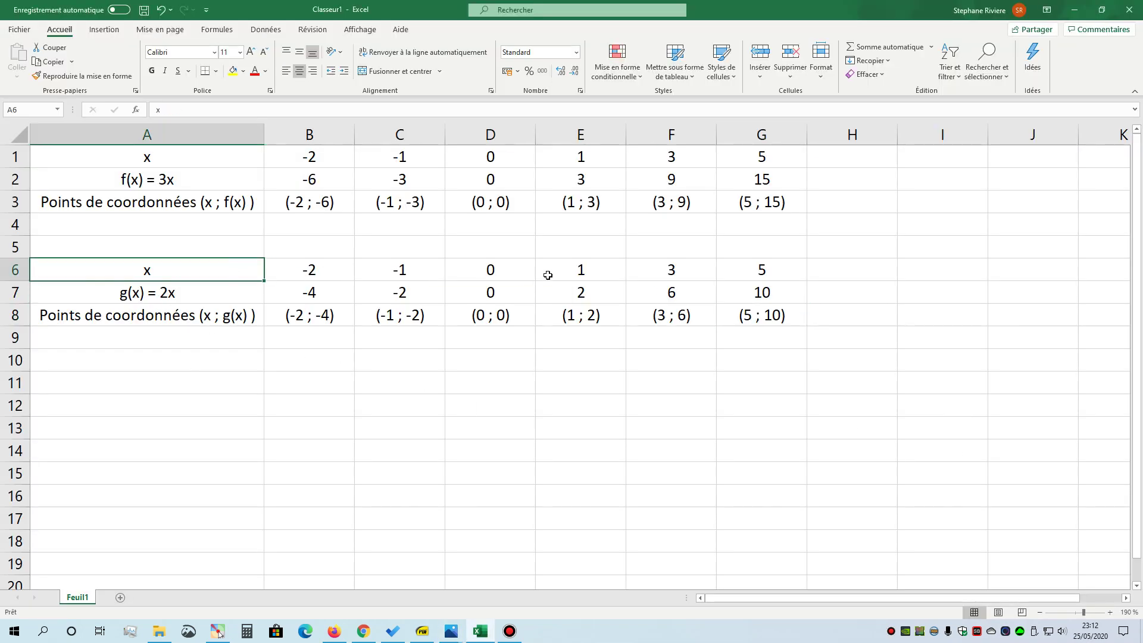
shift+click(774, 263)
key(ctrl+c)
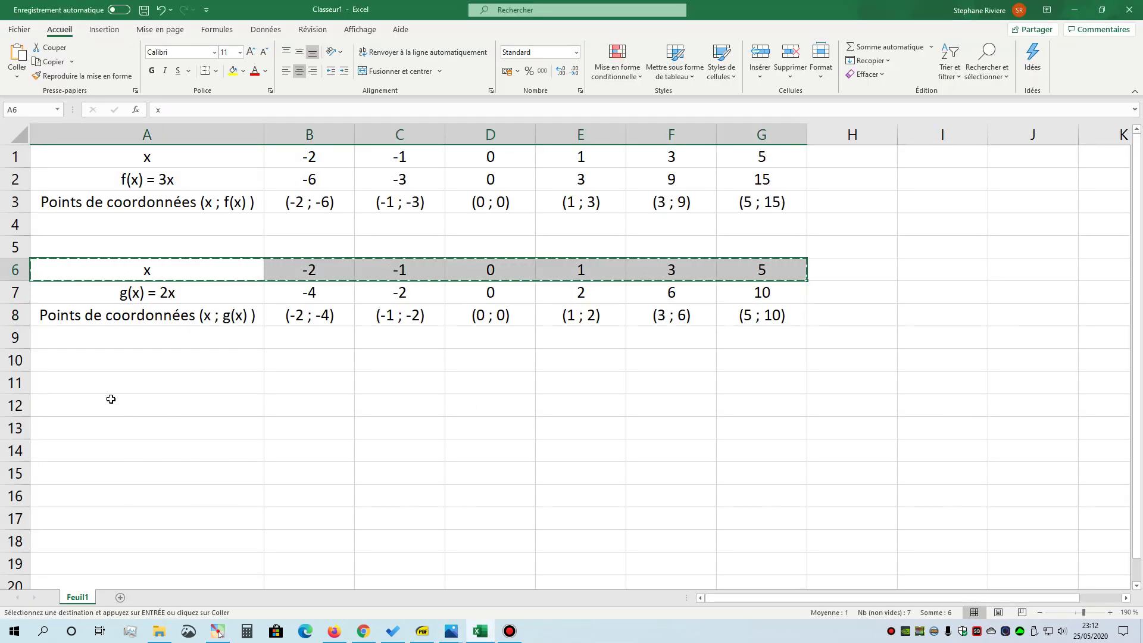
click(119, 390)
key(ctrl+v)
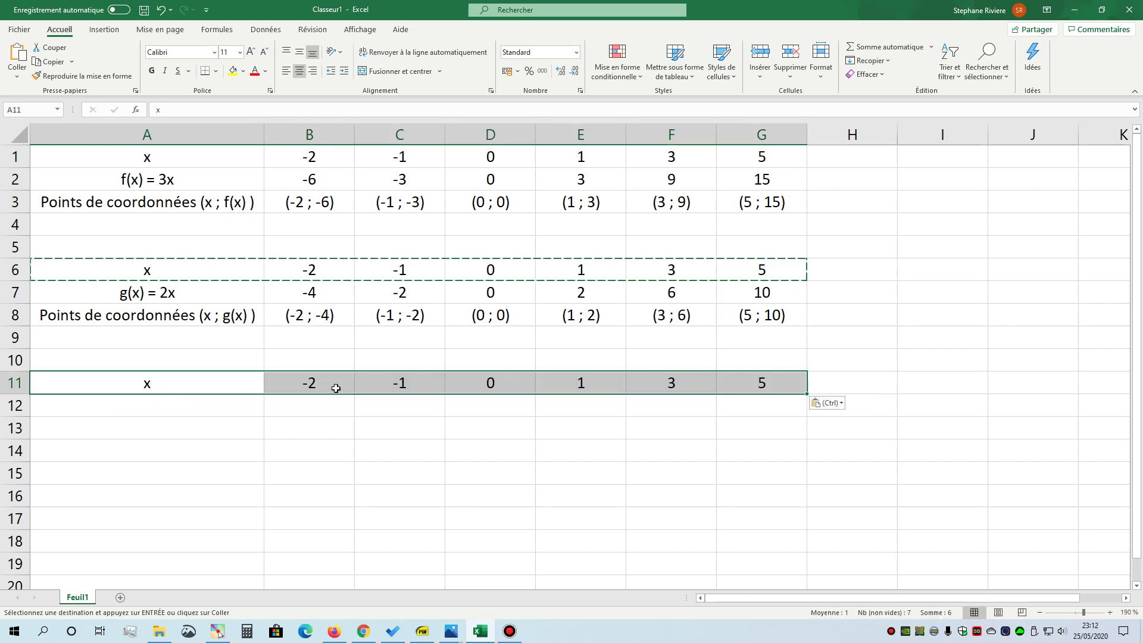
click(302, 376)
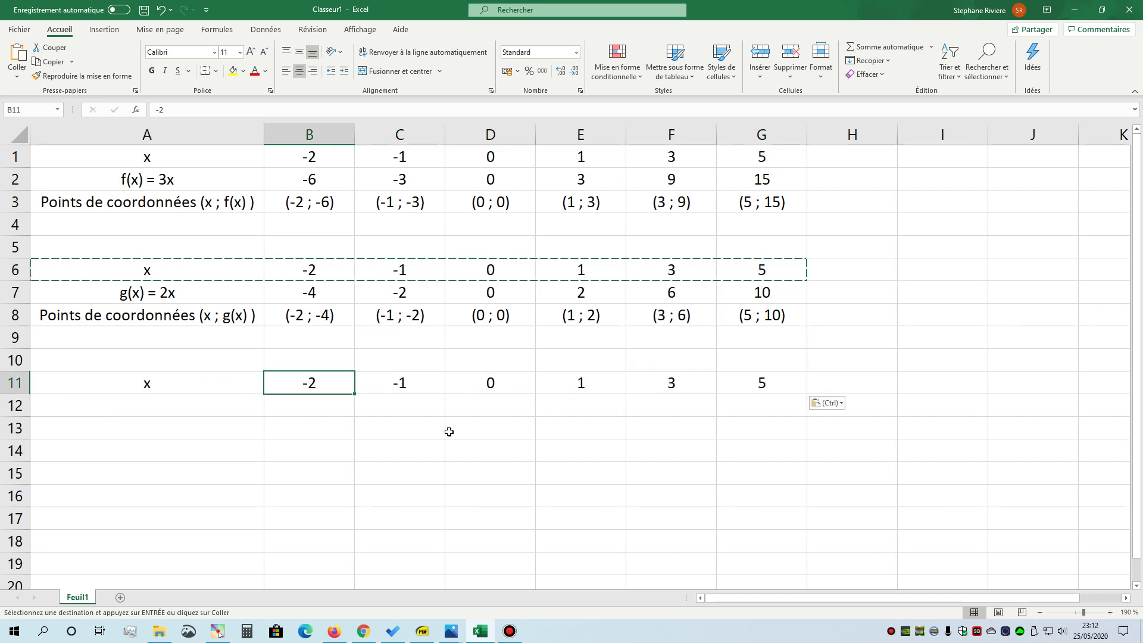
Step: Label cell A12 as "h(x) = -2x", checking the function's definition in the exercise image
click(149, 408)
text(h)
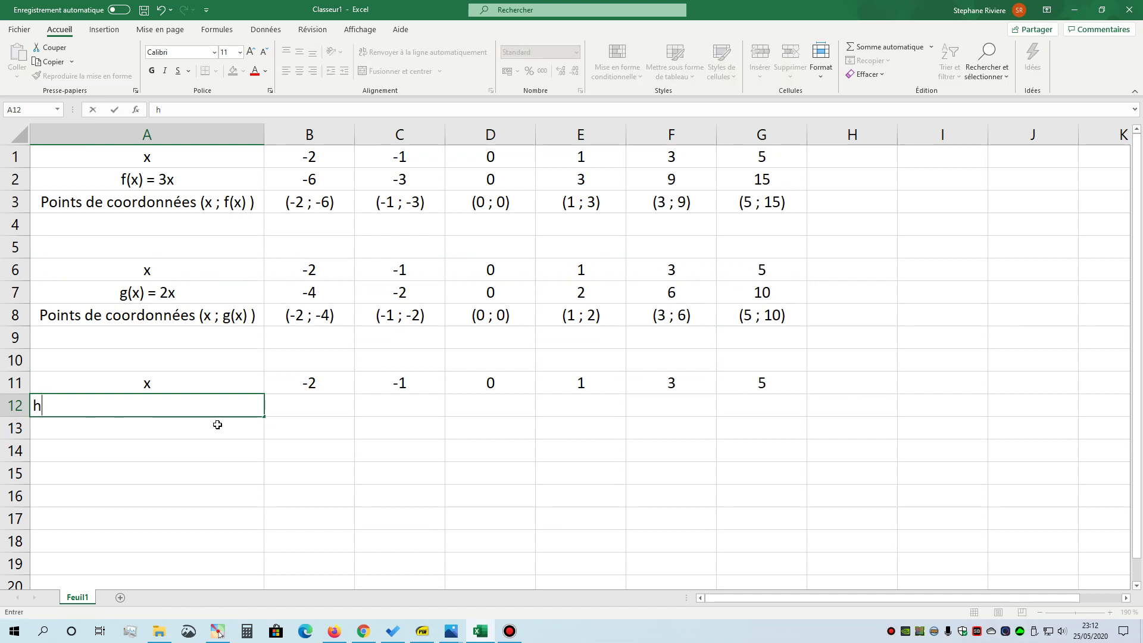
text((x) =)
key(alt+Tab)
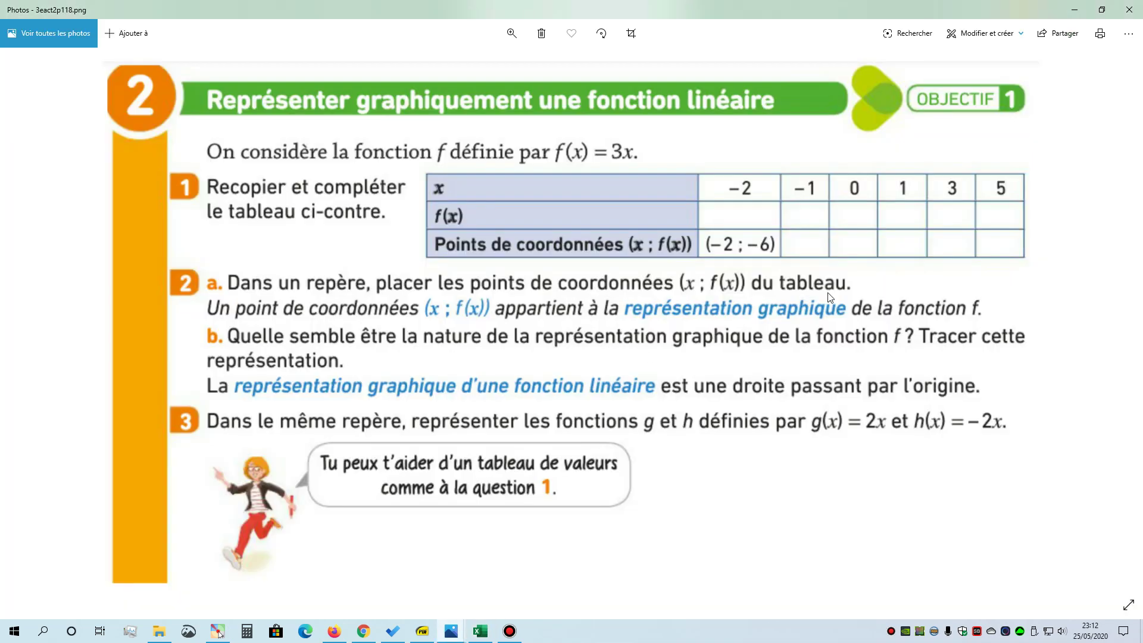
key(alt+Tab)
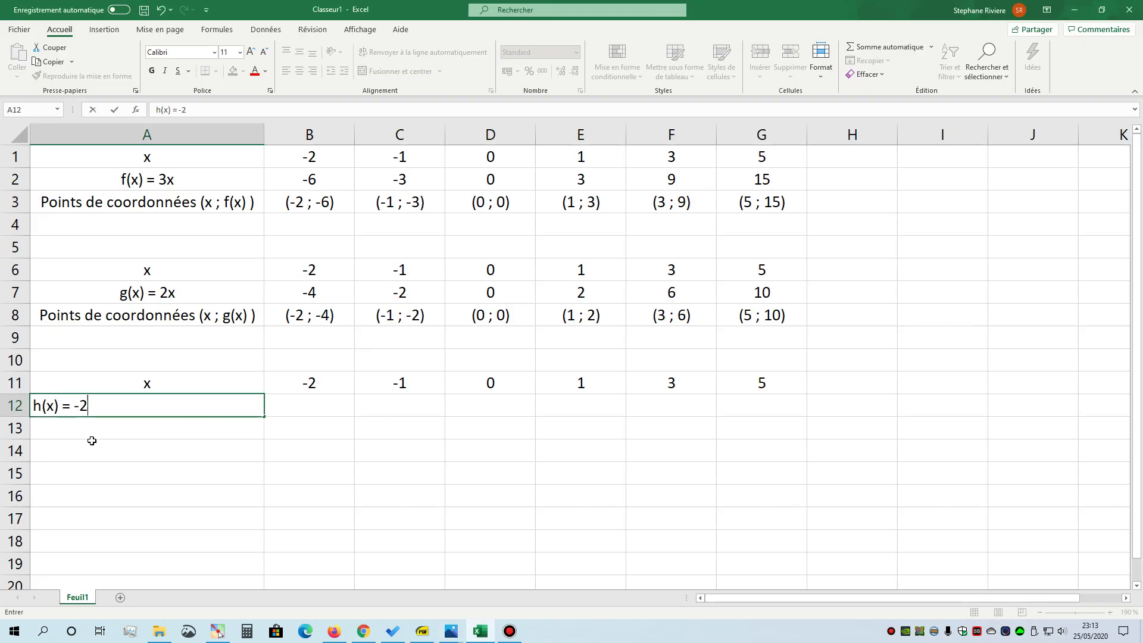
key(Tab)
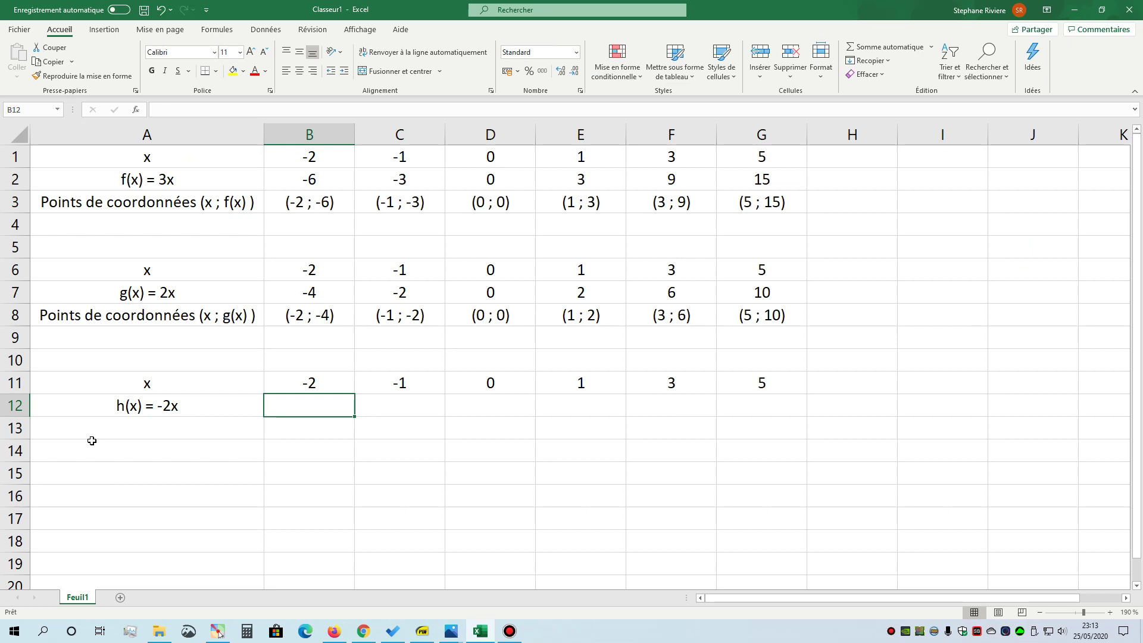
Step: Enter the formula =B11*(-2) in cell B12 to calculate h(x) for the first x value
key(Up)
key(Down)
key(Up)
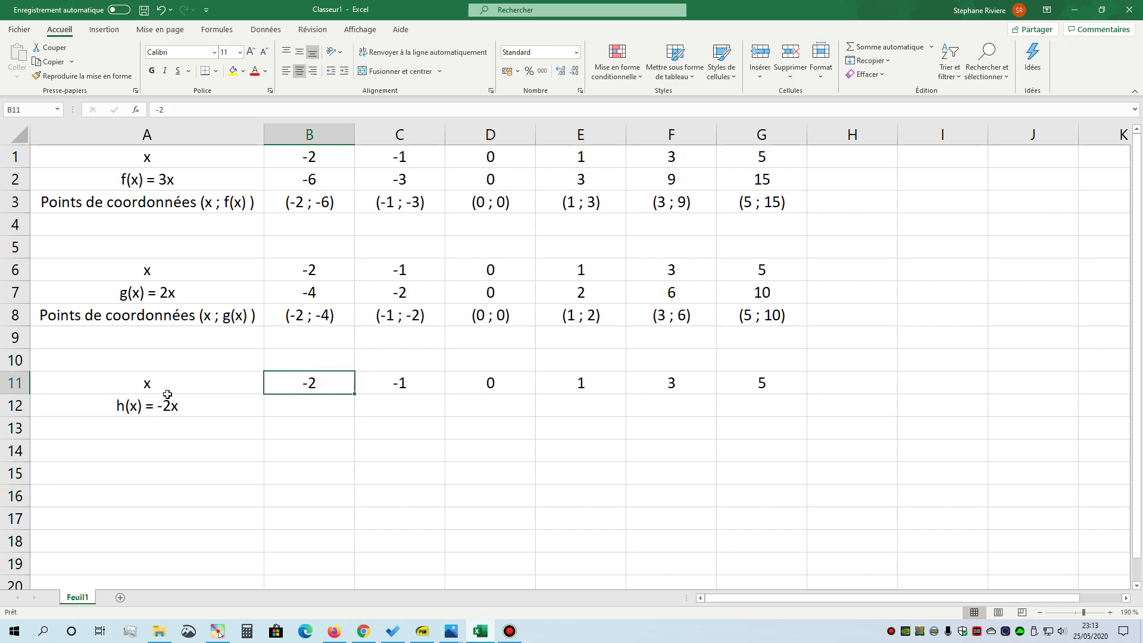
click(298, 408)
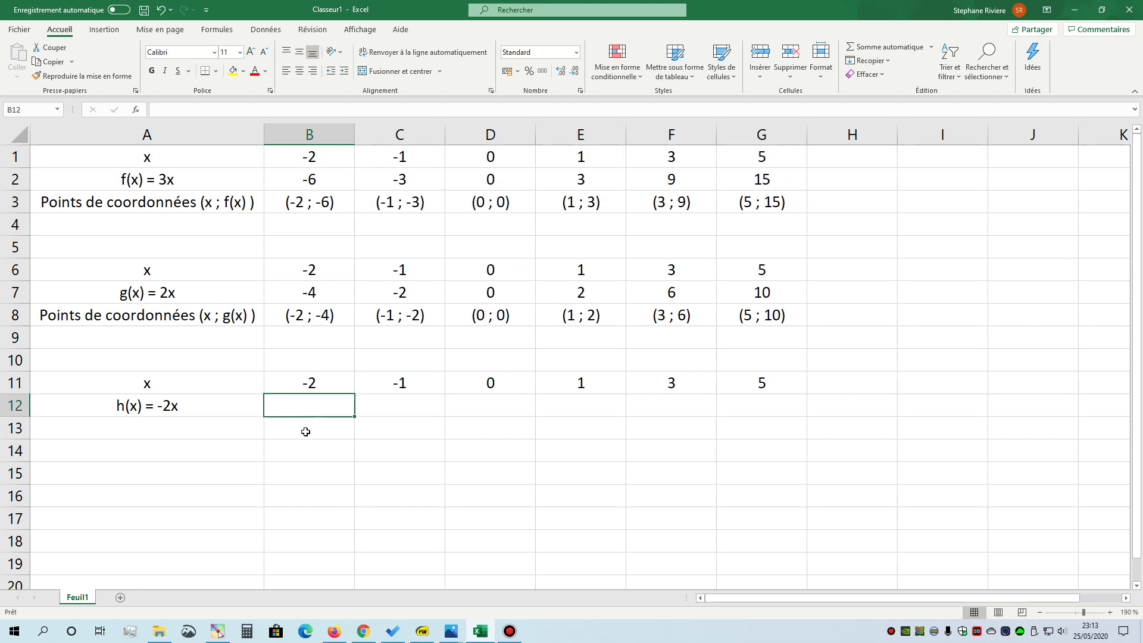
text(=)
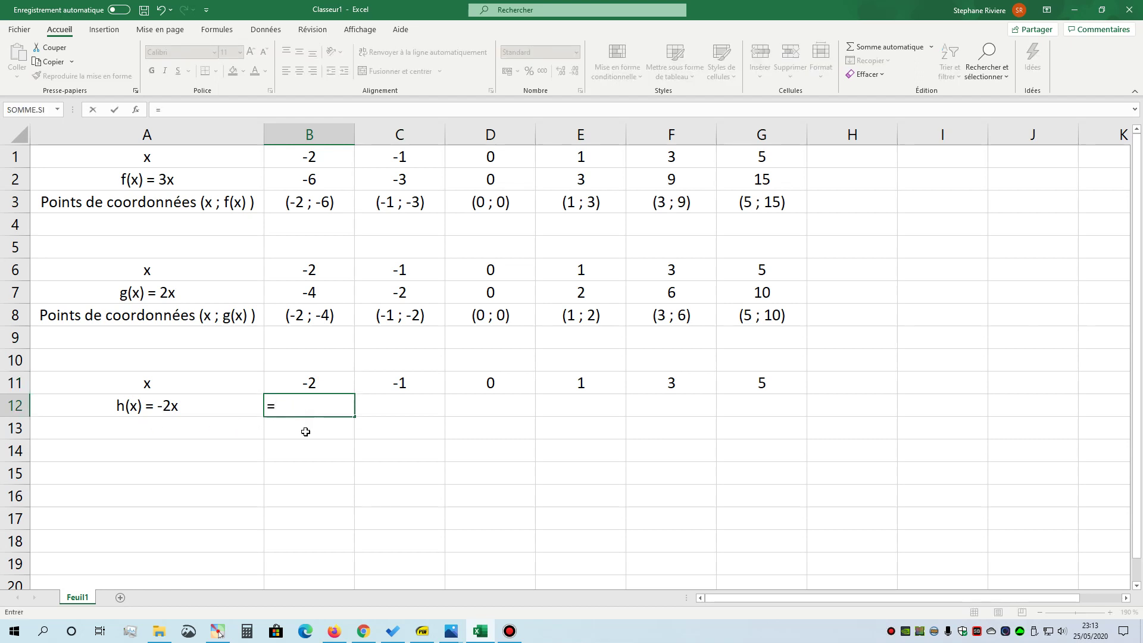
click(314, 381)
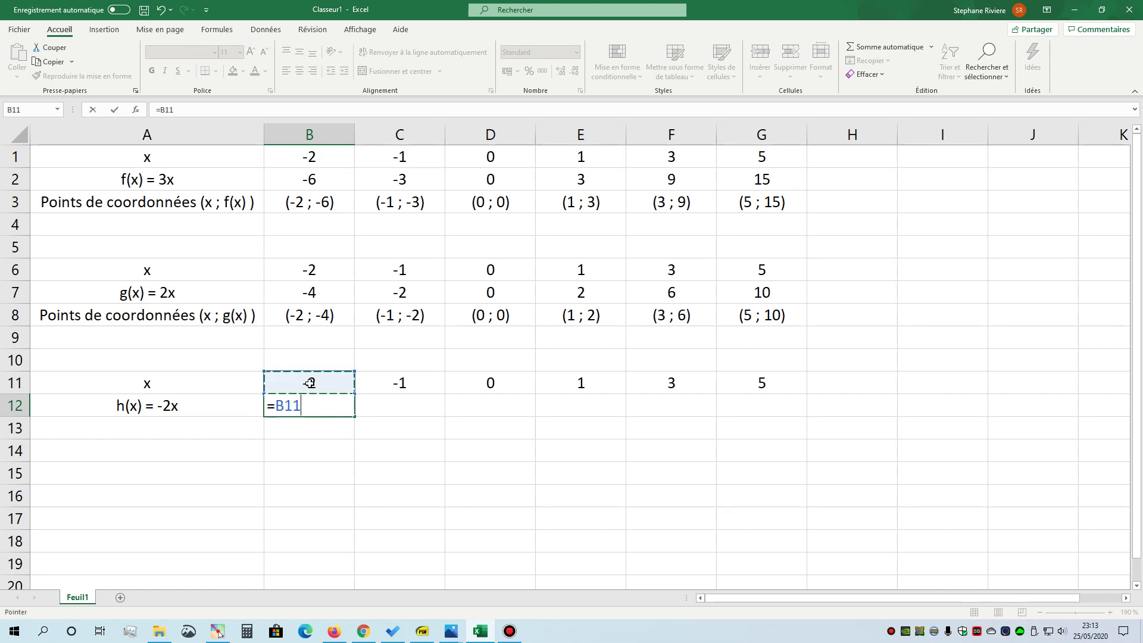
text(*)
text(-2)
text(-2)
text())
key(Return)
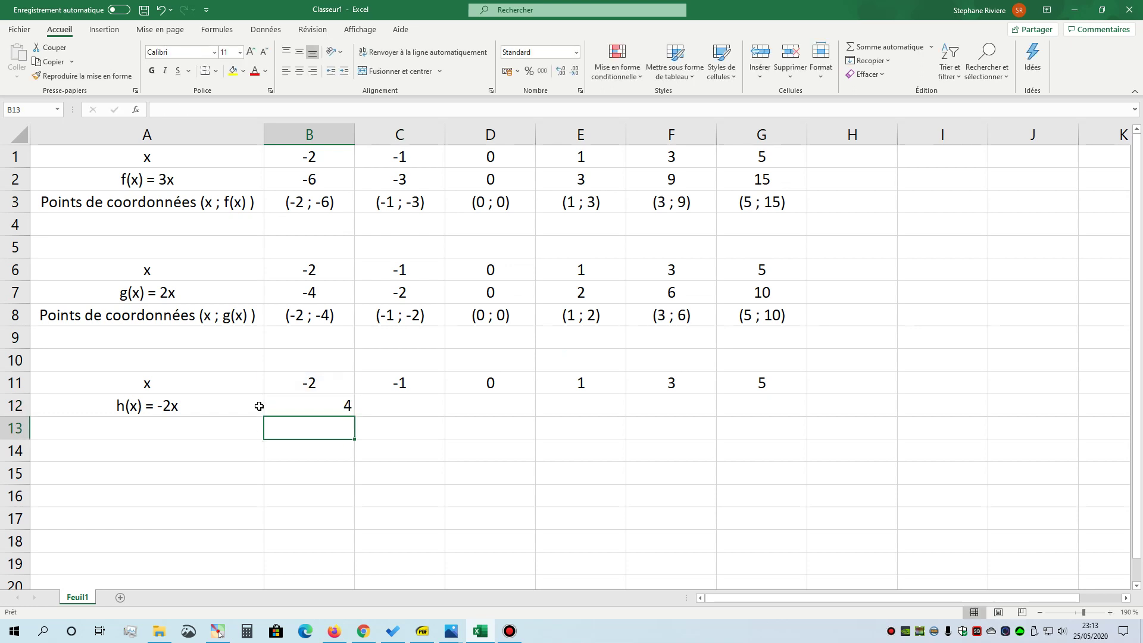
Step: Centre the content of B12 and fill its formula across to G12
click(329, 382)
click(305, 401)
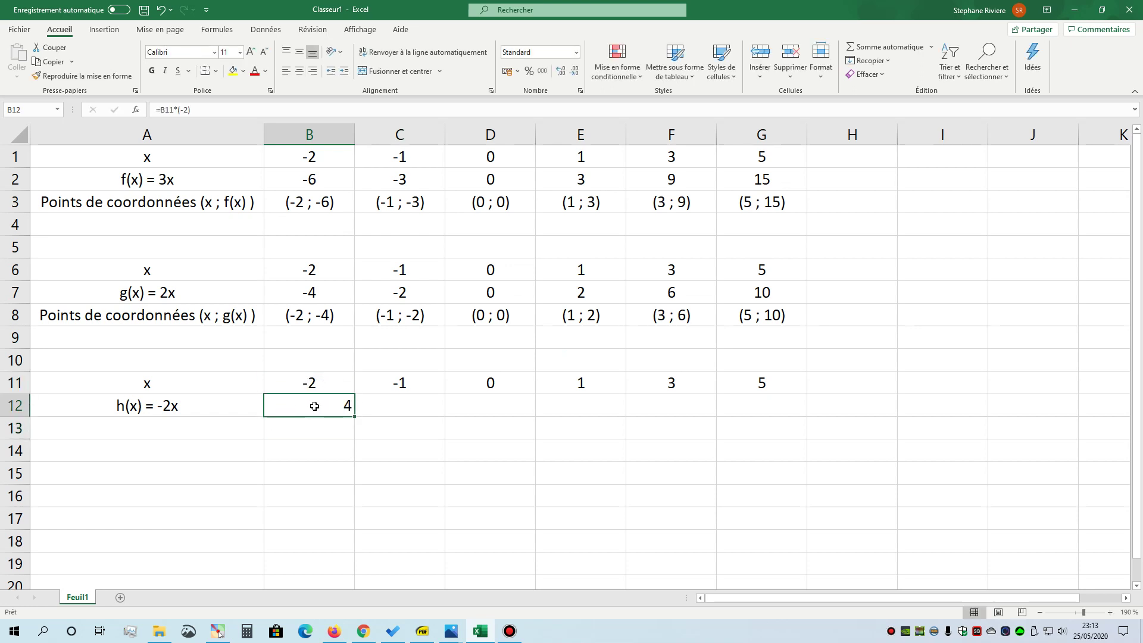
click(299, 71)
drag(356, 417, 782, 417)
click(376, 472)
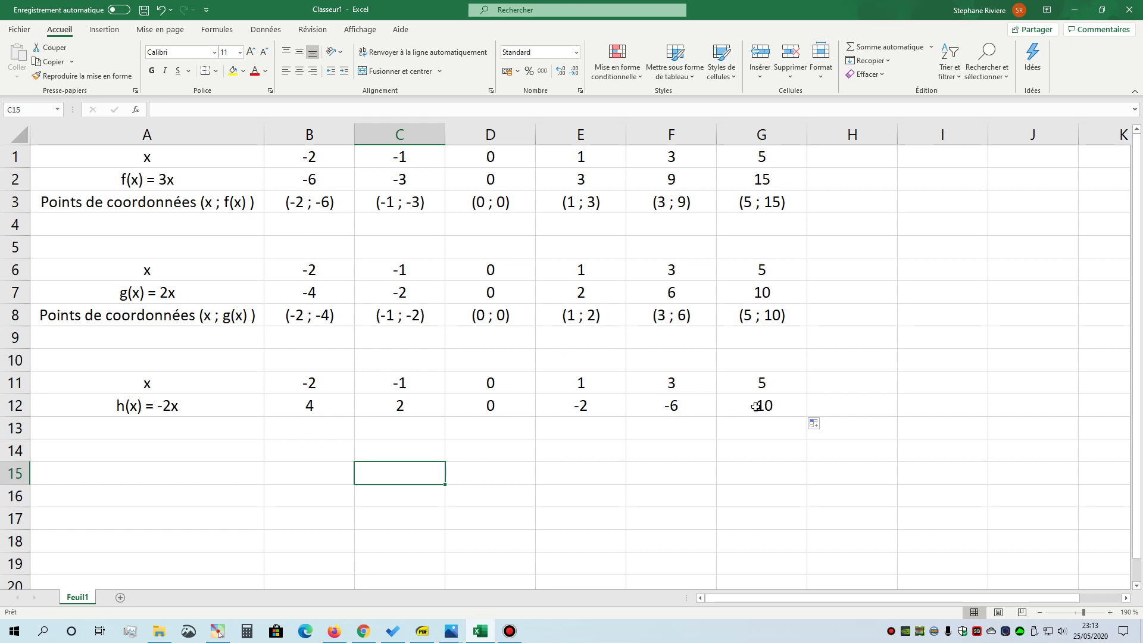
Step: Look up the first x and h(x) pair in B11:B12 and plot the point (-2, 4) in GeoGebra
click(131, 431)
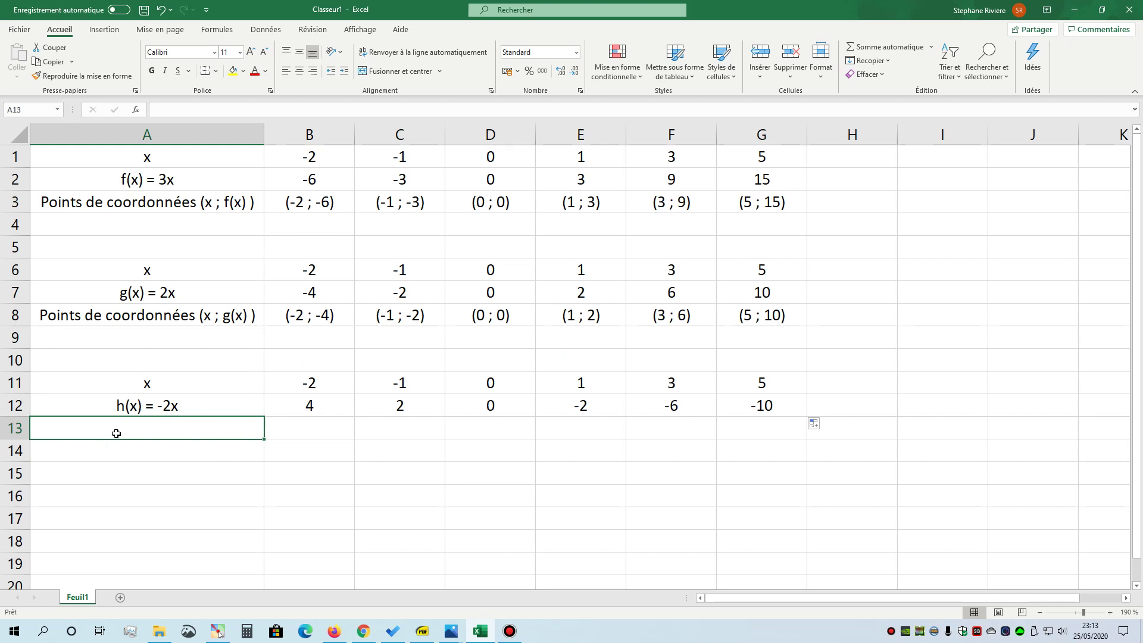
click(744, 428)
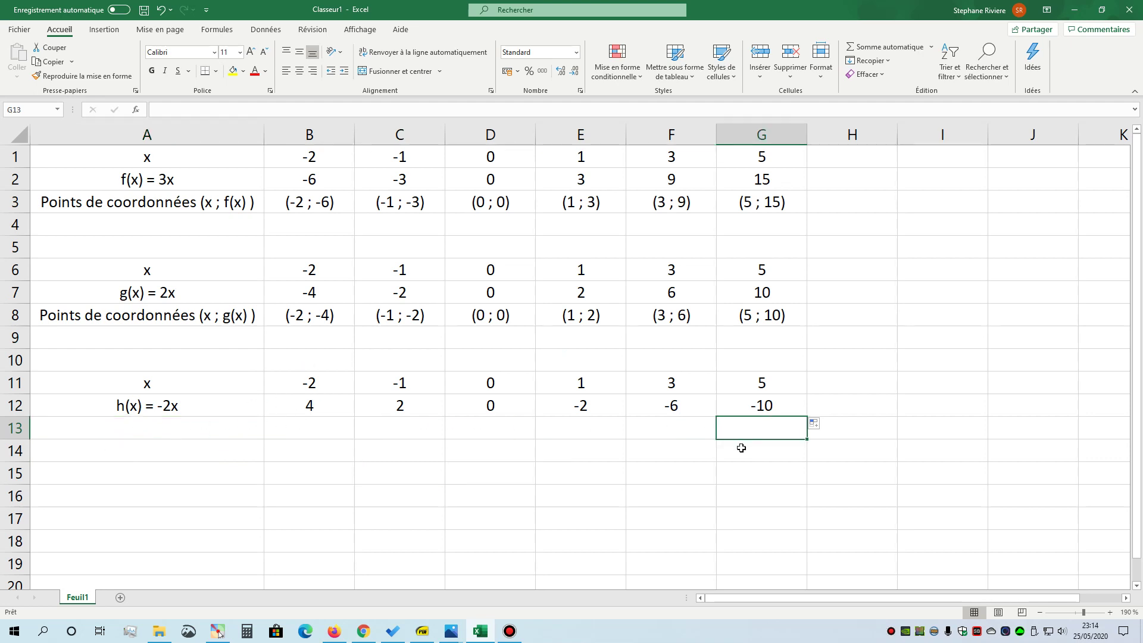
click(288, 388)
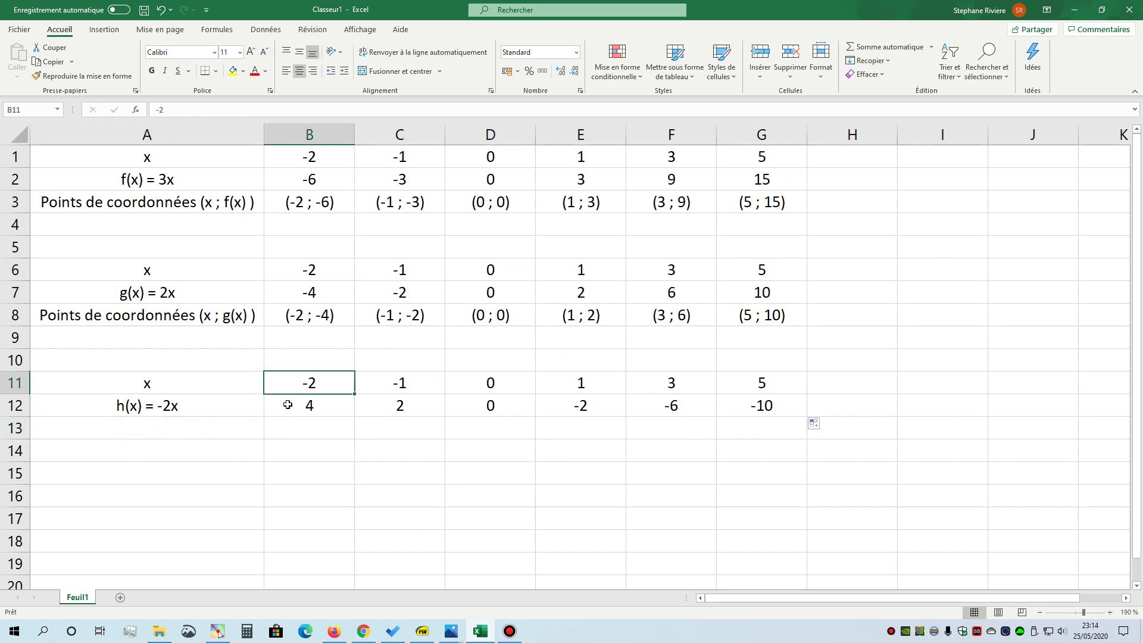
click(288, 400)
click(294, 407)
click(304, 379)
click(293, 401)
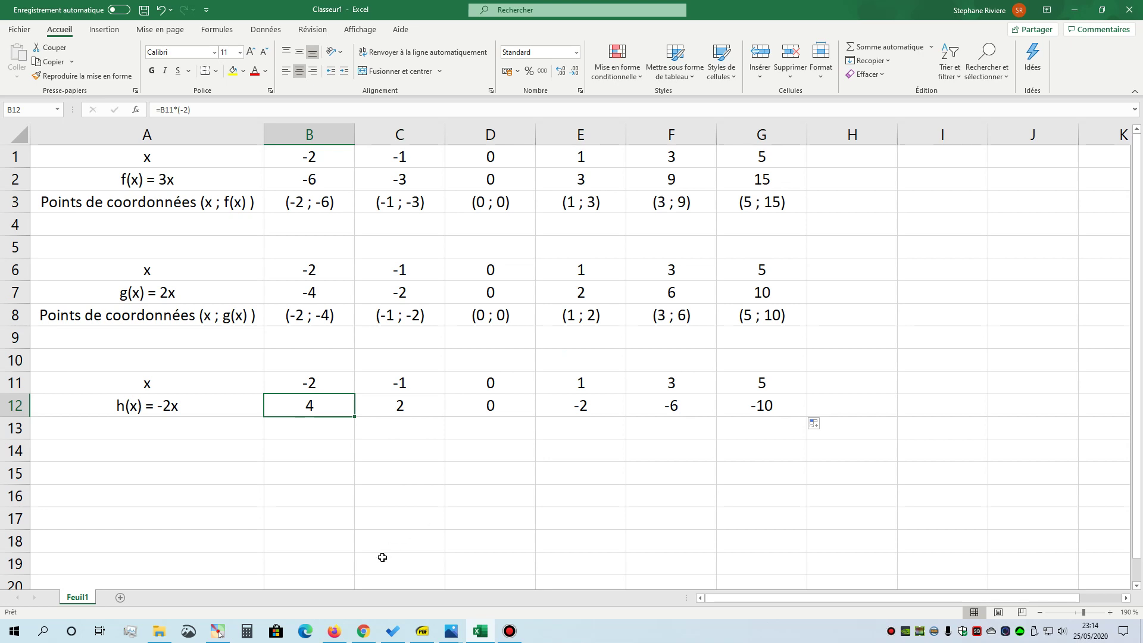
click(308, 392)
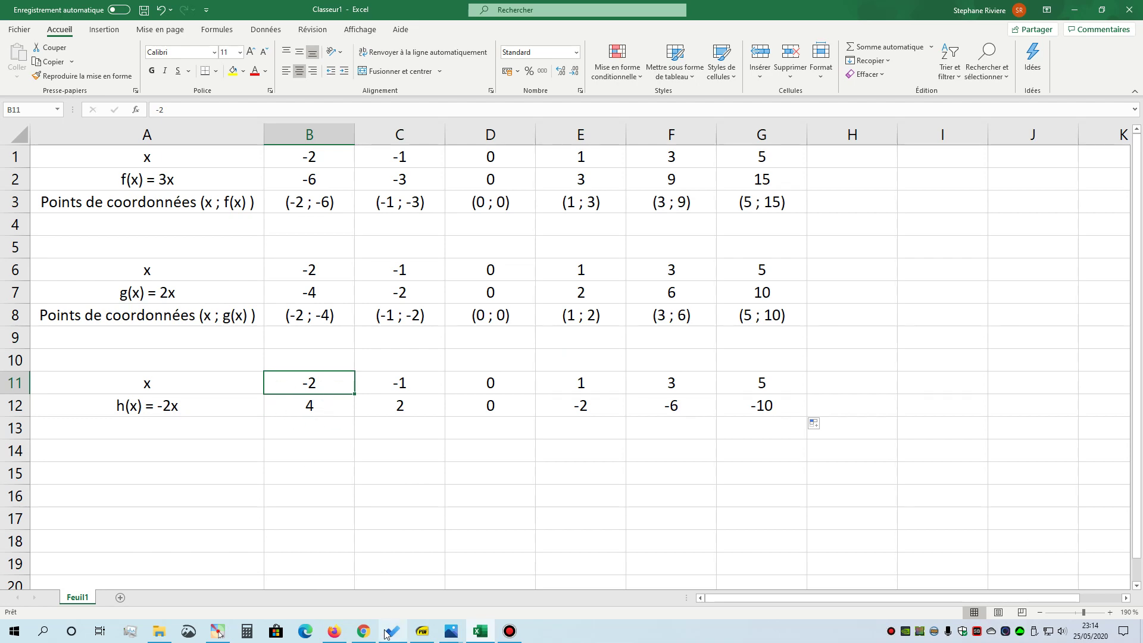
click(363, 631)
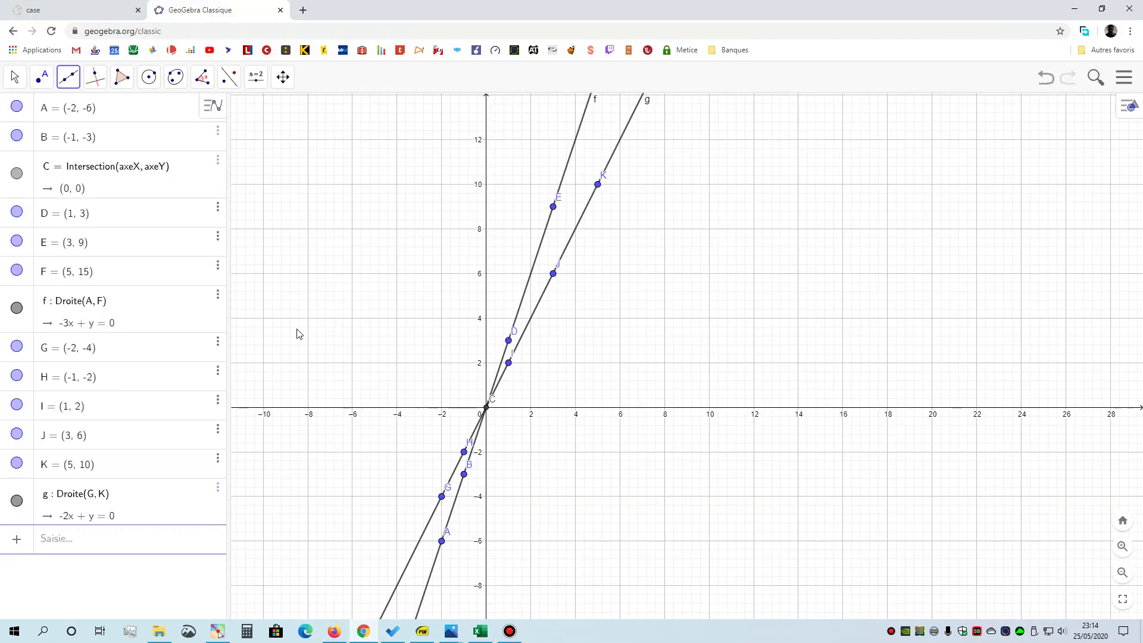
click(41, 78)
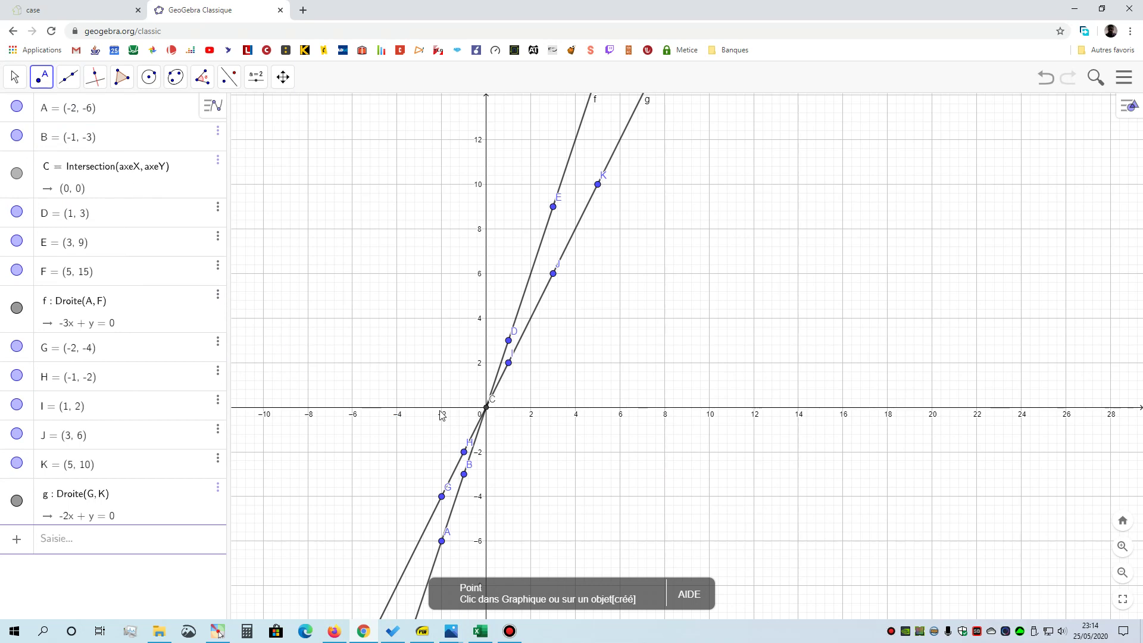
click(441, 319)
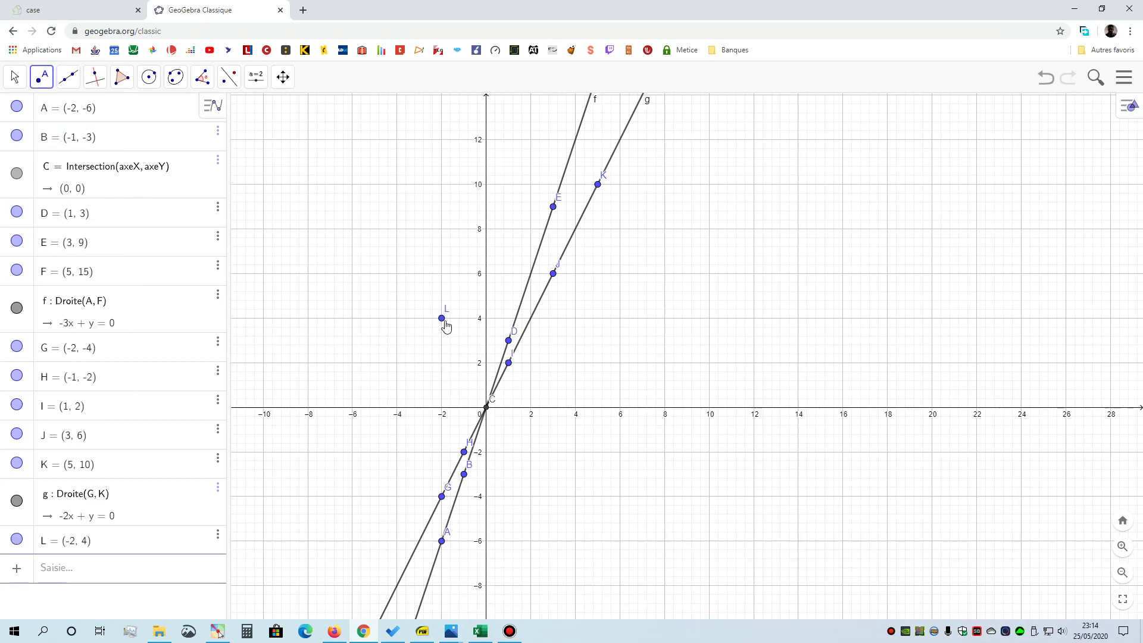
Step: Look up the second x and h(x) pair in C11:C12 of the Excel table and plot the point (-1, 2) in GeoGebra
key(alt+Tab)
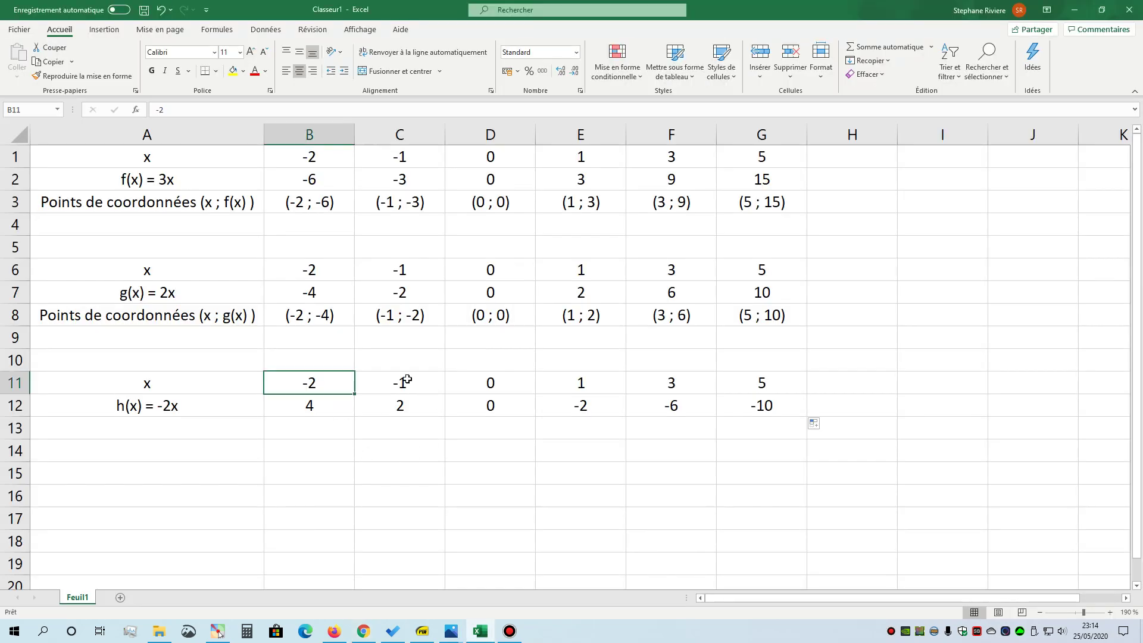
drag(407, 379, 403, 407)
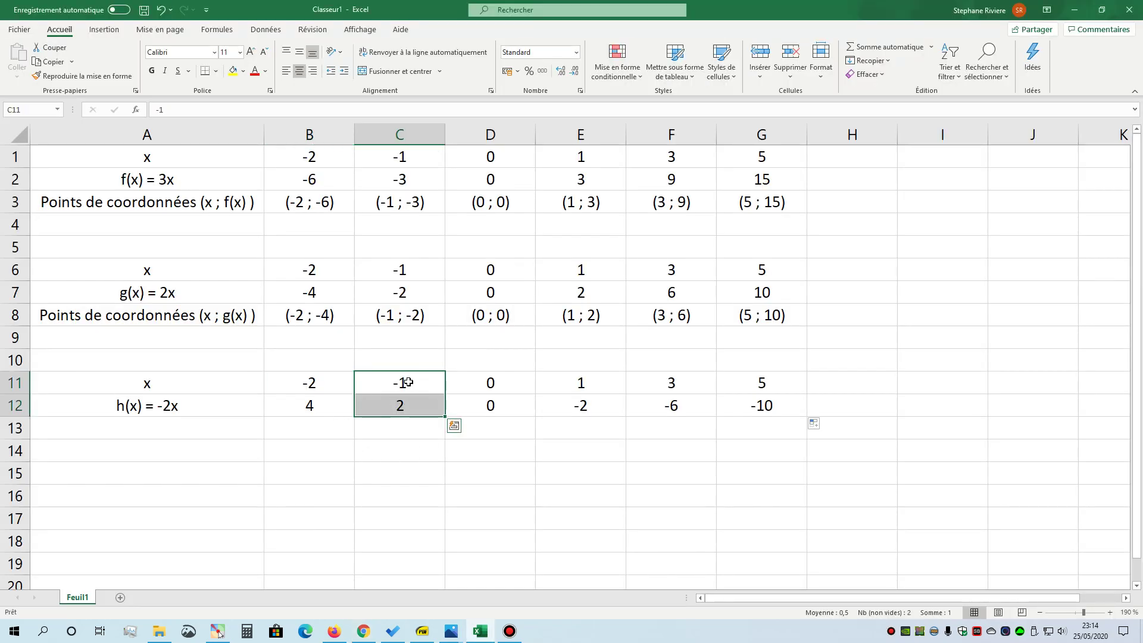
key(alt+Tab)
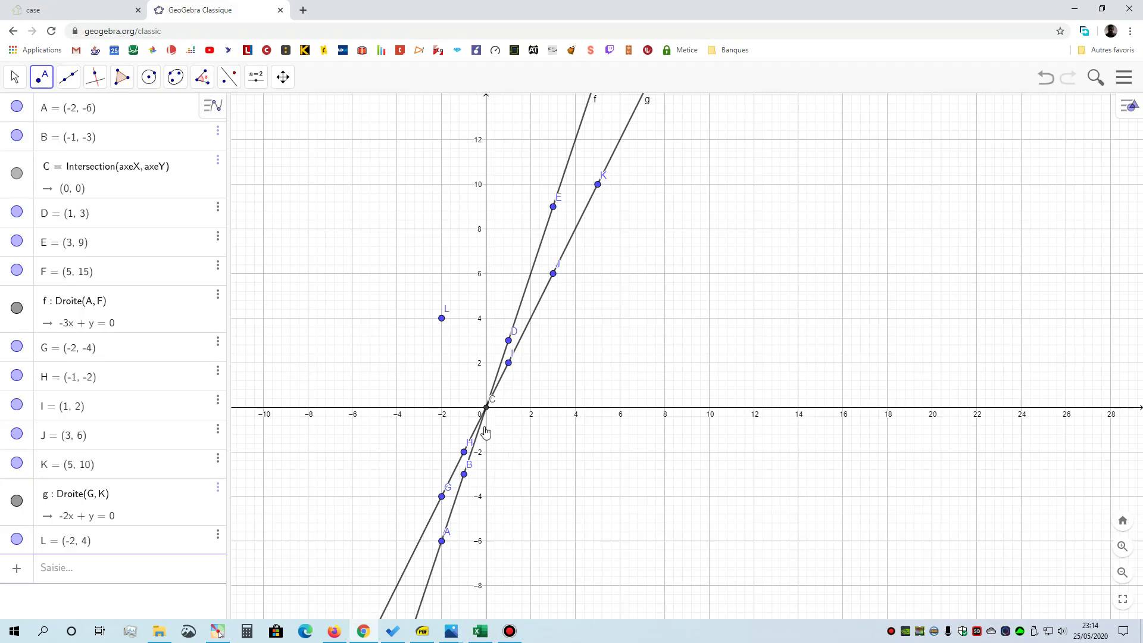
scroll(496, 426, up, 6)
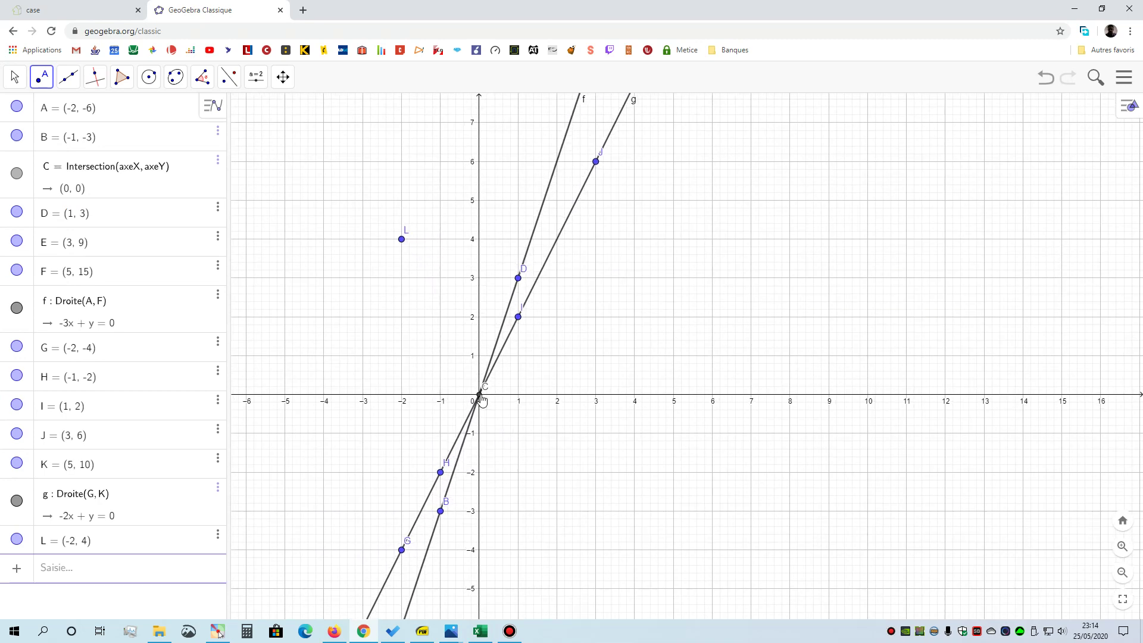
click(440, 316)
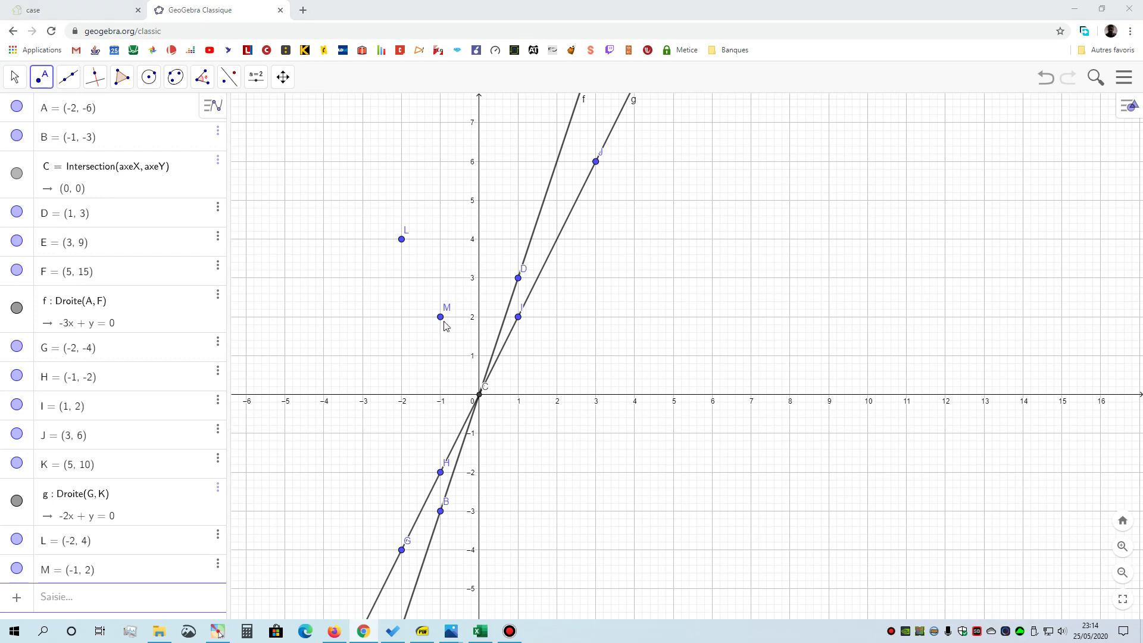
Step: Check the pairs for x = 0 and x = 1 in the Excel h(x) table and plot the point (1, -2) in GeoGebra
key(alt+Tab)
click(491, 381)
shift+click(497, 409)
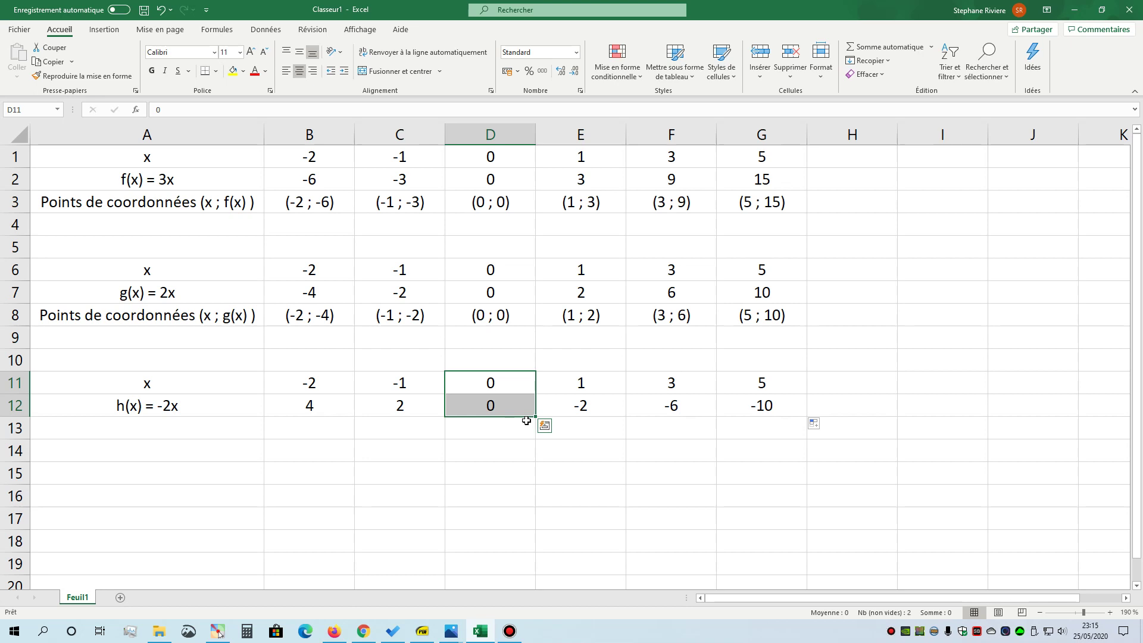
click(483, 405)
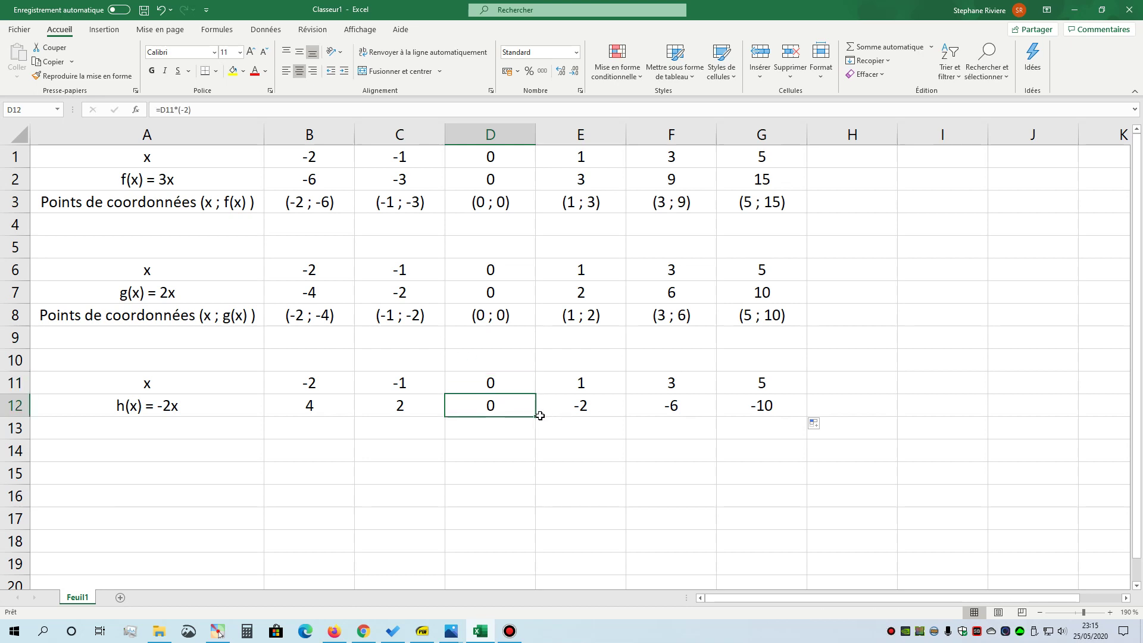
click(602, 382)
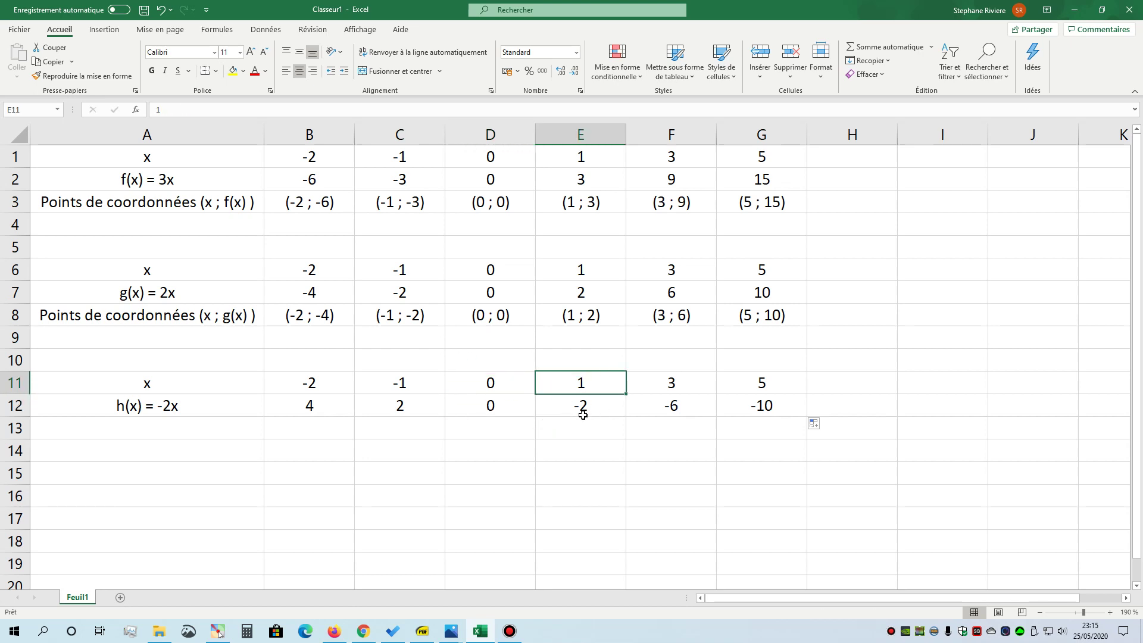
key(alt+Tab)
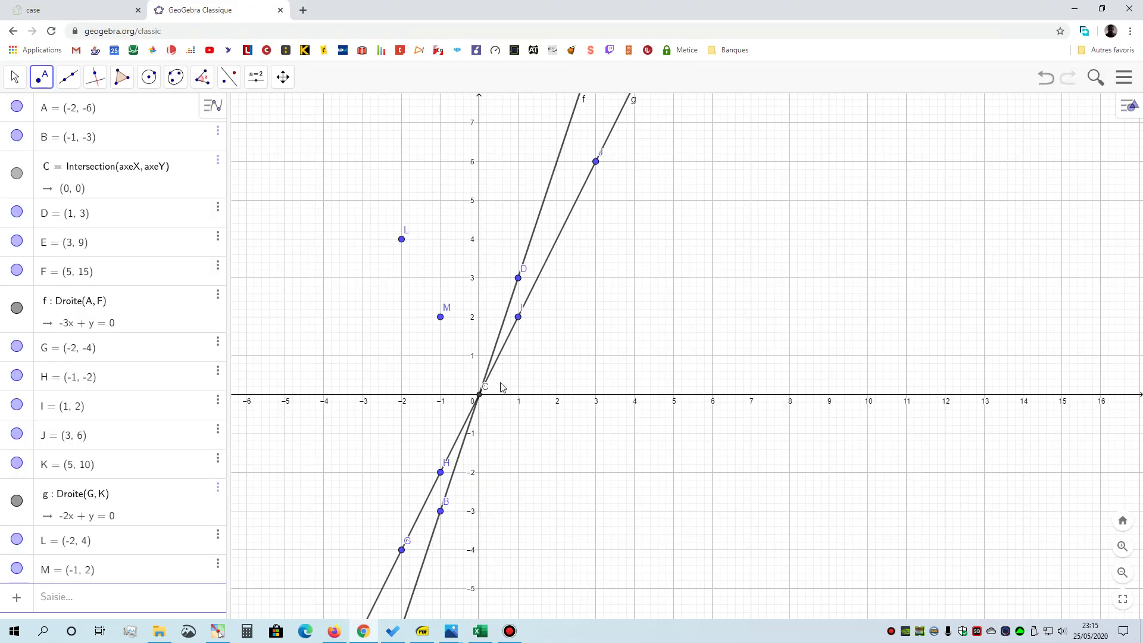
click(518, 472)
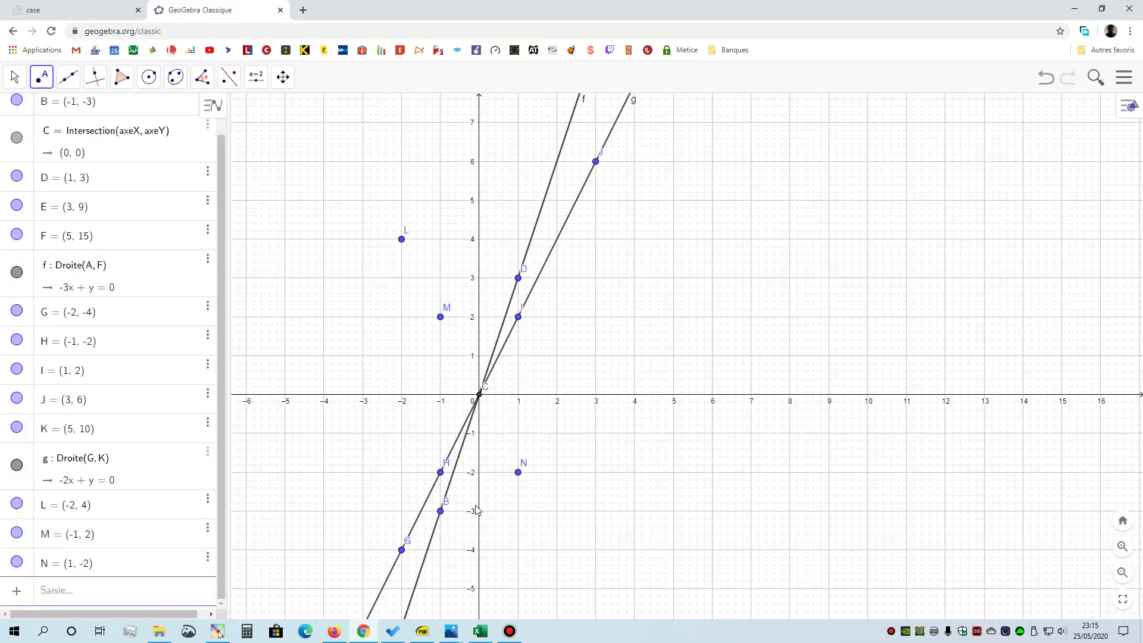
Step: Look up the x and h(x) pair in F11:F12 in Excel and plot the point (3, -6) in GeoGebra
key(alt+Tab)
drag(702, 379, 668, 423)
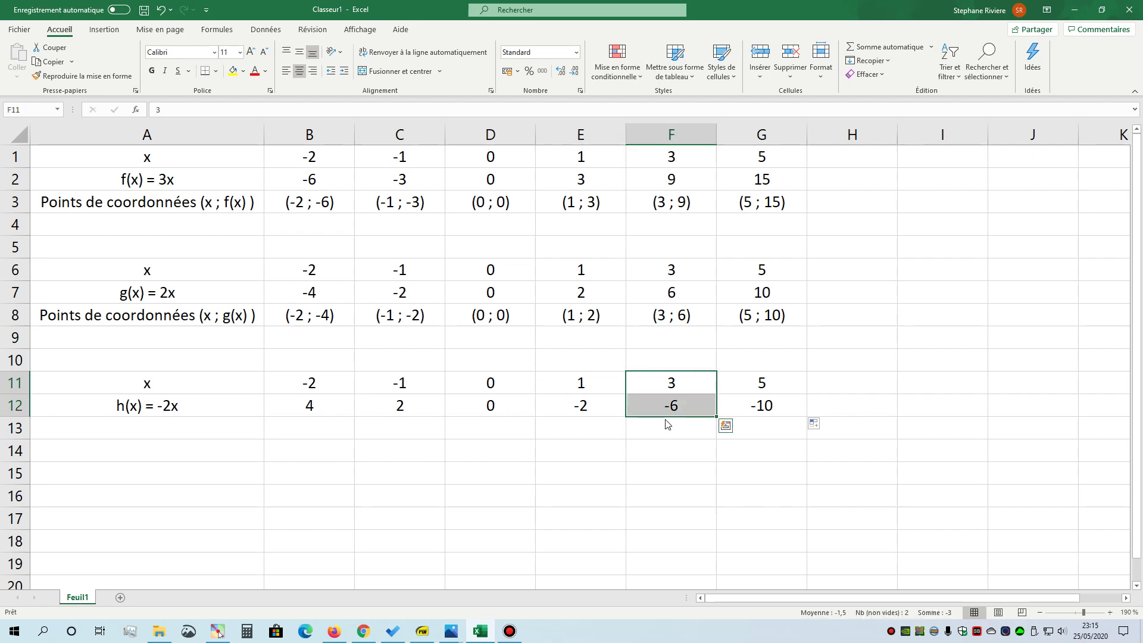
key(alt+Tab)
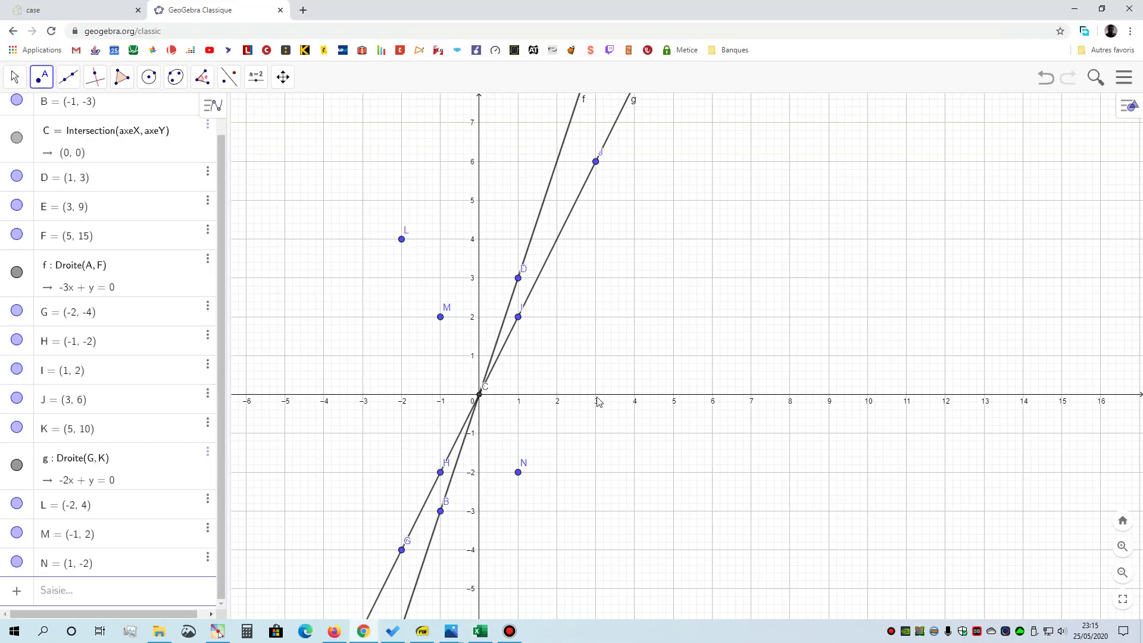
click(282, 76)
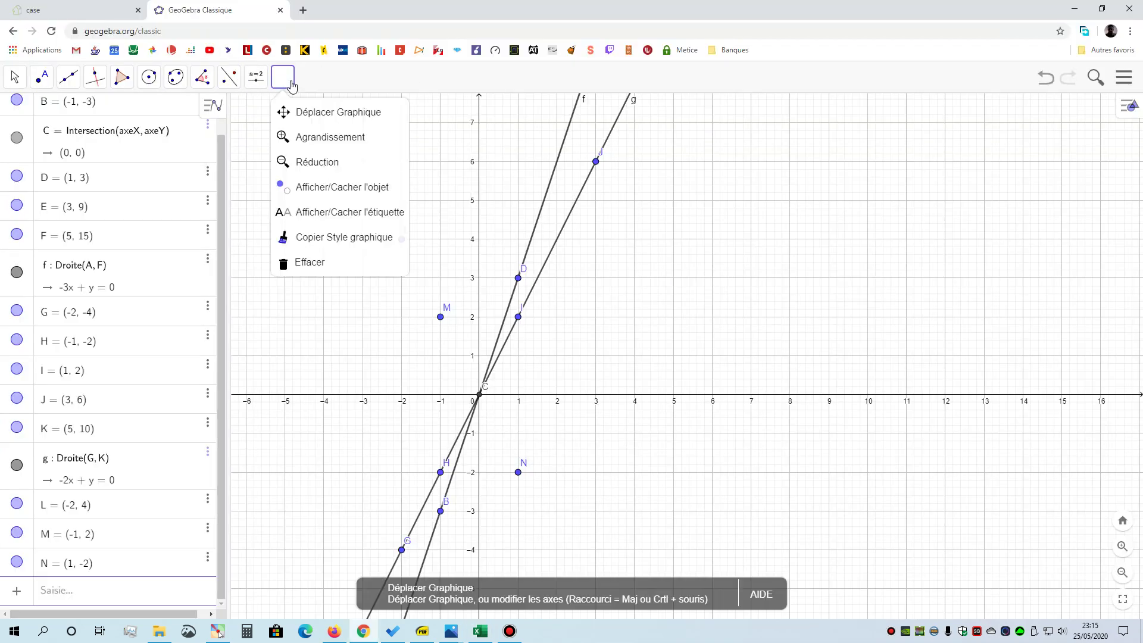
click(331, 114)
drag(609, 377, 583, 139)
click(41, 76)
click(62, 111)
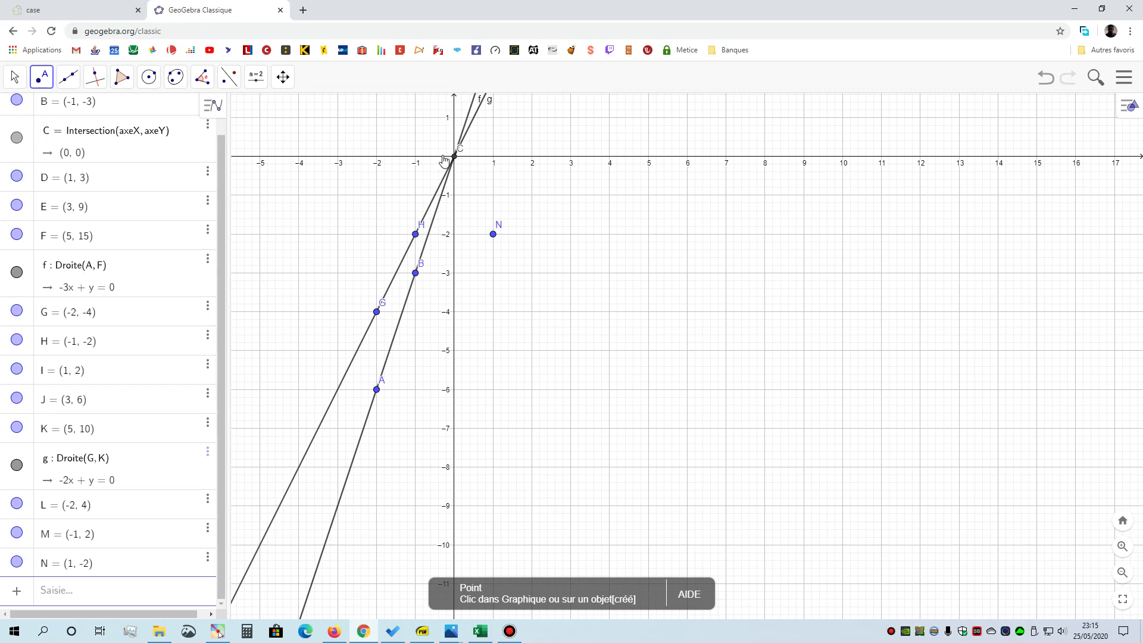
click(571, 390)
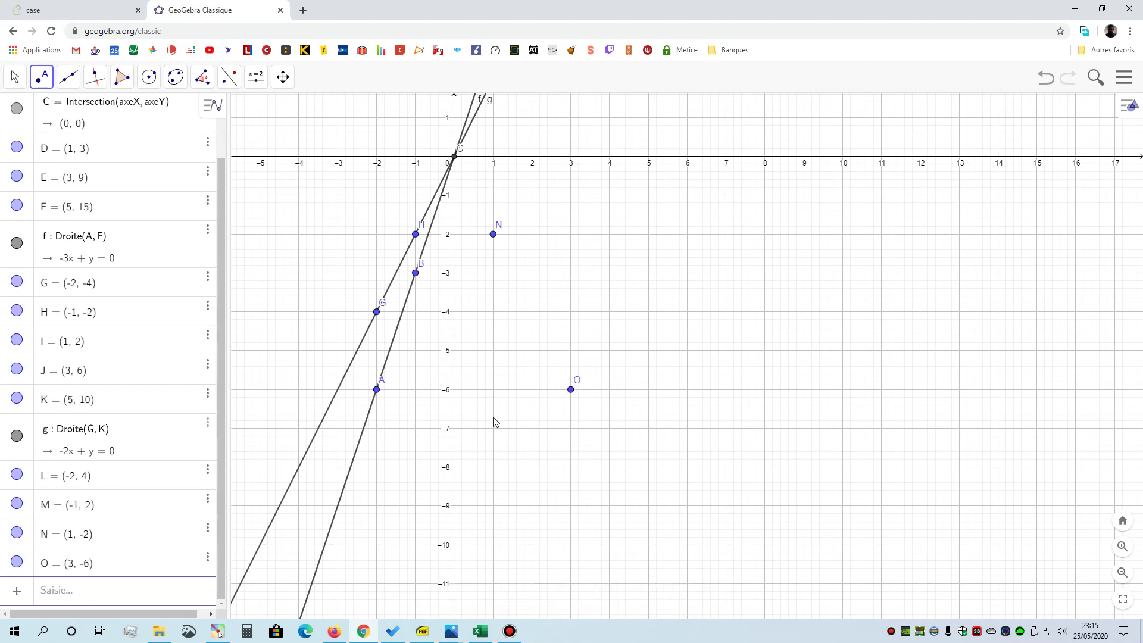
Step: Look up the last x and h(x) pair in G11:G12 in Excel and plot the point (5, -10) in GeoGebra
key(alt+Tab)
click(739, 376)
drag(739, 377, 742, 400)
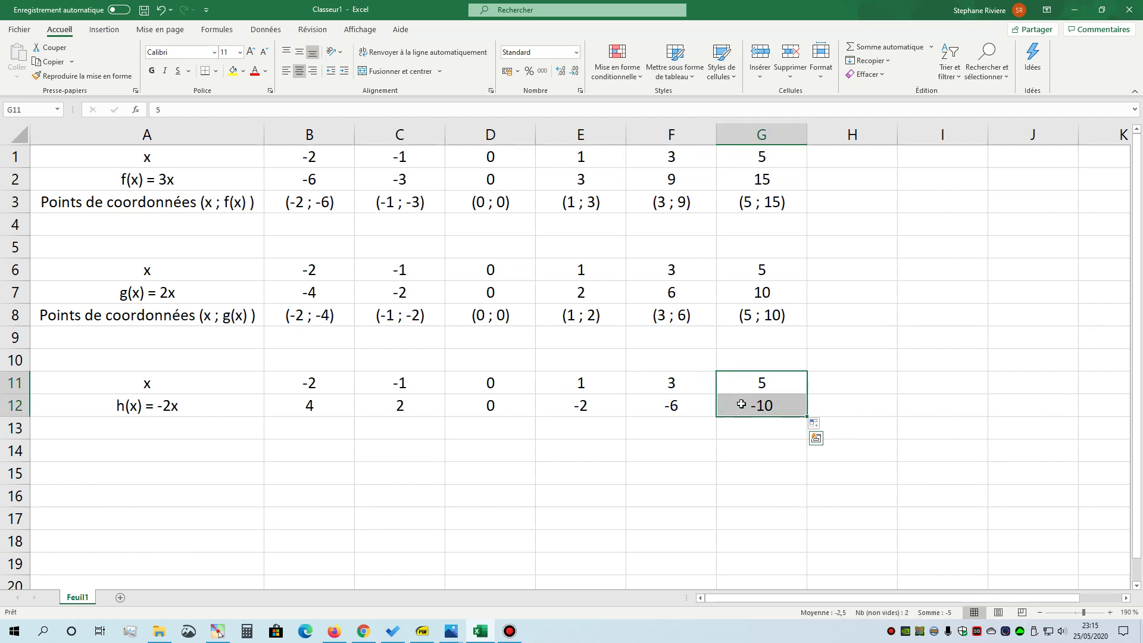
key(alt+Tab)
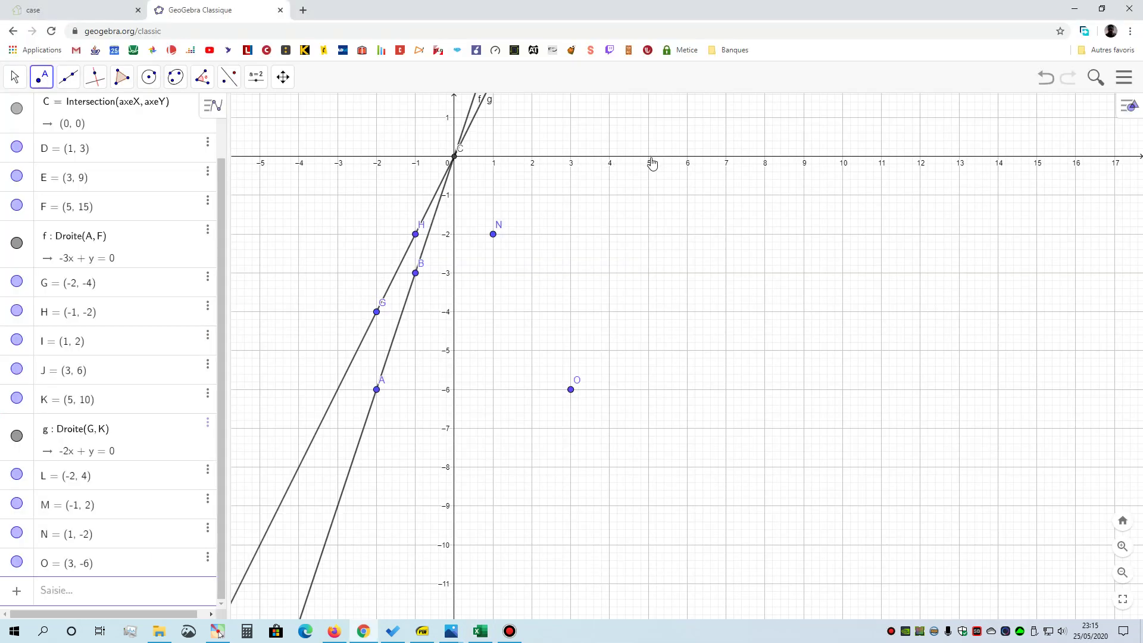
click(648, 544)
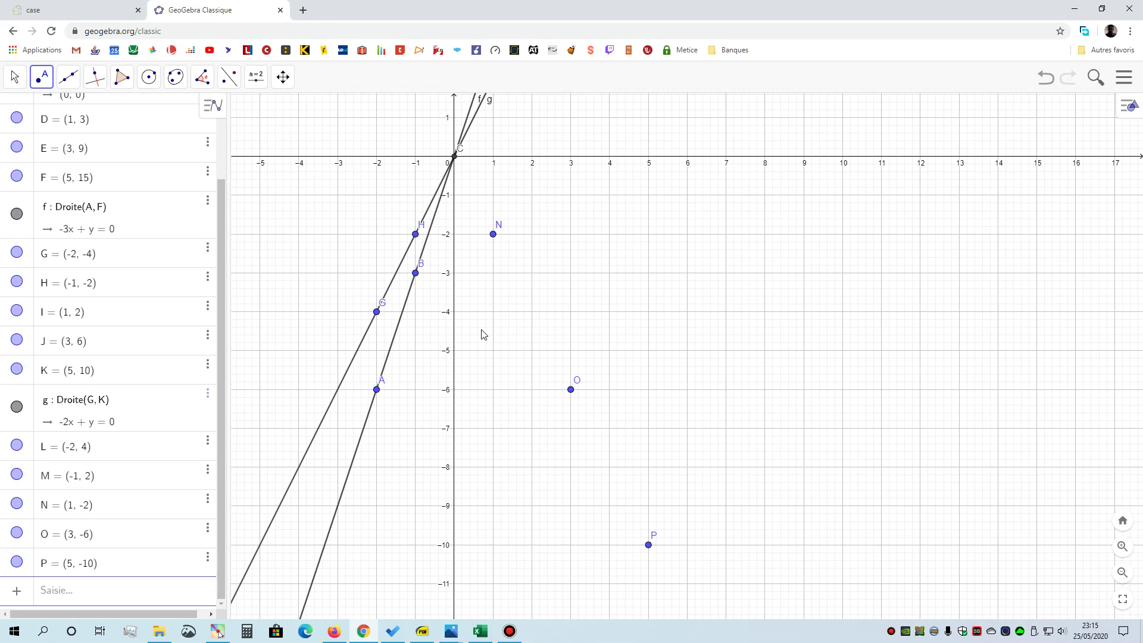
Step: Draw the line representing h through the points L (-2, 4) and P (5, -10)
scroll(478, 268, down, 5)
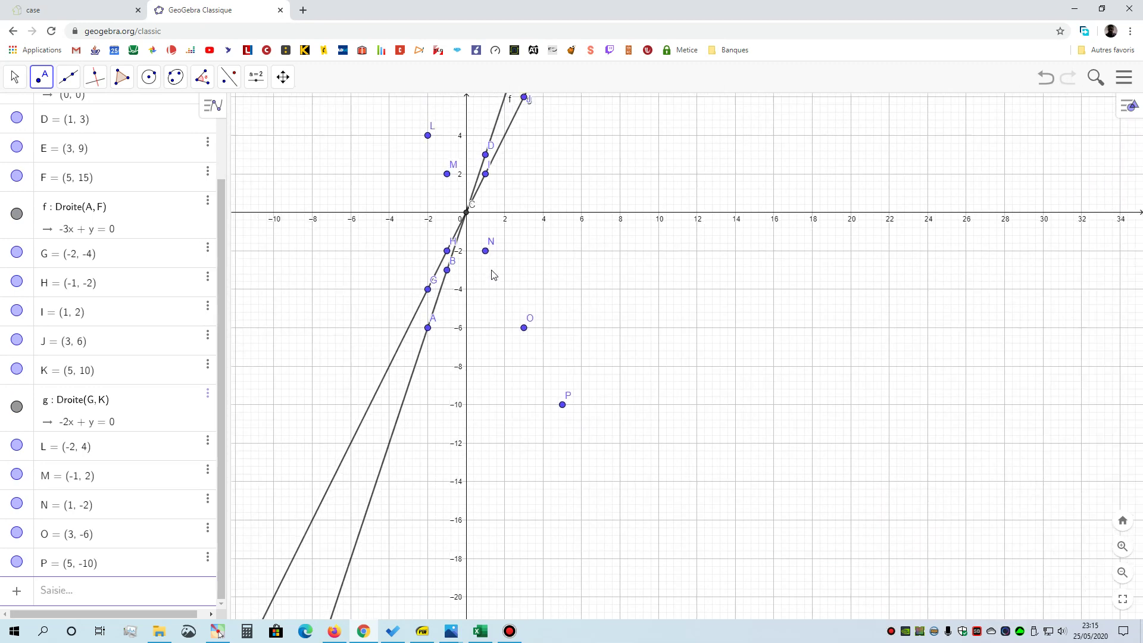
scroll(492, 274, down, 1)
click(69, 77)
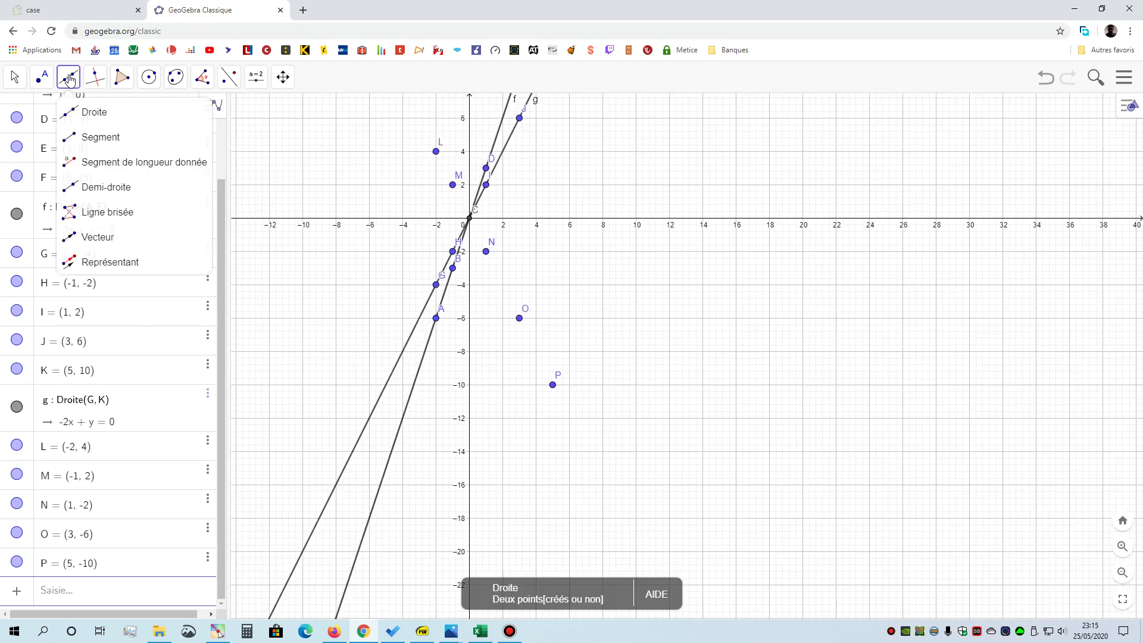
click(87, 117)
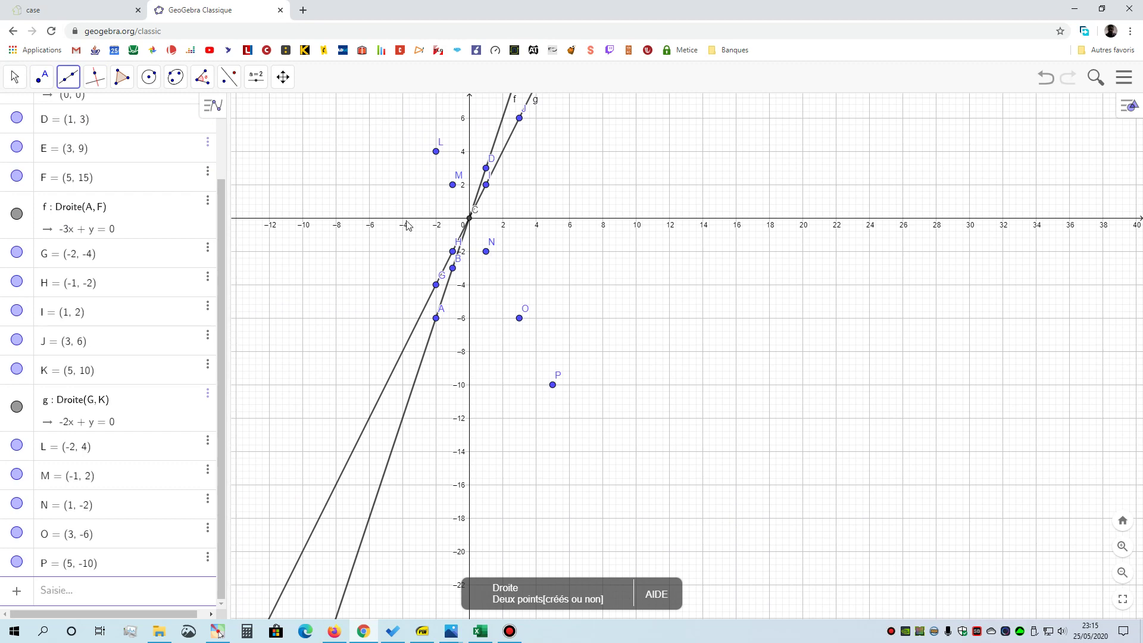
click(436, 151)
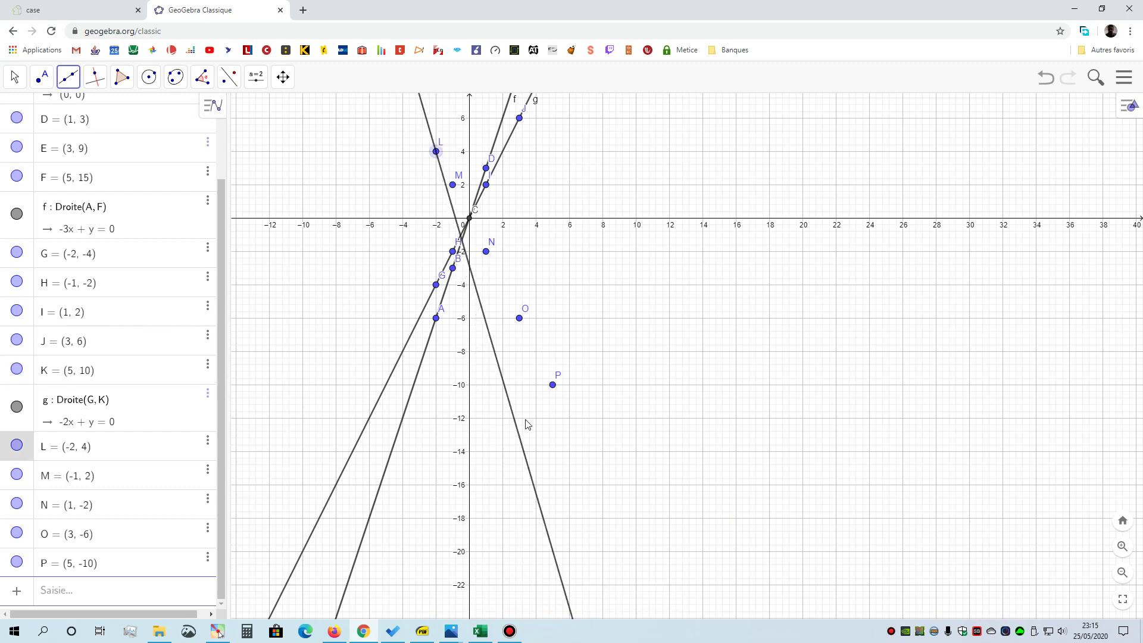
click(553, 386)
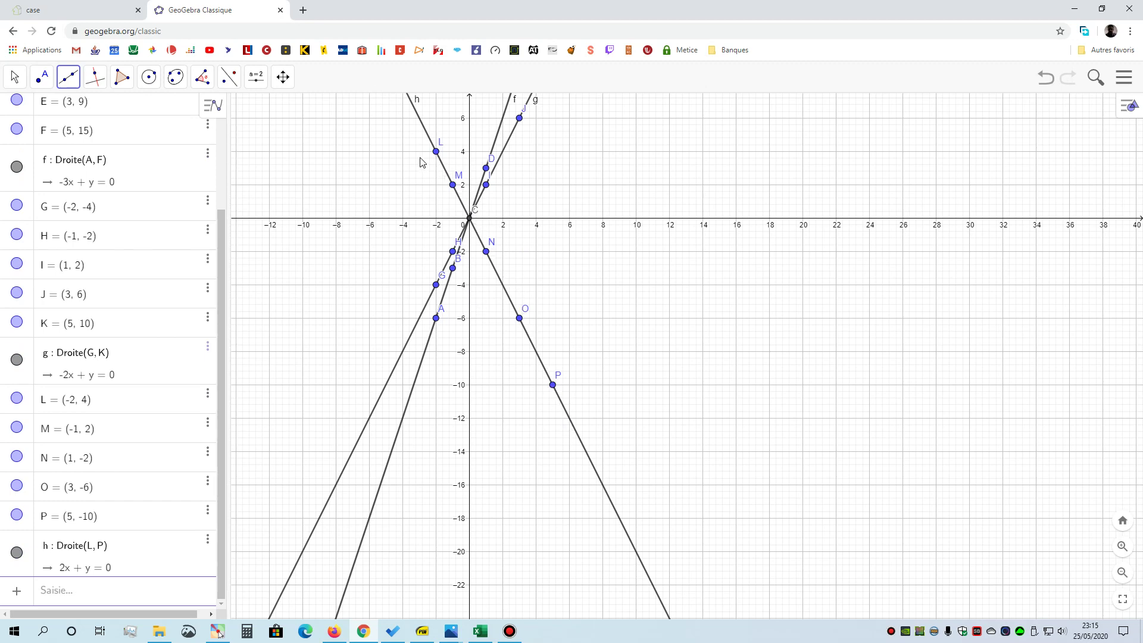
Step: Hide lines g and f to isolate h, and switch the display to lines g and f with h hidden
click(18, 364)
click(16, 167)
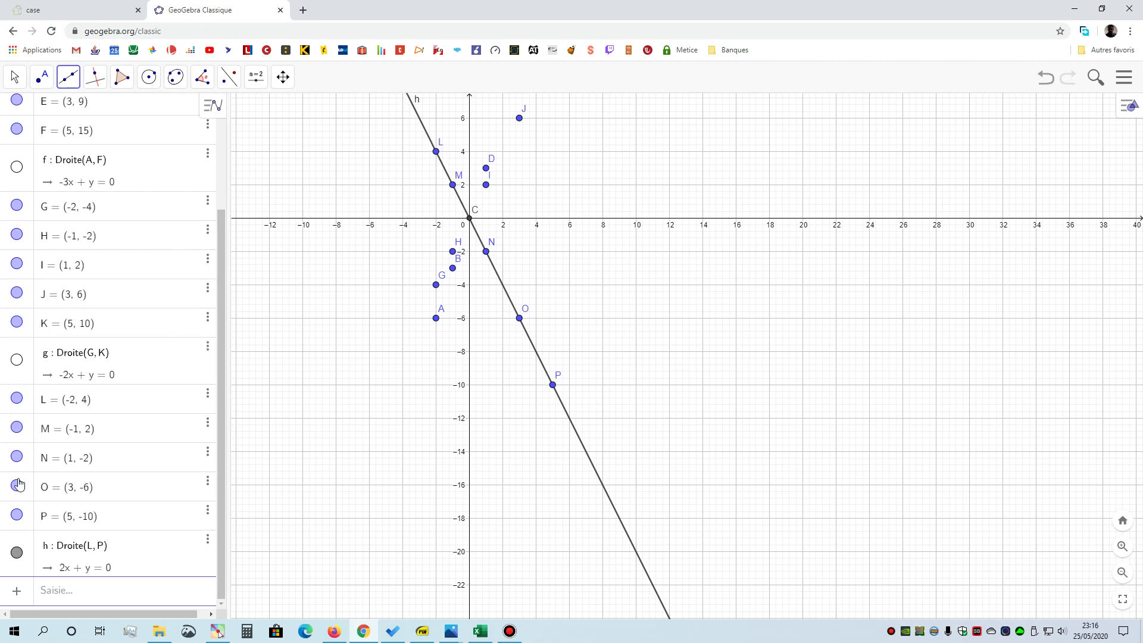
click(18, 552)
click(16, 359)
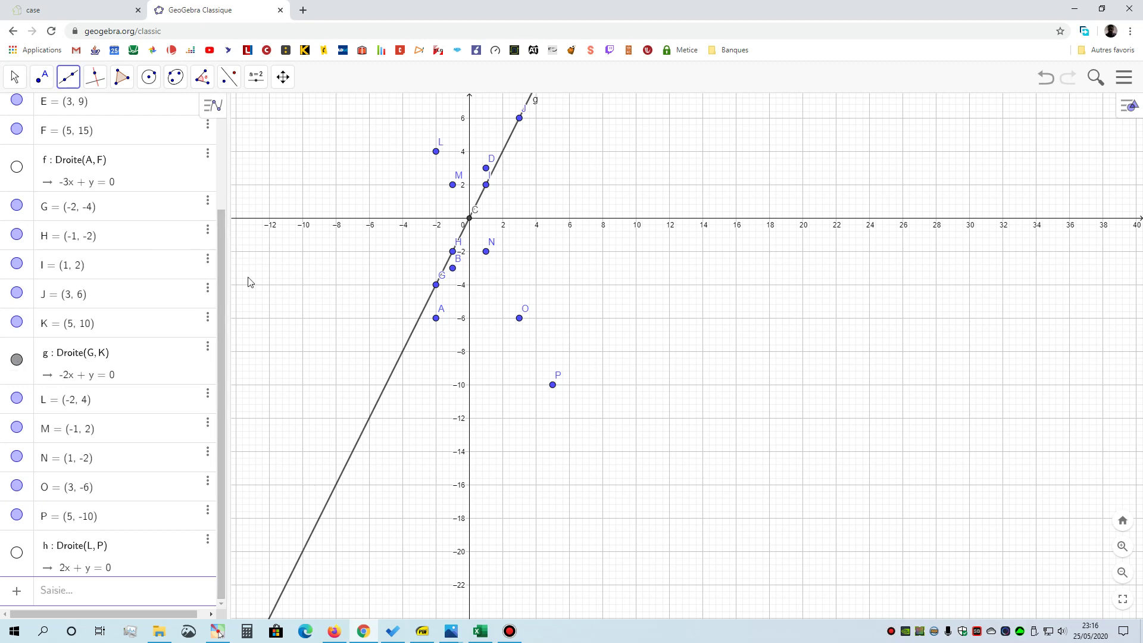
click(17, 167)
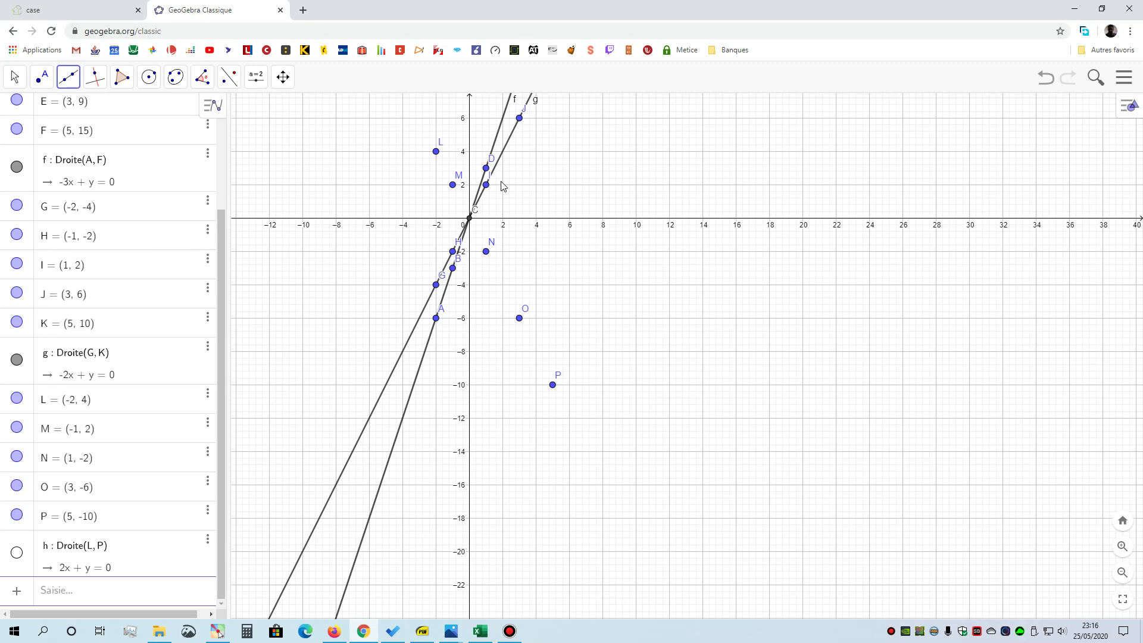
Step: Switch to the Photos window with the exercise image
key(alt+Tab)
key(alt+Tab)
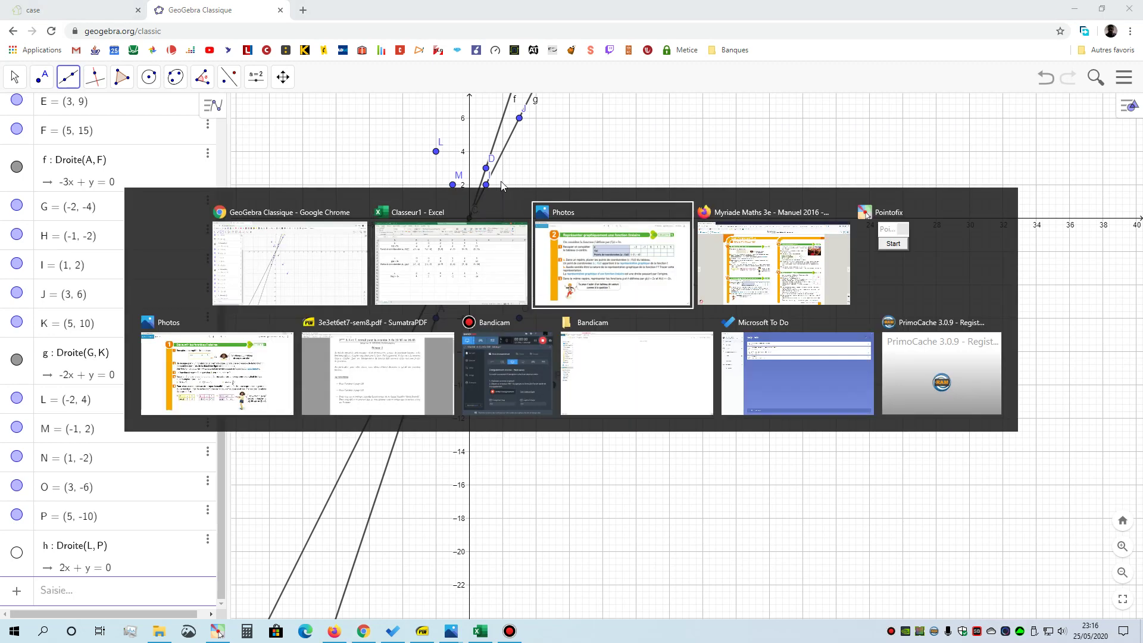